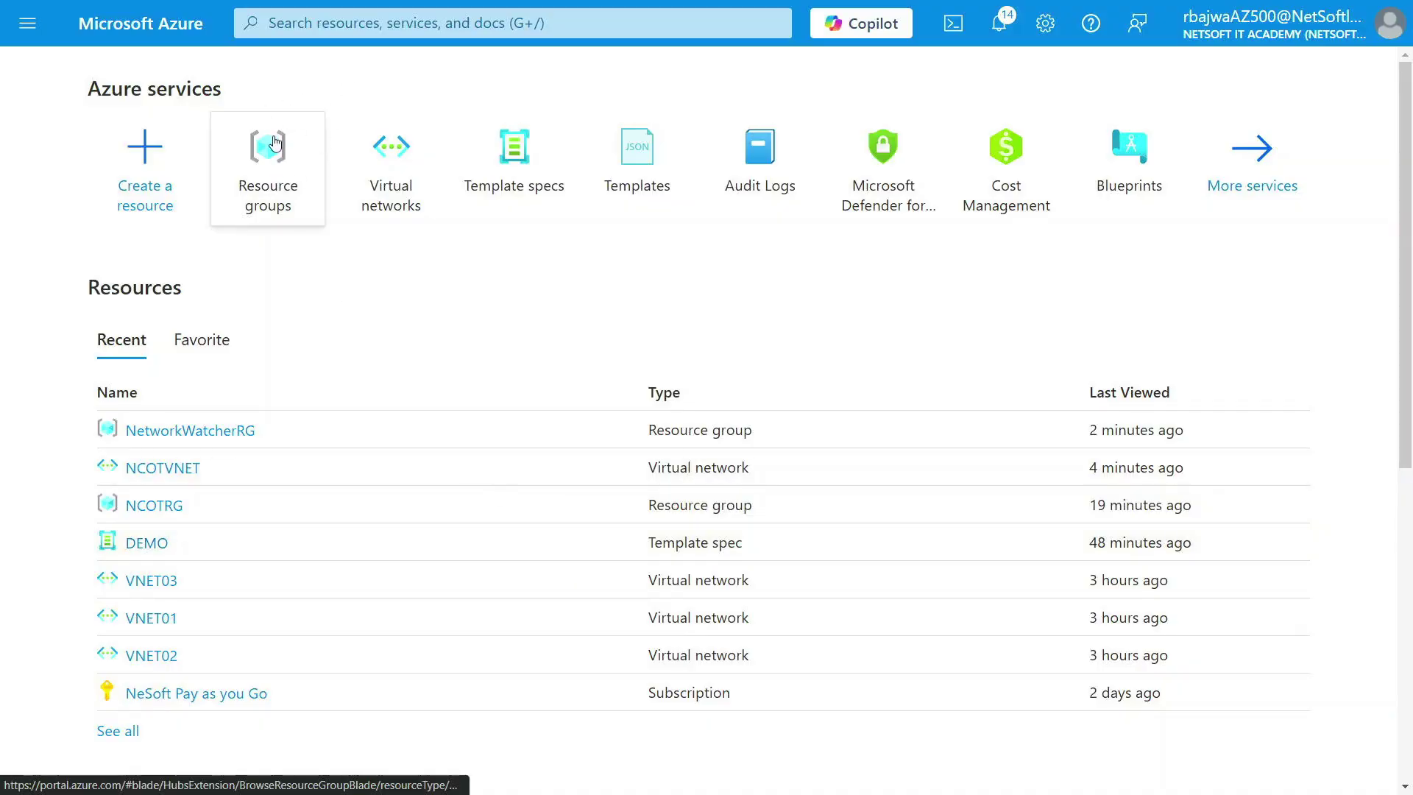
Start a new resource group named demo and proceed to its tag settings.
{"action": "left_click", "coordinate": [273, 141]}
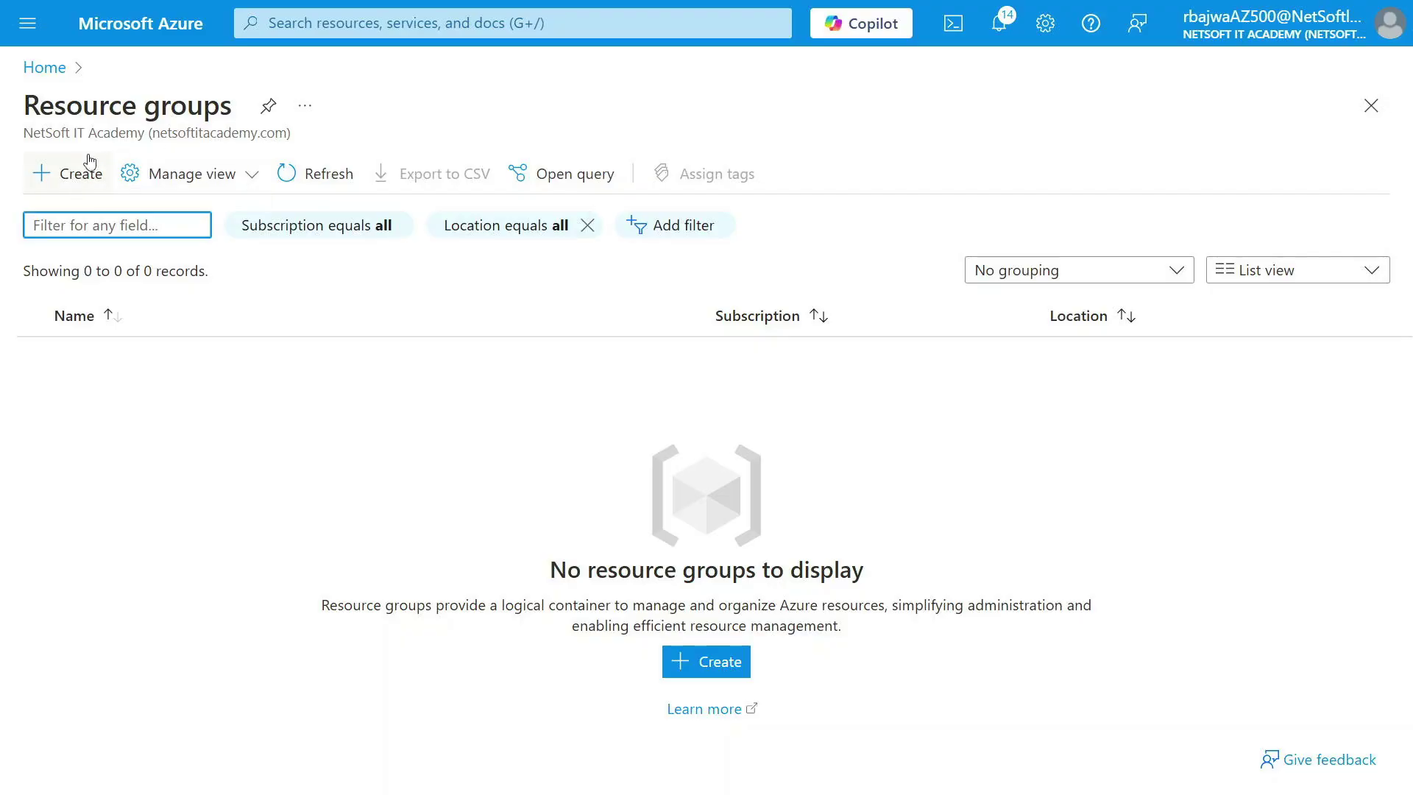
{"action": "left_click", "coordinate": [67, 175]}
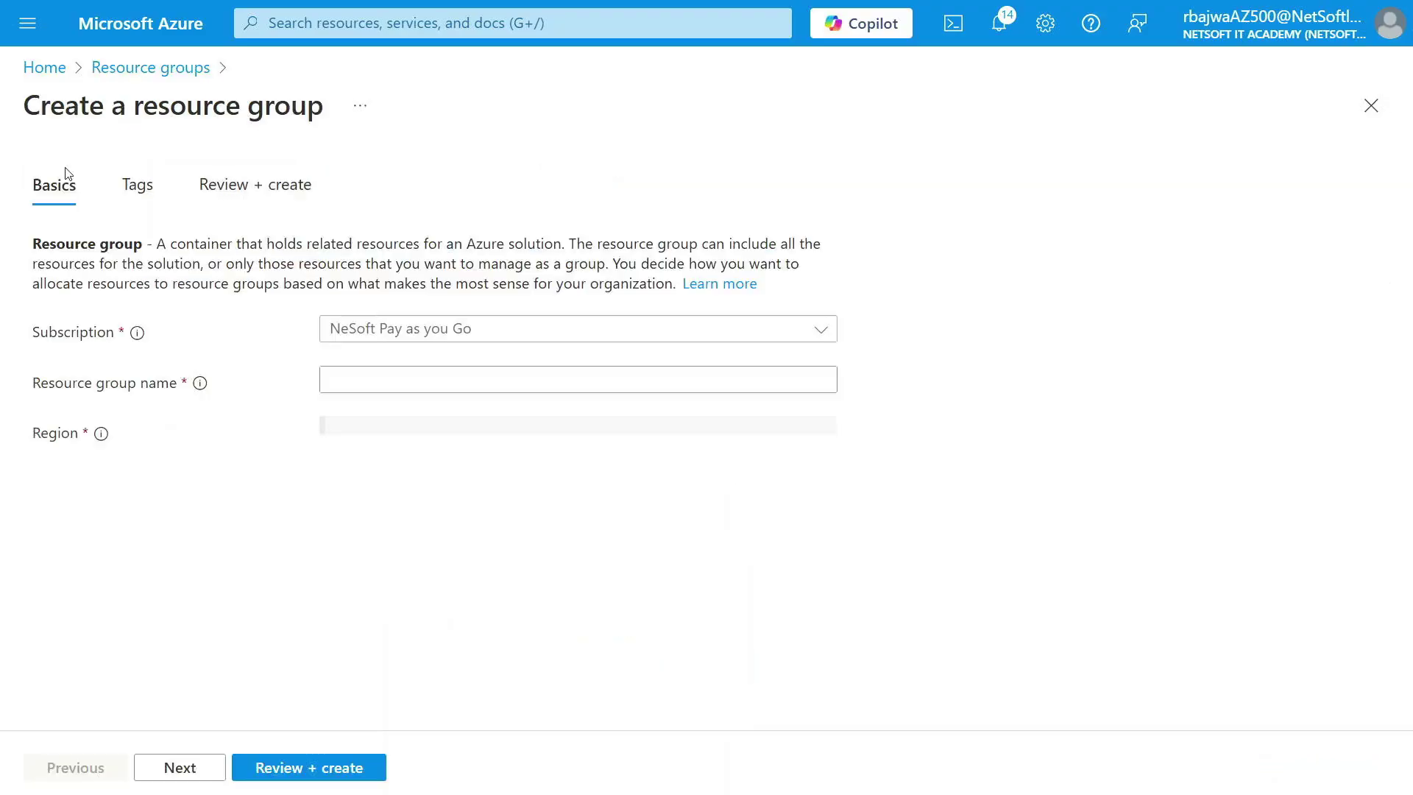
{"action": "left_click", "coordinate": [398, 380]}
{"action": "type", "text": "demo"}
{"action": "left_click", "coordinate": [190, 769]}
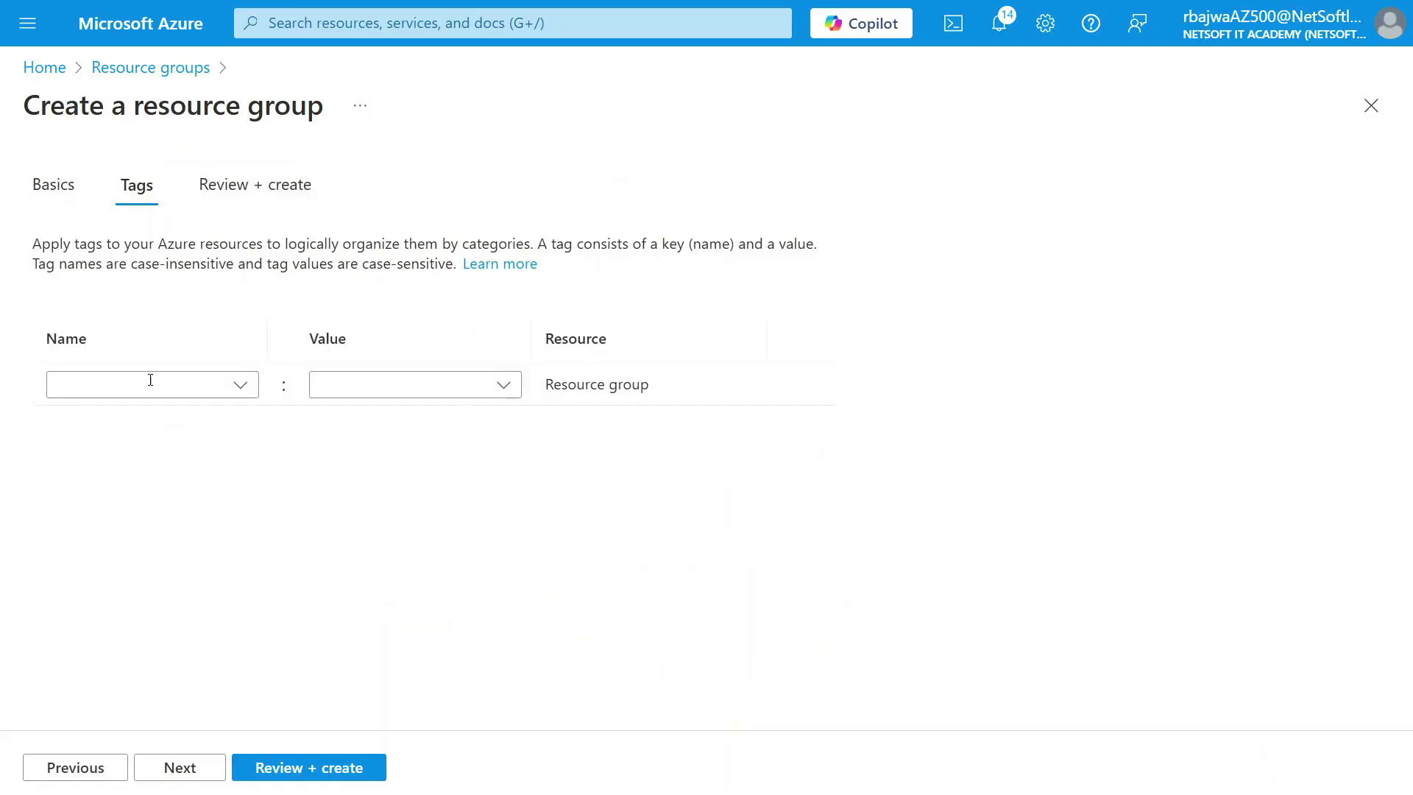
Add a tag named DEMO with the value TAG and create the resource group.
{"action": "left_click", "coordinate": [188, 391]}
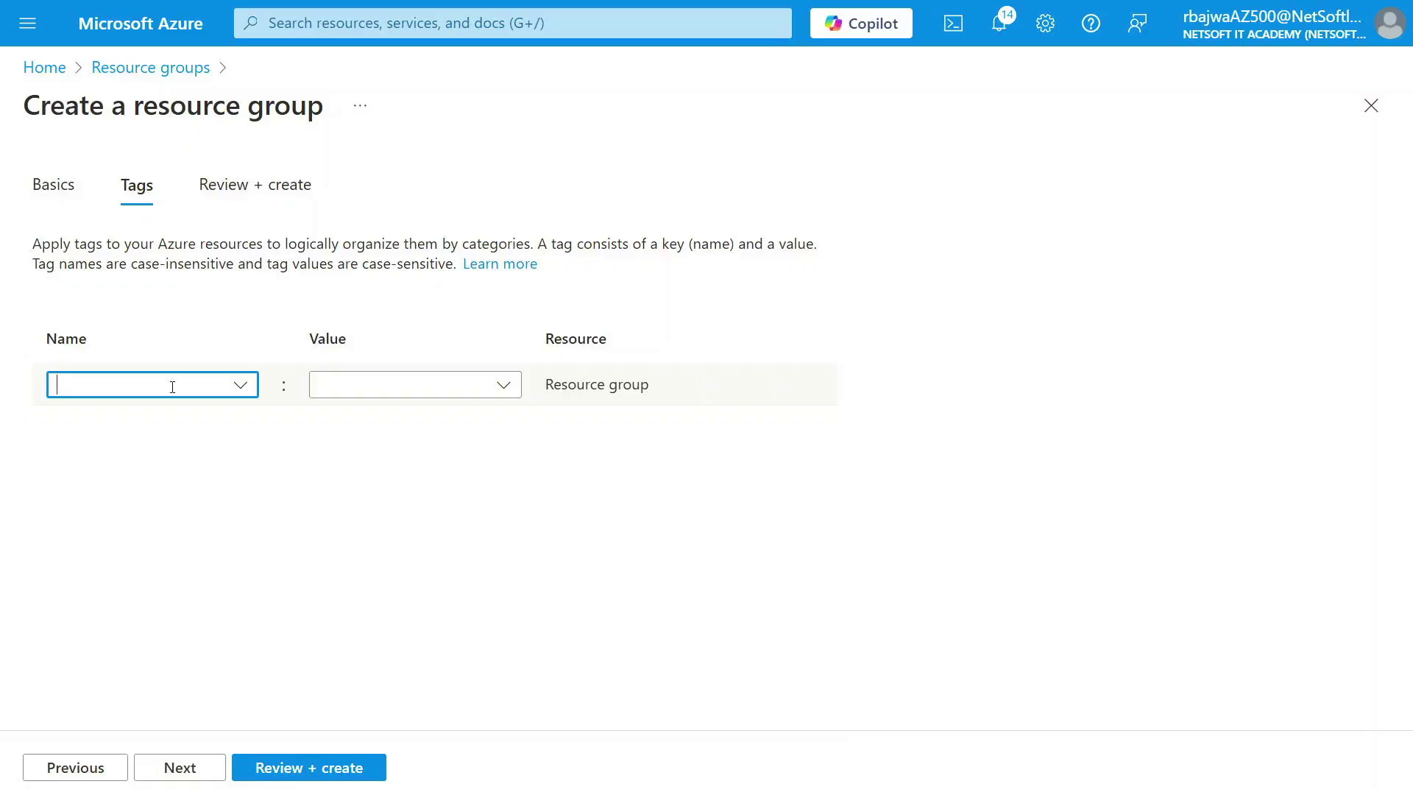
{"action": "type", "text": "DEMO"}
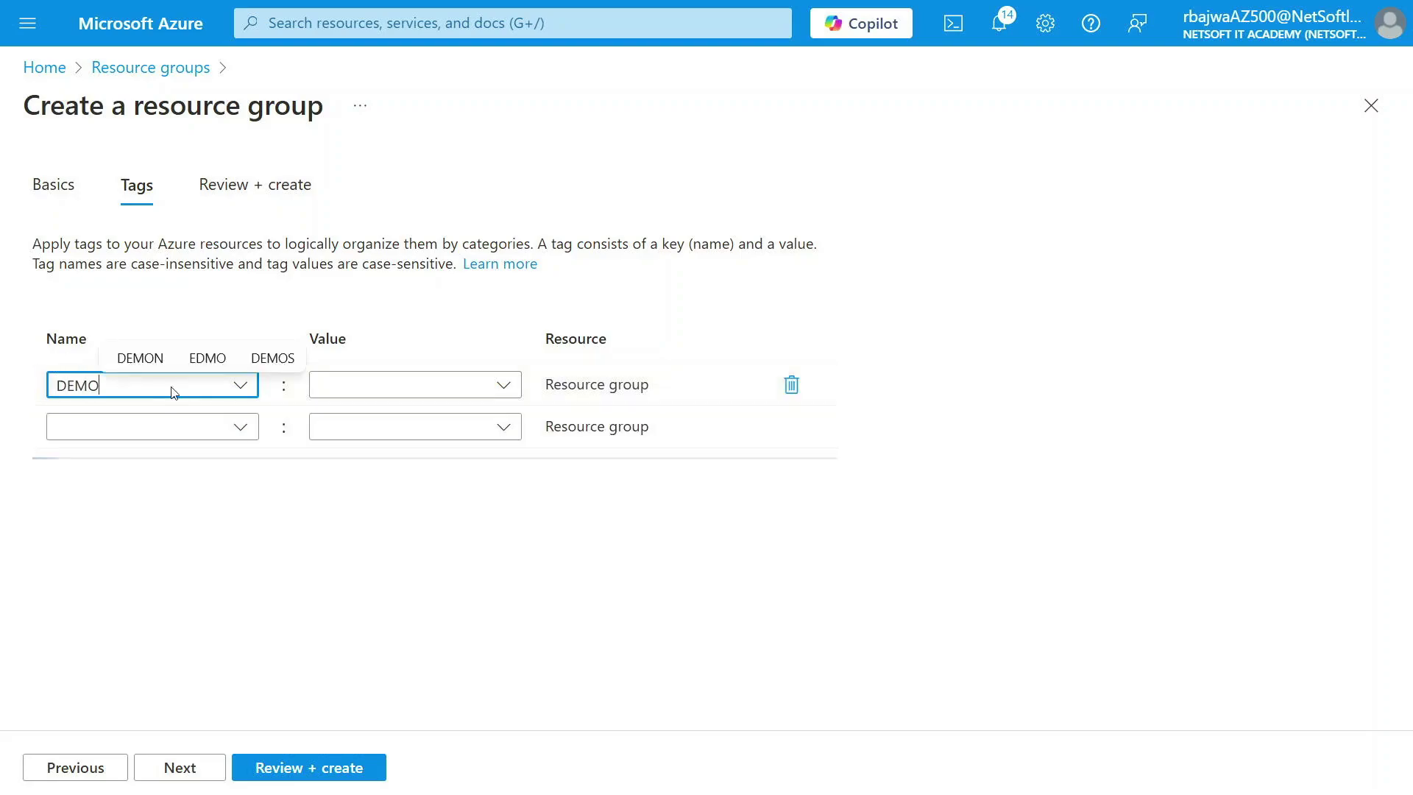
{"action": "left_click", "coordinate": [365, 391]}
{"action": "type", "text": "TAG"}
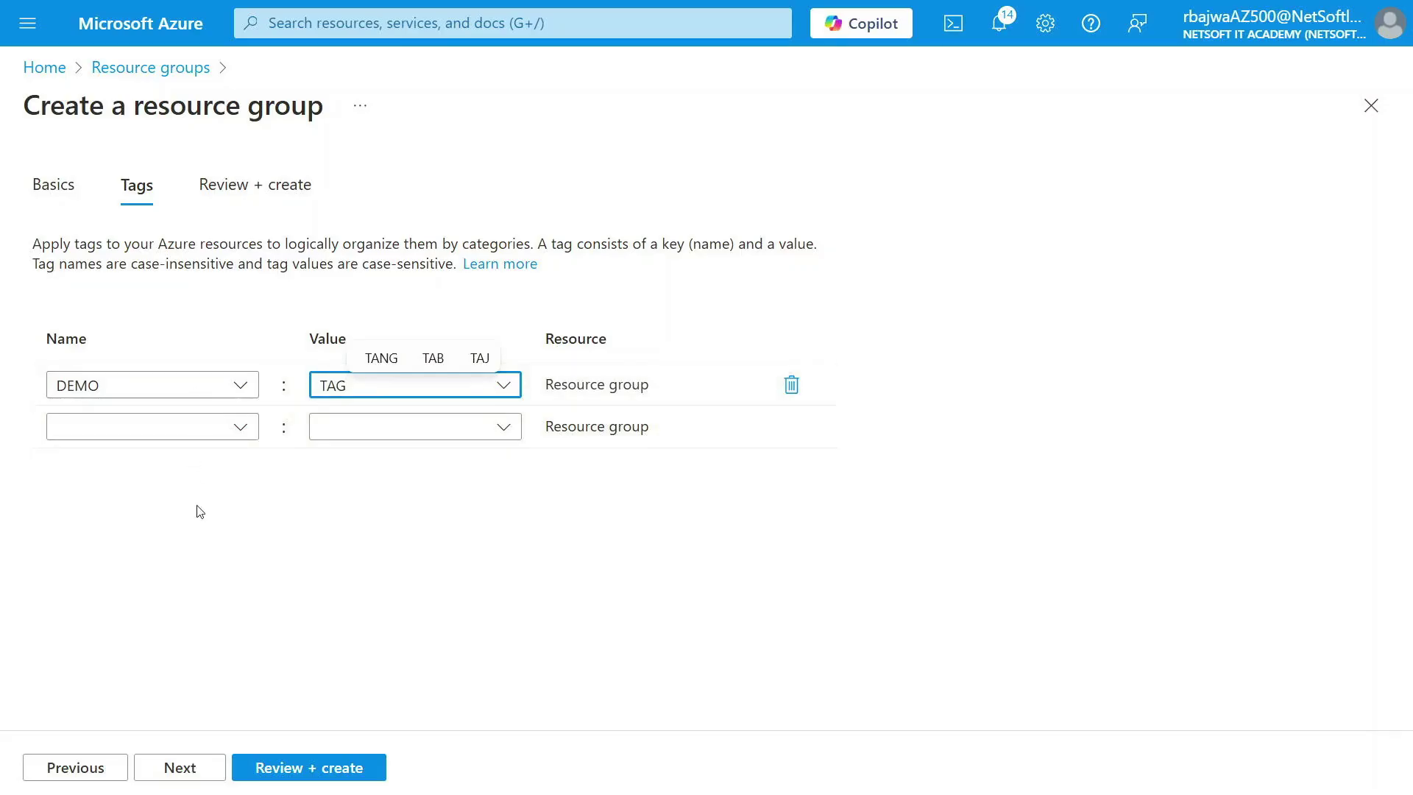
{"action": "left_click", "coordinate": [188, 776]}
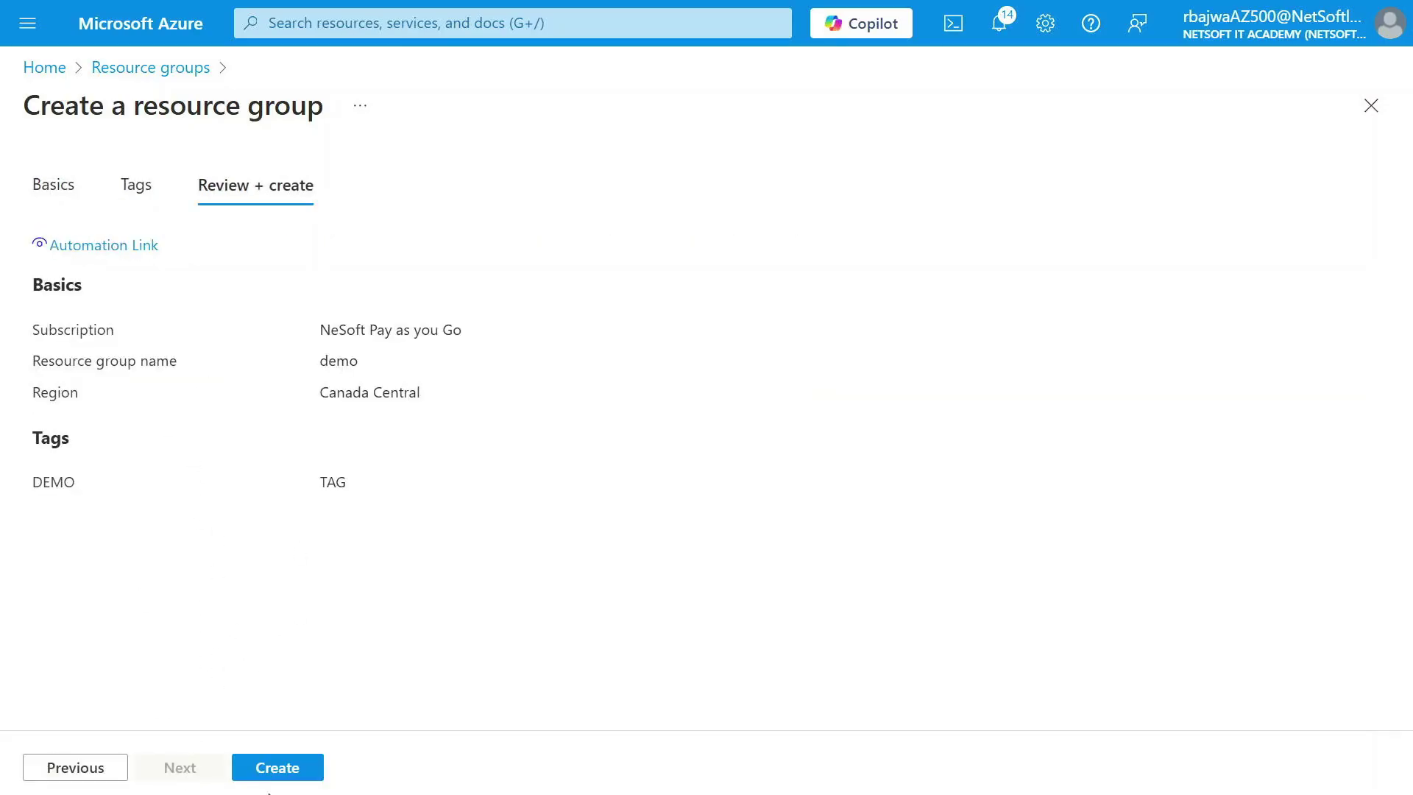
{"action": "left_click", "coordinate": [280, 777]}
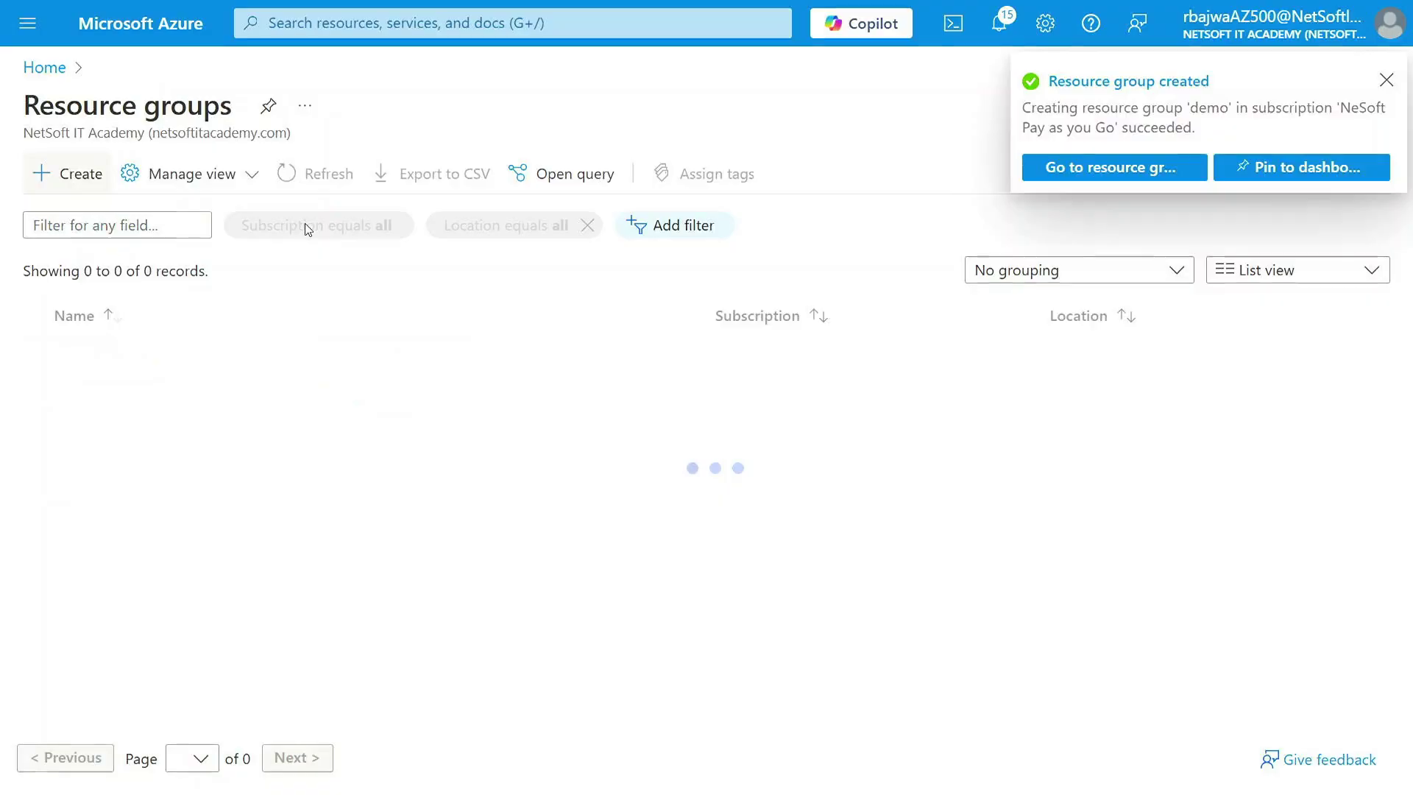
{"action": "left_click", "coordinate": [479, 23]}
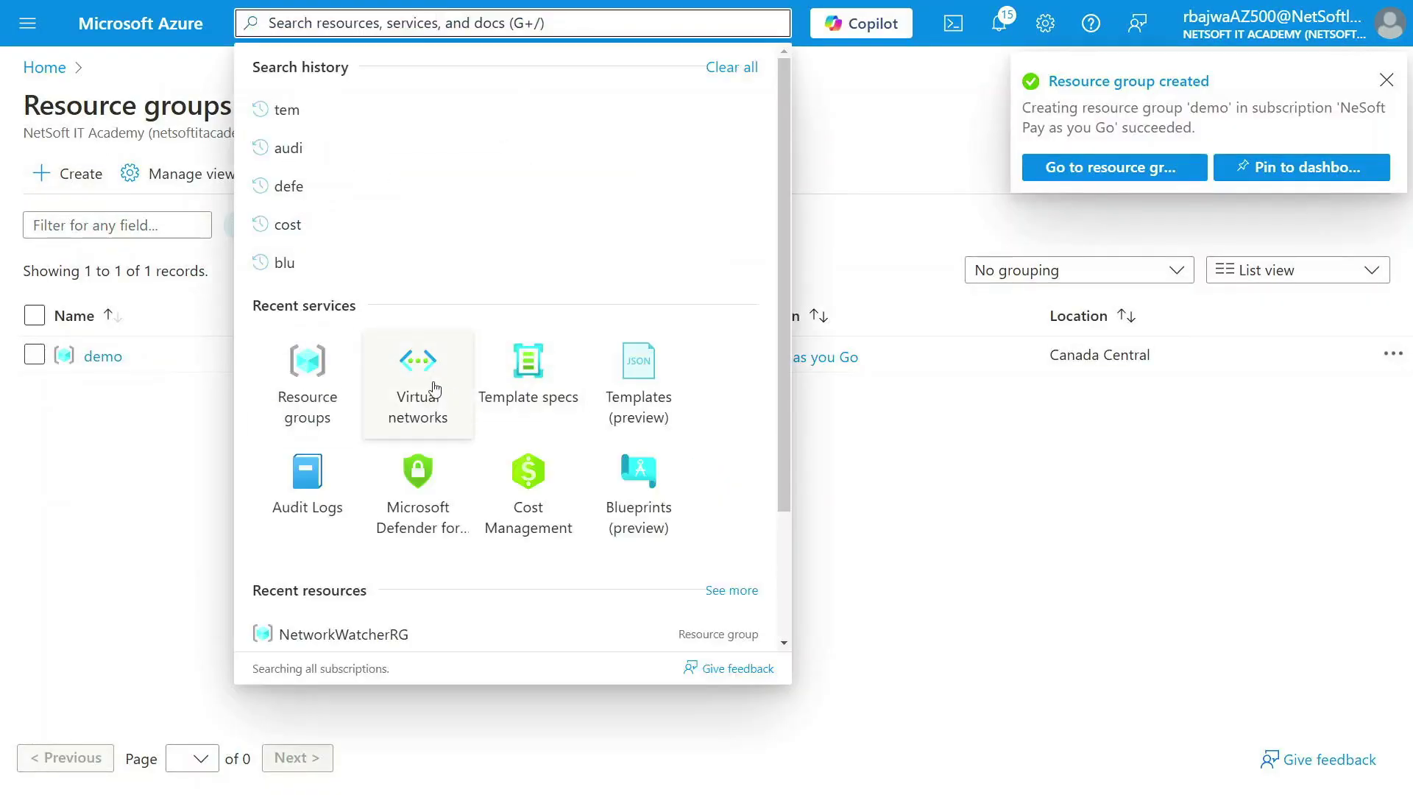
{"action": "left_click", "coordinate": [437, 388]}
{"action": "left_click", "coordinate": [69, 175]}
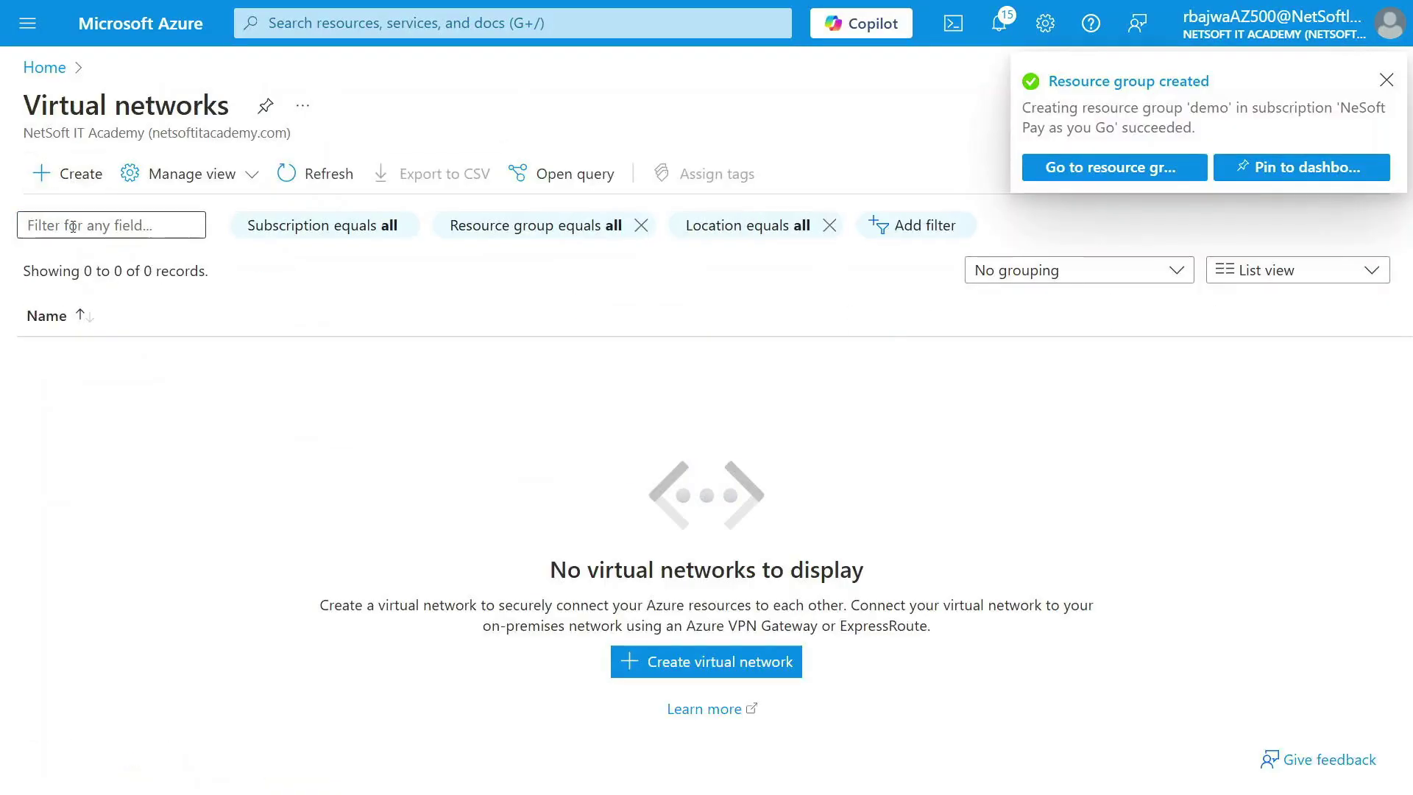
{"action": "scroll", "coordinate": [387, 600], "scroll_direction": "down", "scroll_amount": 2}
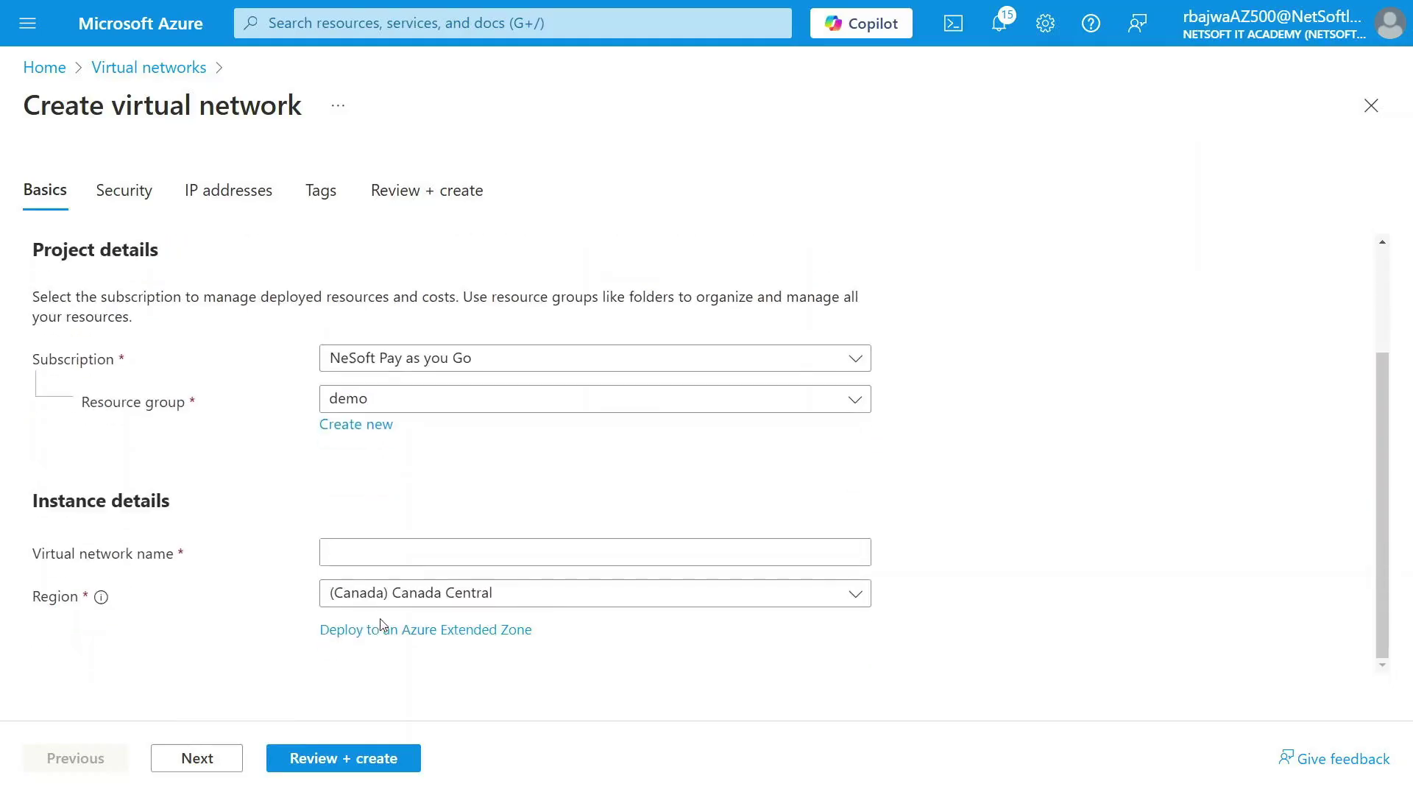
{"action": "left_click", "coordinate": [436, 557]}
{"action": "type", "text": "TE"}
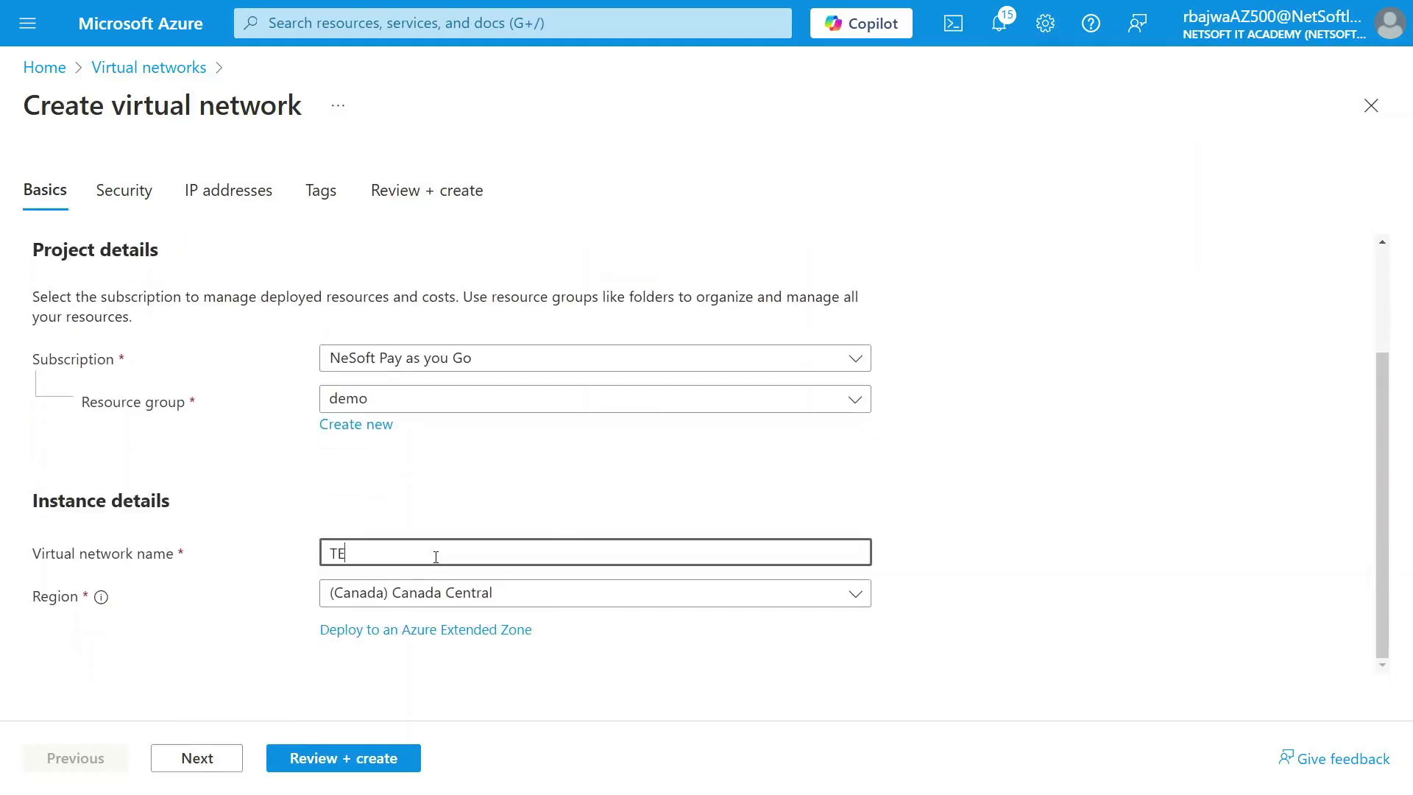
{"action": "type", "text": "STVNET"}
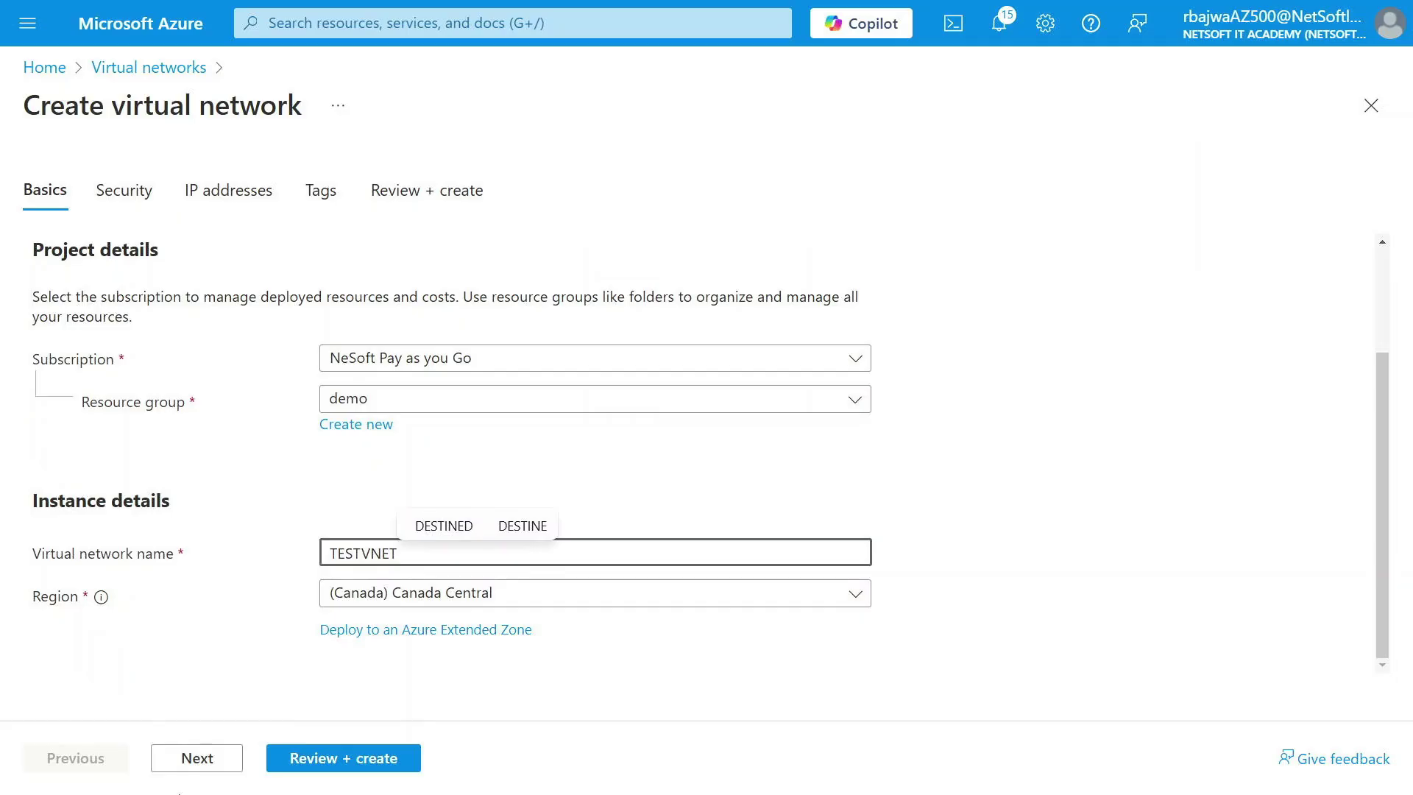
{"action": "left_click", "coordinate": [199, 758]}
{"action": "left_click", "coordinate": [212, 763]}
{"action": "left_click", "coordinate": [212, 764]}
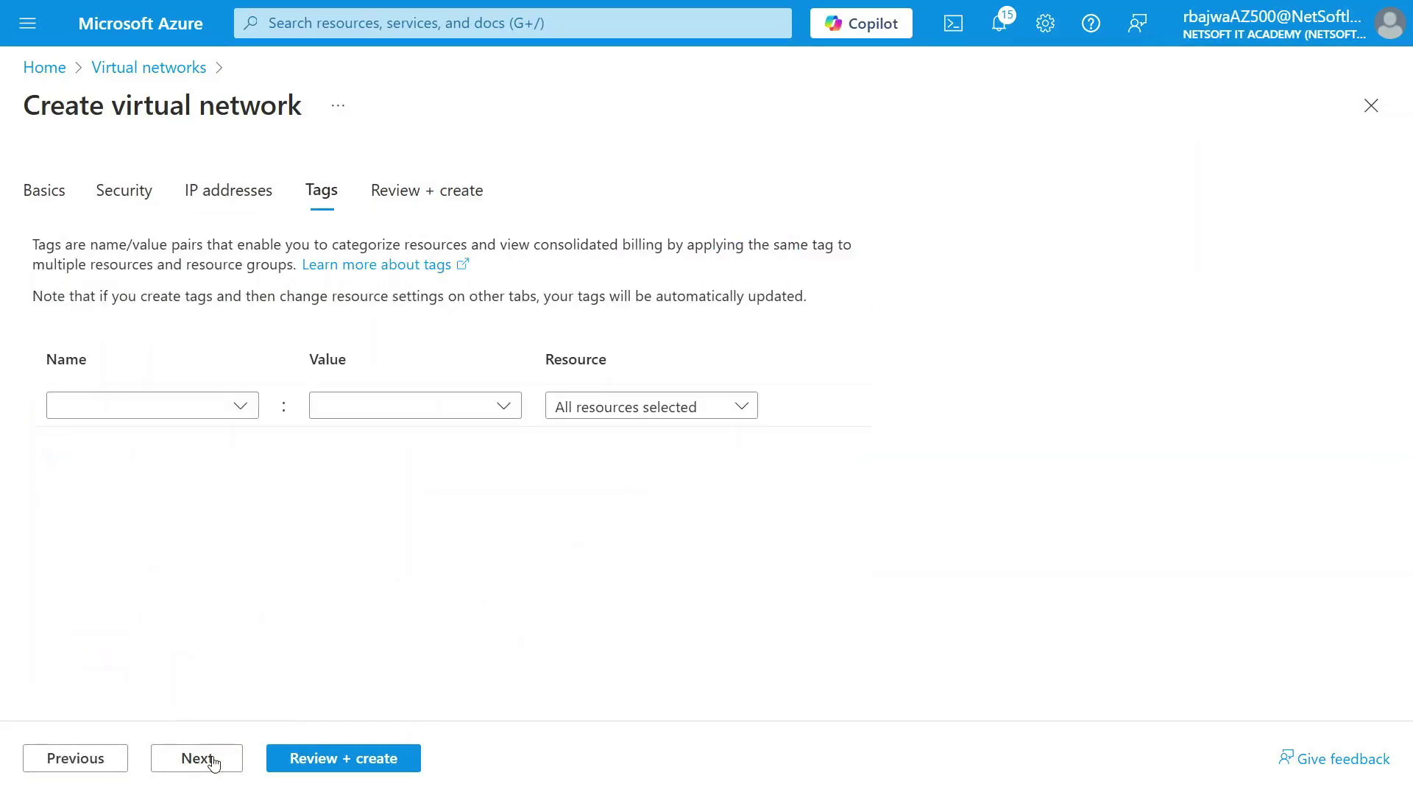
{"action": "left_click", "coordinate": [163, 410]}
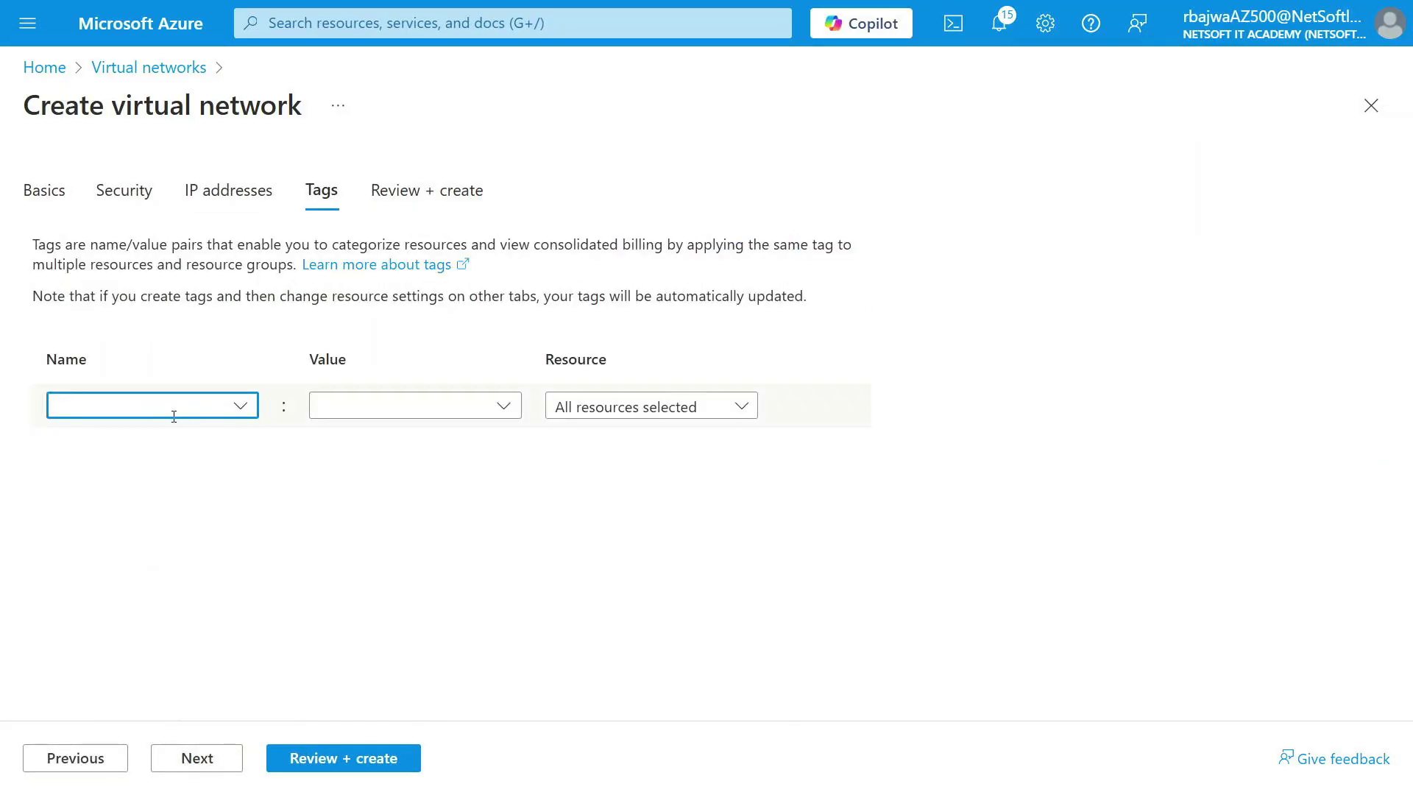
{"action": "type", "text": "DEMO"}
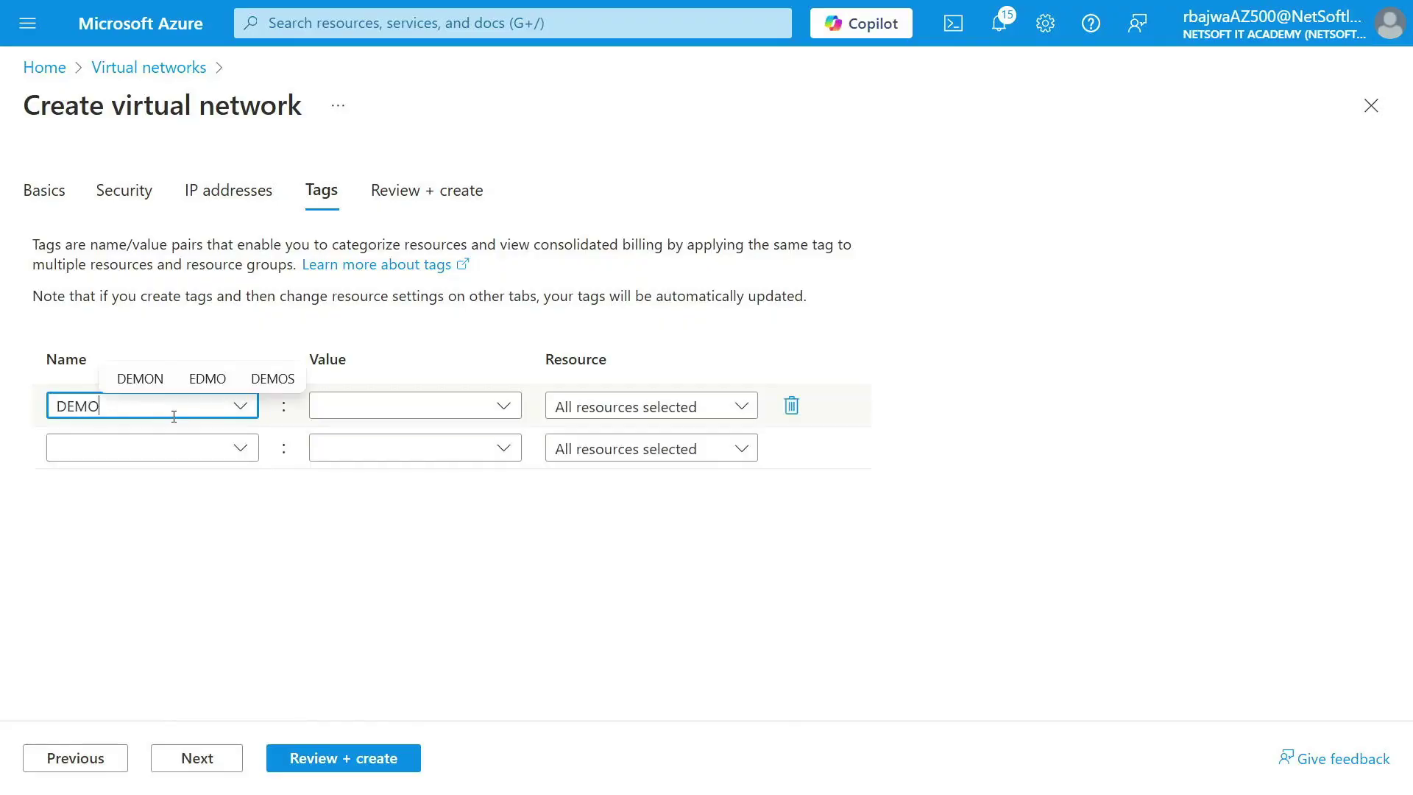
{"action": "left_click", "coordinate": [369, 410]}
{"action": "type", "text": "TAG"}
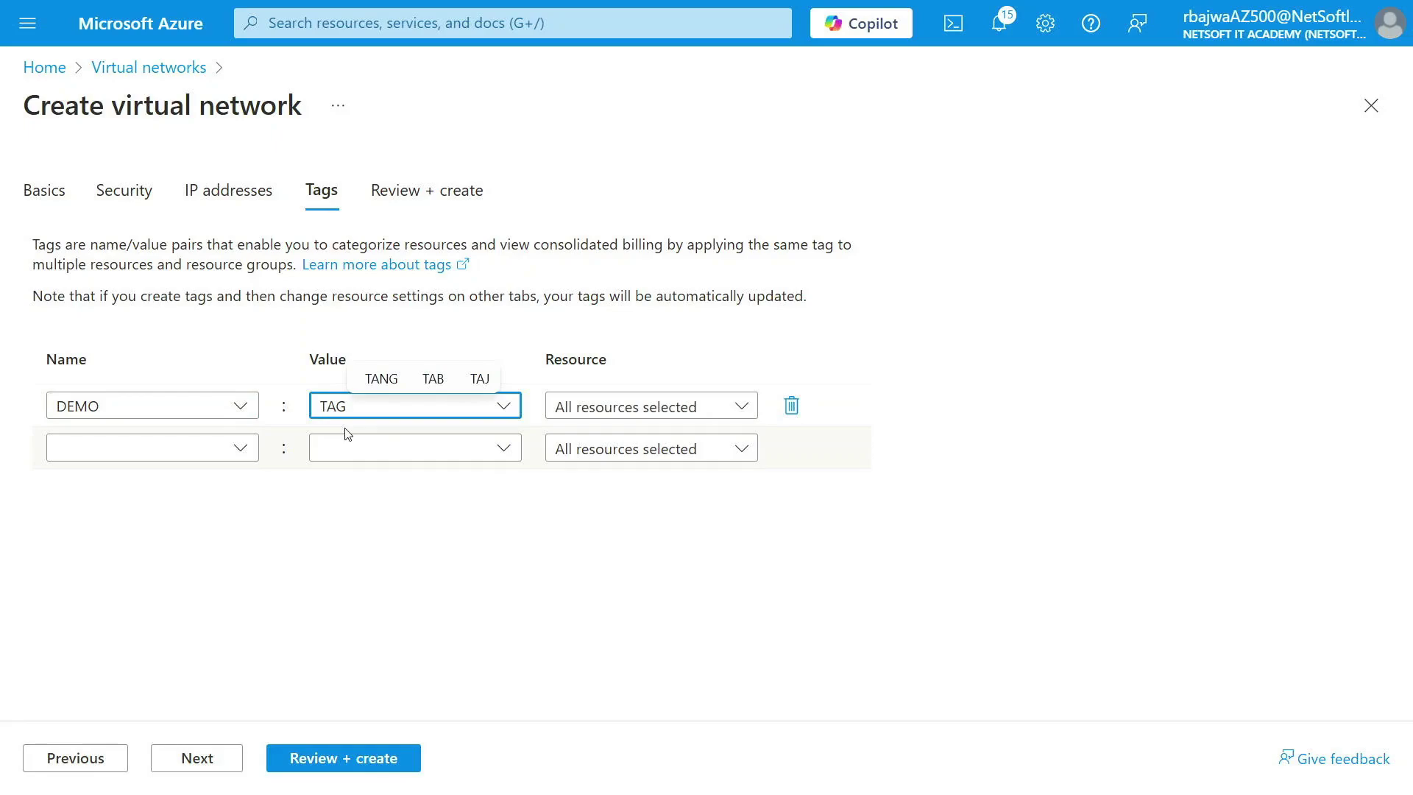
{"action": "left_click", "coordinate": [250, 528]}
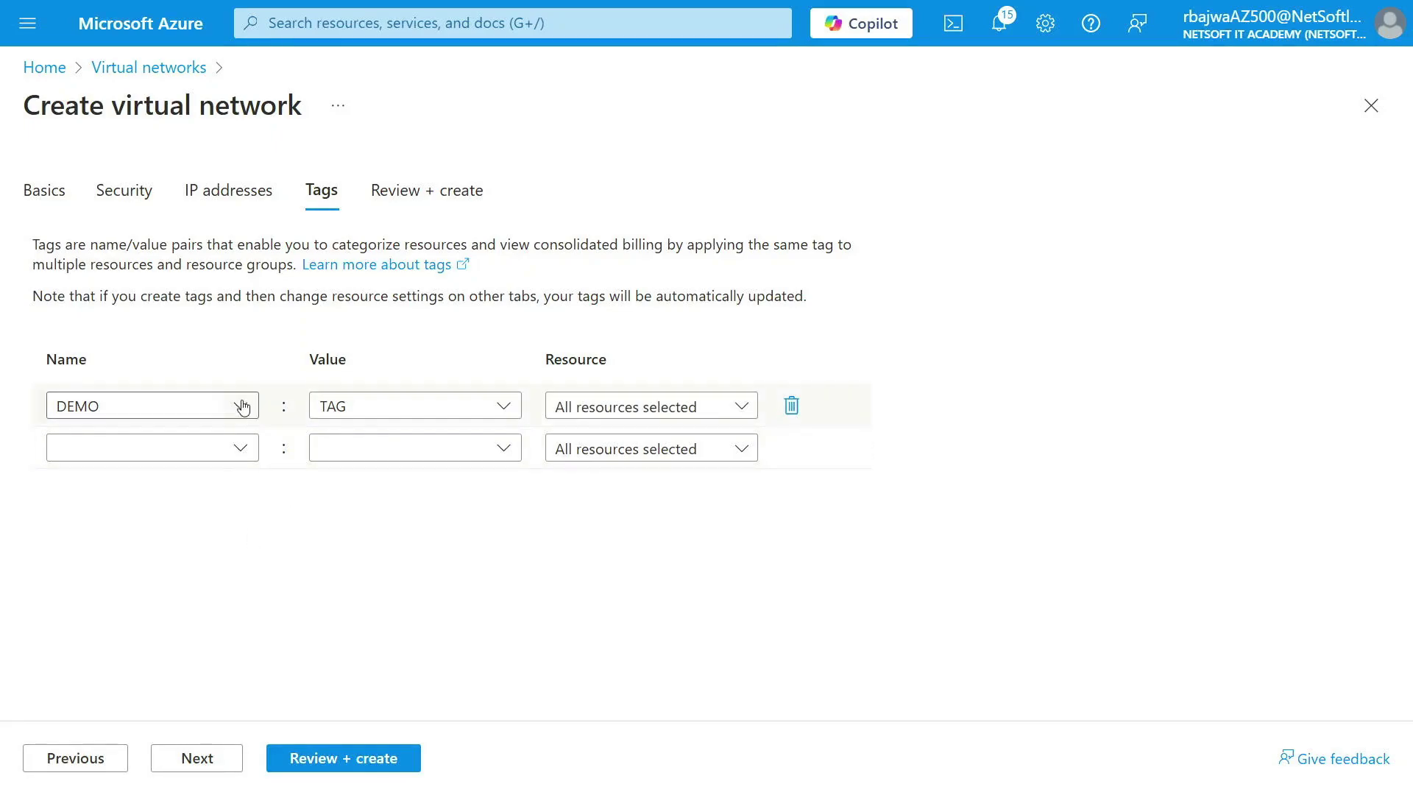
{"action": "left_click", "coordinate": [207, 401]}
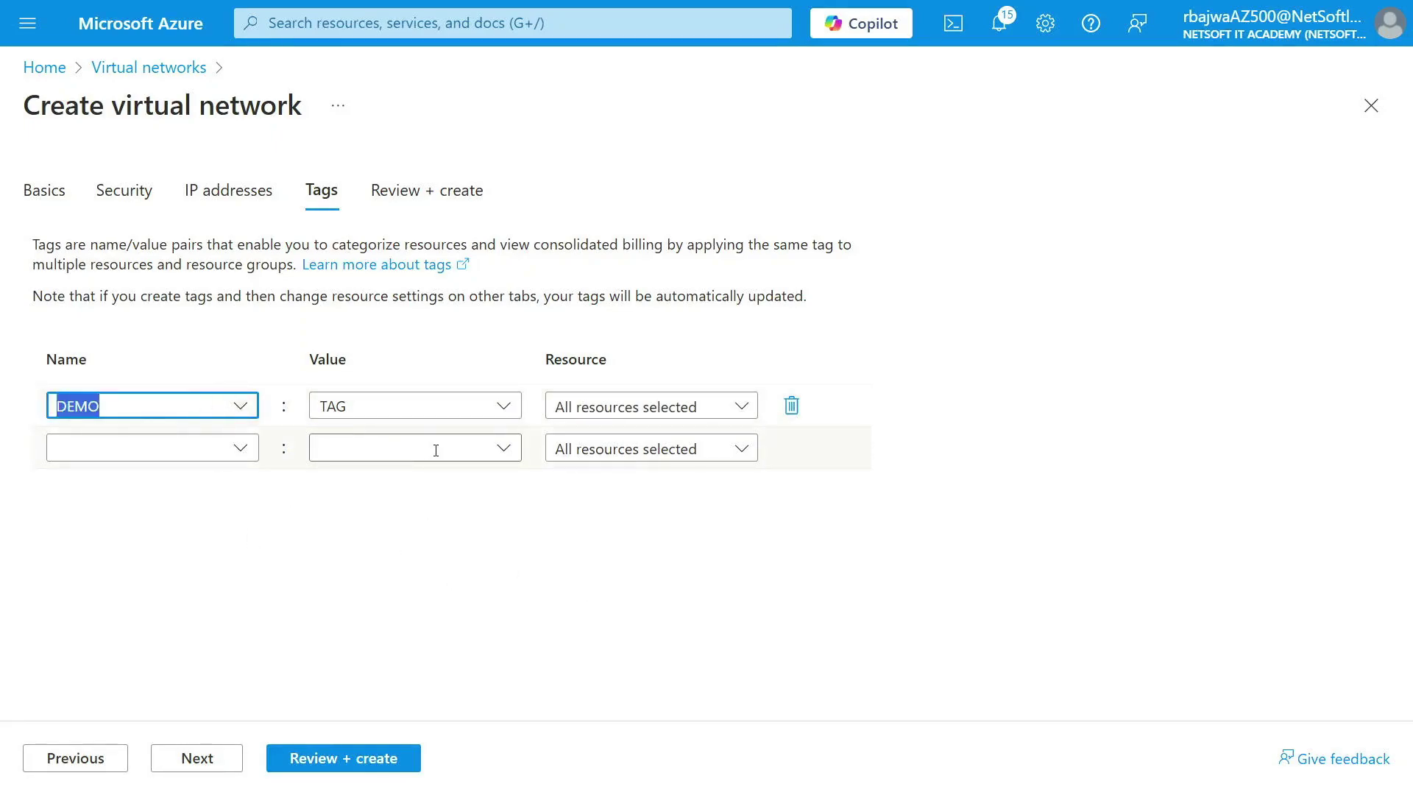
{"action": "key", "text": "BackSpace"}
{"action": "key", "text": "Tab"}
{"action": "key", "text": "BackSpace"}
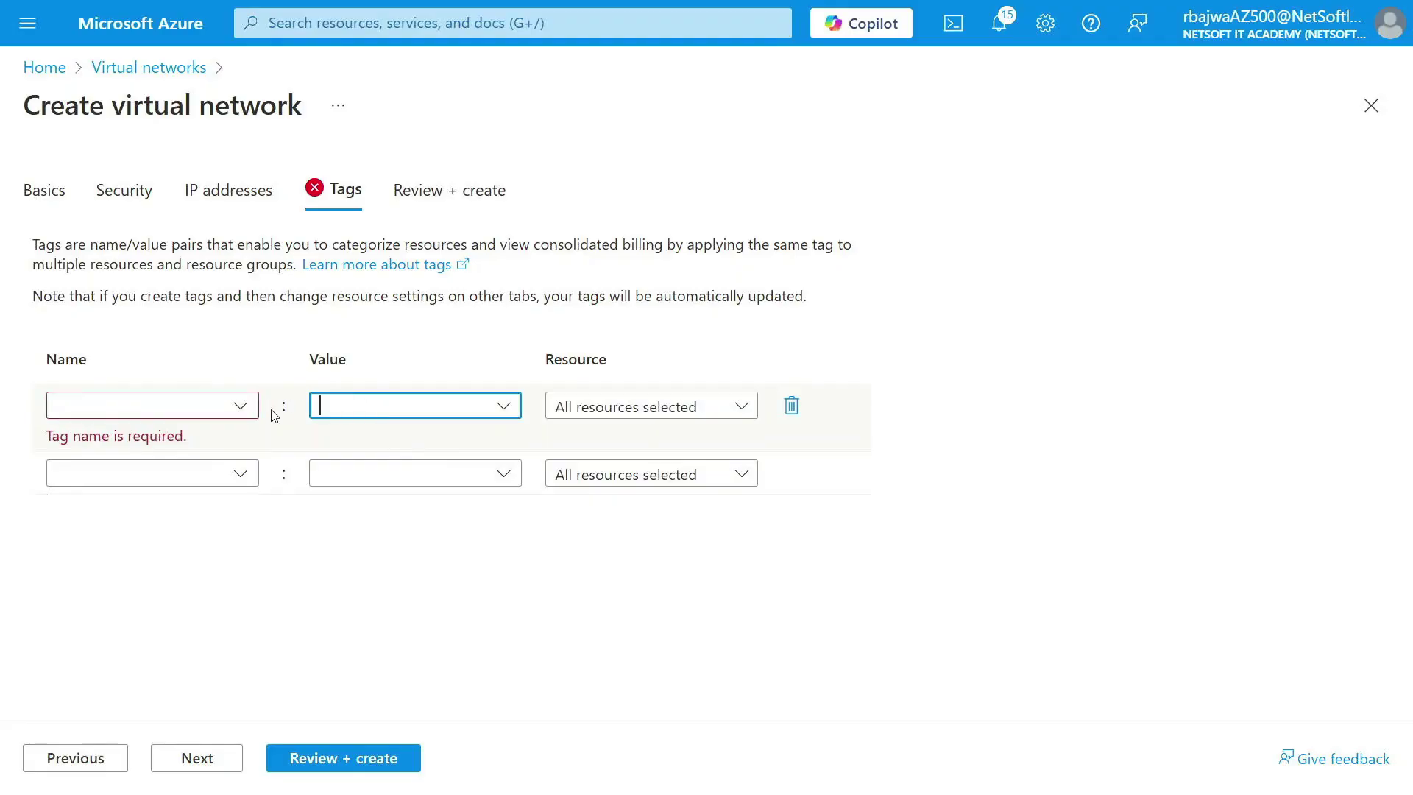
{"action": "left_click", "coordinate": [245, 410]}
{"action": "left_click", "coordinate": [311, 688]}
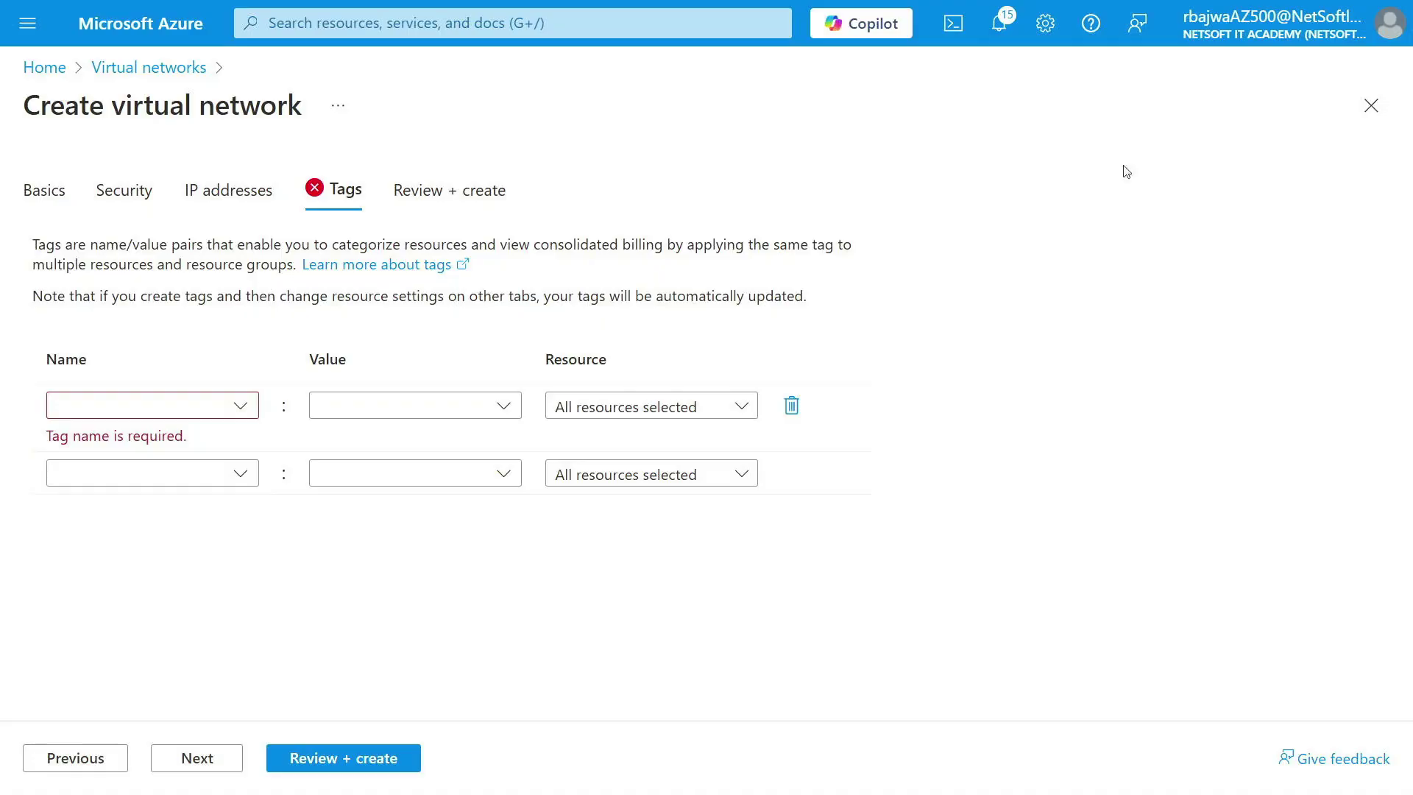
{"action": "left_click", "coordinate": [1372, 106]}
{"action": "left_click", "coordinate": [257, 26]}
{"action": "left_click", "coordinate": [418, 379]}
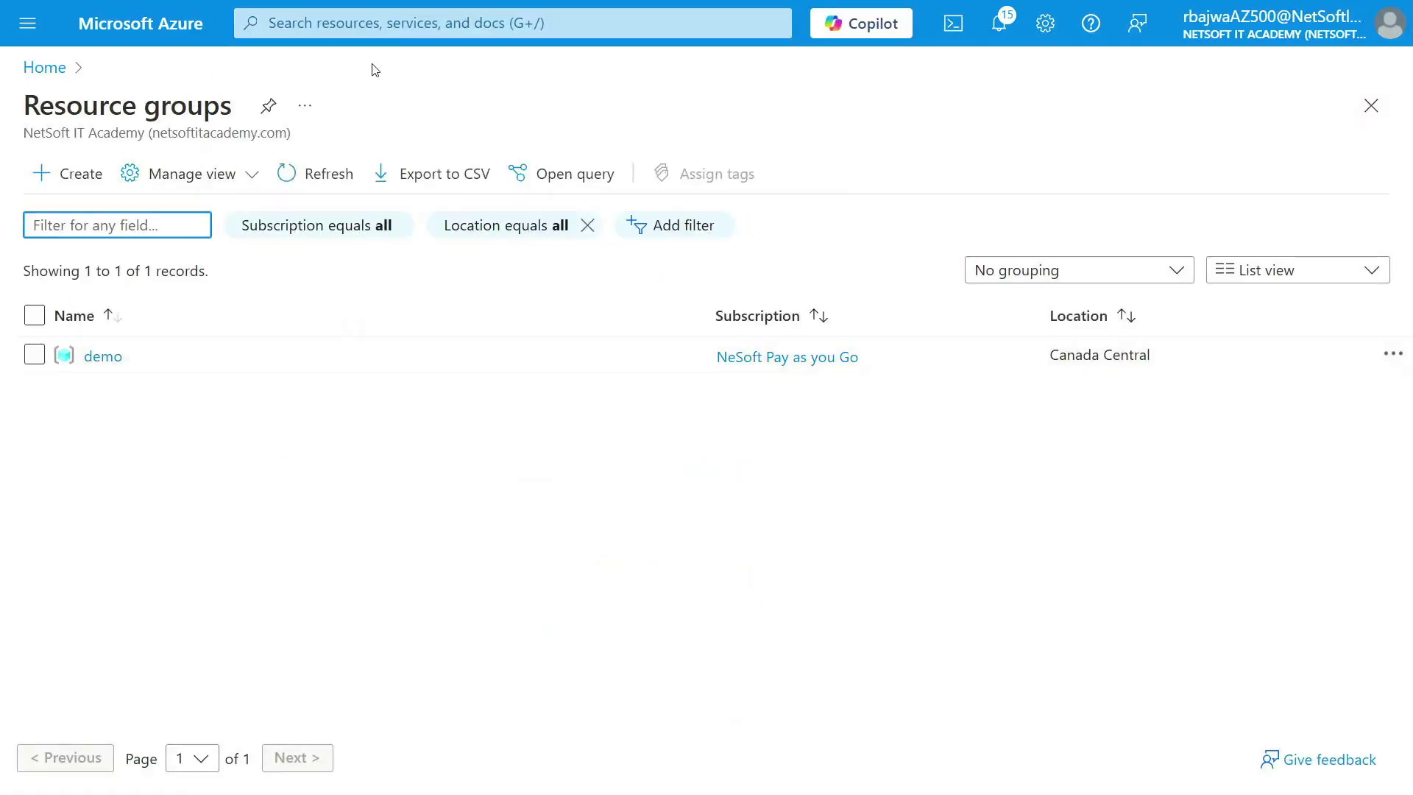
Start a new virtual network named TESTVNET in the demo resource group and proceed to its tag settings.
{"action": "left_click", "coordinate": [339, 23]}
{"action": "left_click", "coordinate": [368, 386]}
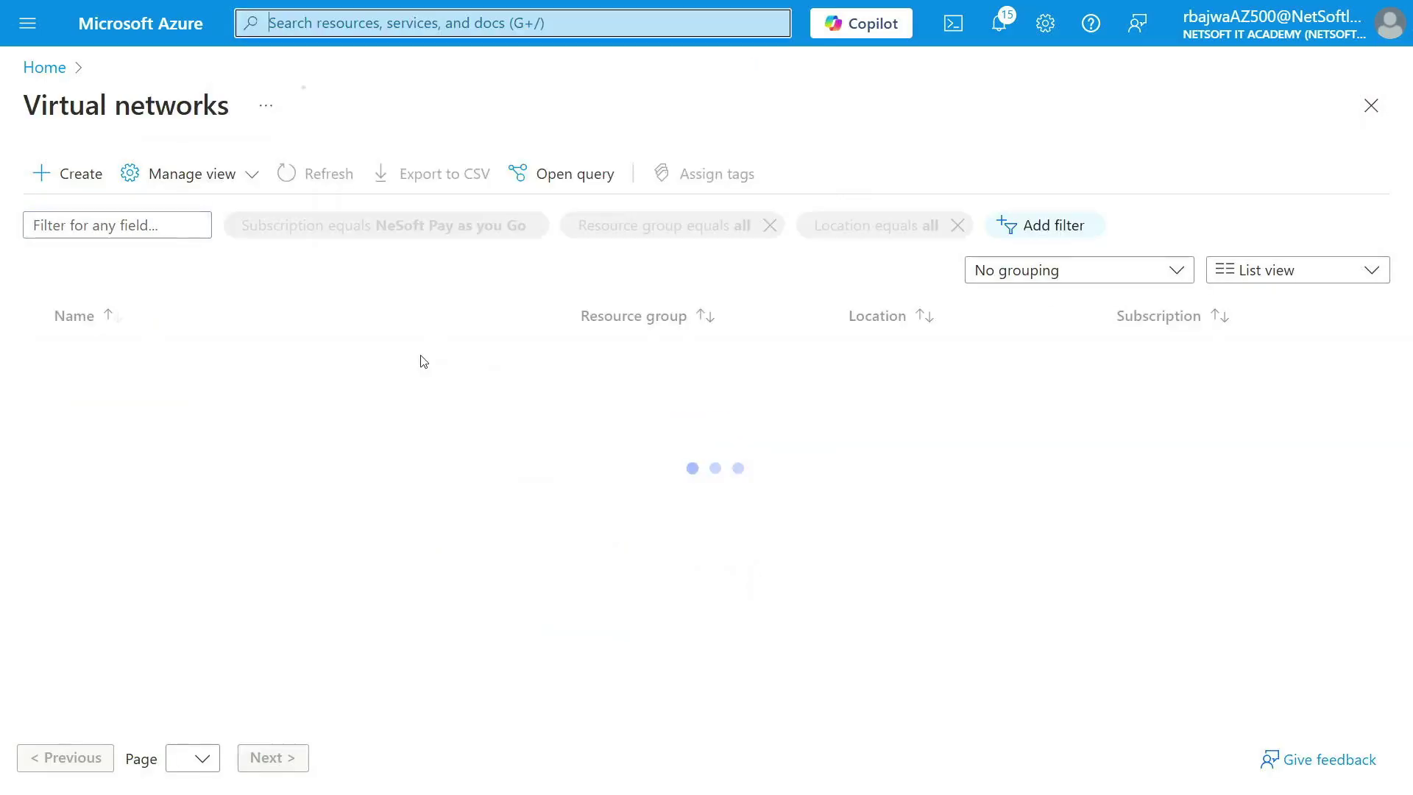
{"action": "left_click", "coordinate": [41, 175]}
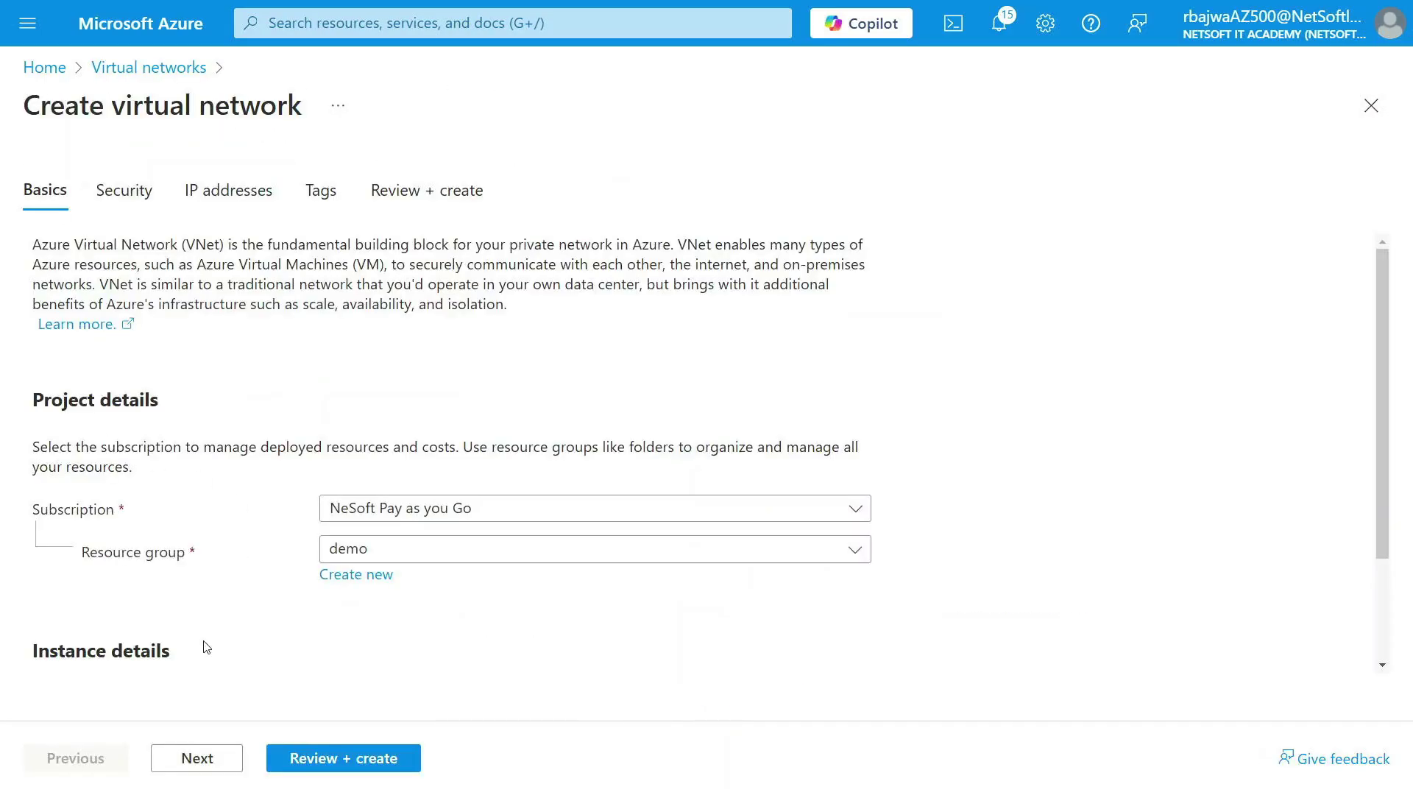
{"action": "scroll", "coordinate": [378, 648], "scroll_direction": "down", "scroll_amount": 3}
{"action": "left_click", "coordinate": [416, 404]}
{"action": "left_click", "coordinate": [393, 484]}
{"action": "left_click", "coordinate": [356, 557]}
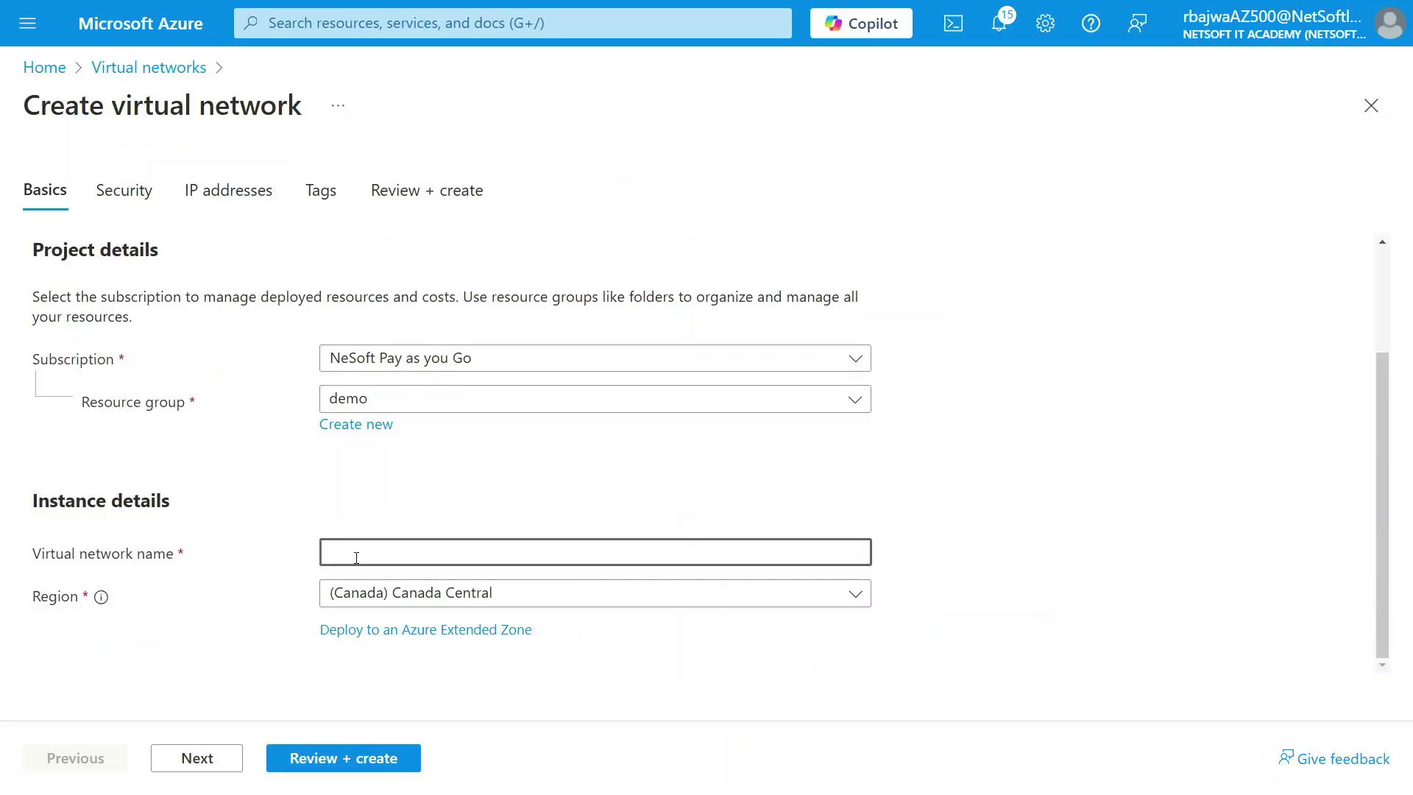
{"action": "type", "text": "TESTVNET"}
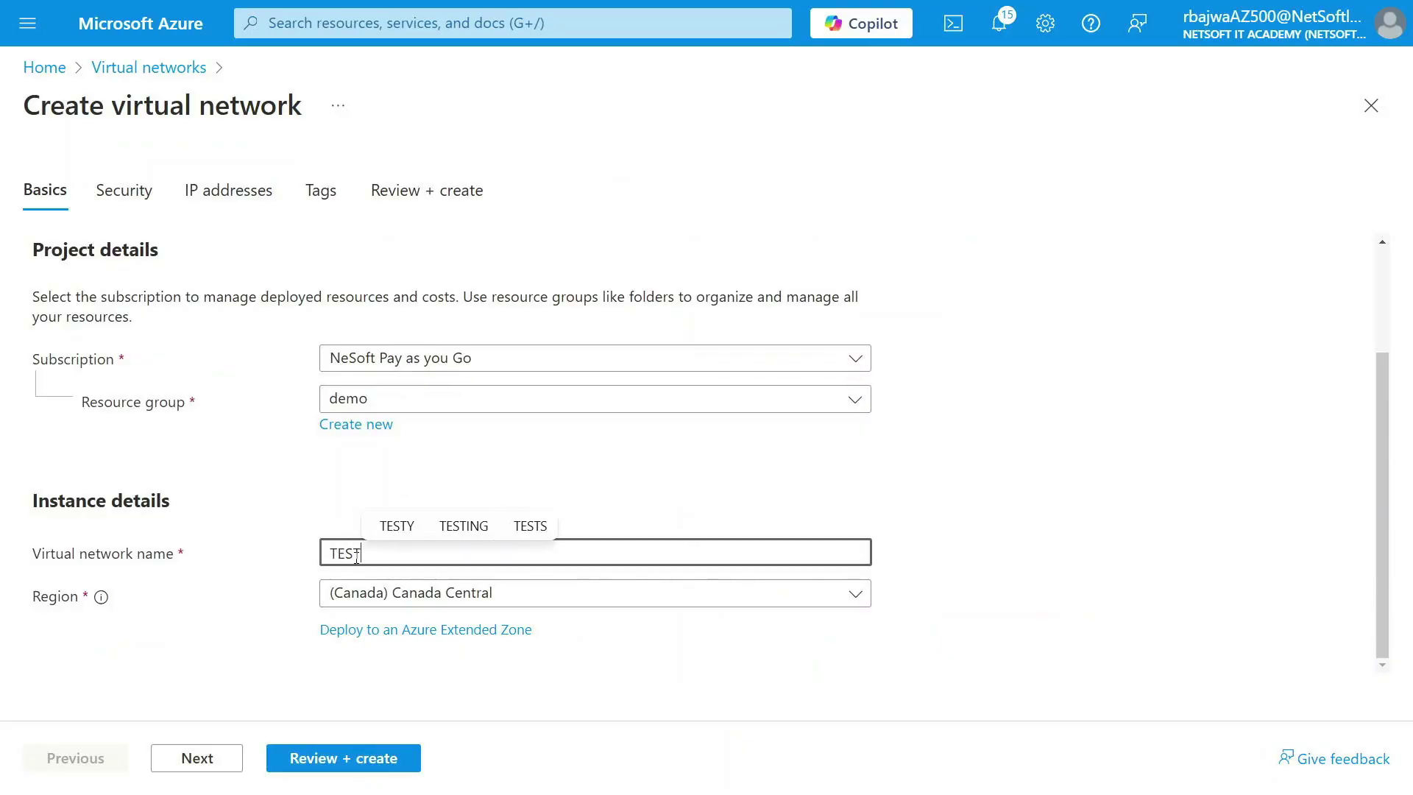
{"action": "left_click", "coordinate": [212, 759]}
{"action": "left_click", "coordinate": [212, 758]}
{"action": "left_click", "coordinate": [212, 758]}
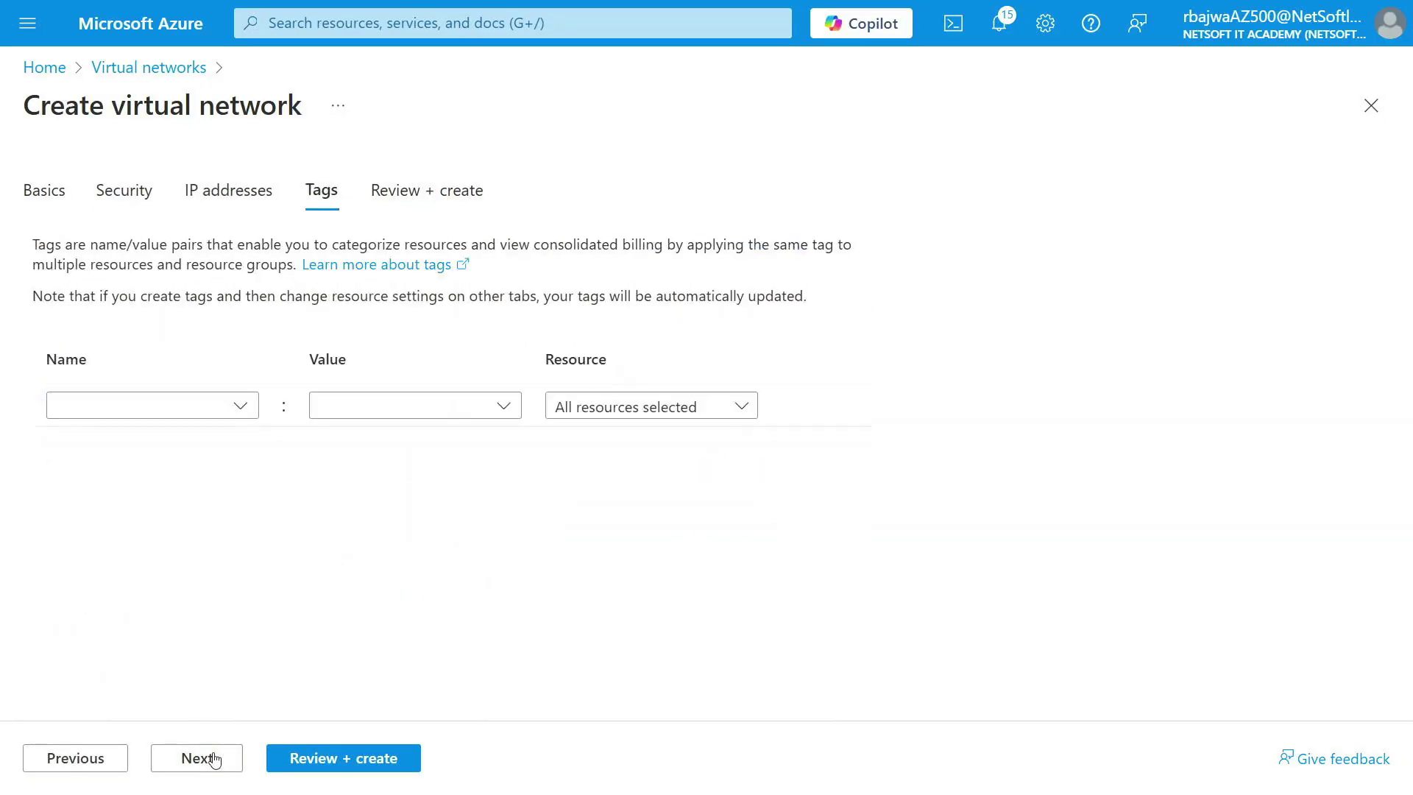
Tag the virtual network with the existing name DEMO and value TAG, keeping all resource types selected.
{"action": "left_click", "coordinate": [243, 407]}
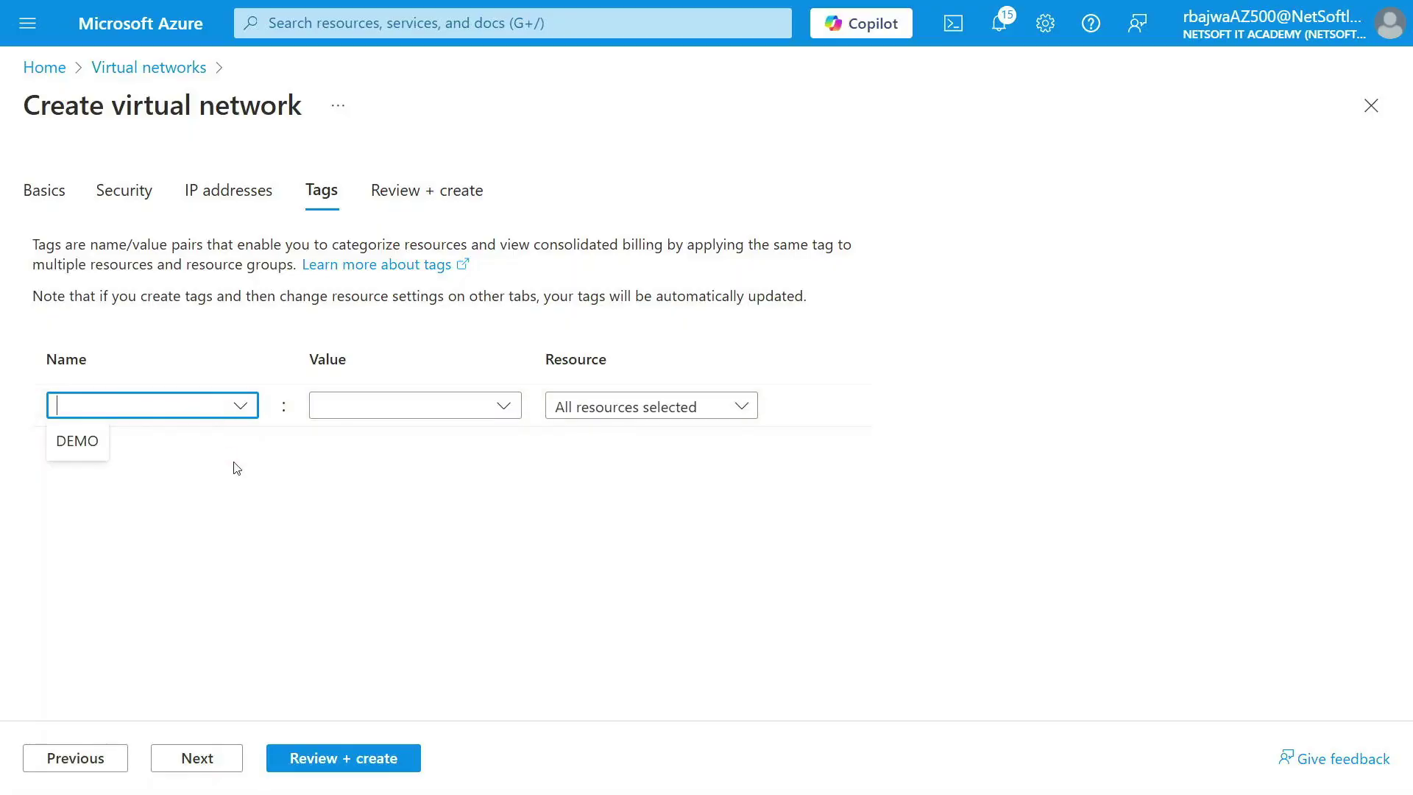
{"action": "left_click", "coordinate": [79, 442]}
{"action": "left_click", "coordinate": [502, 409]}
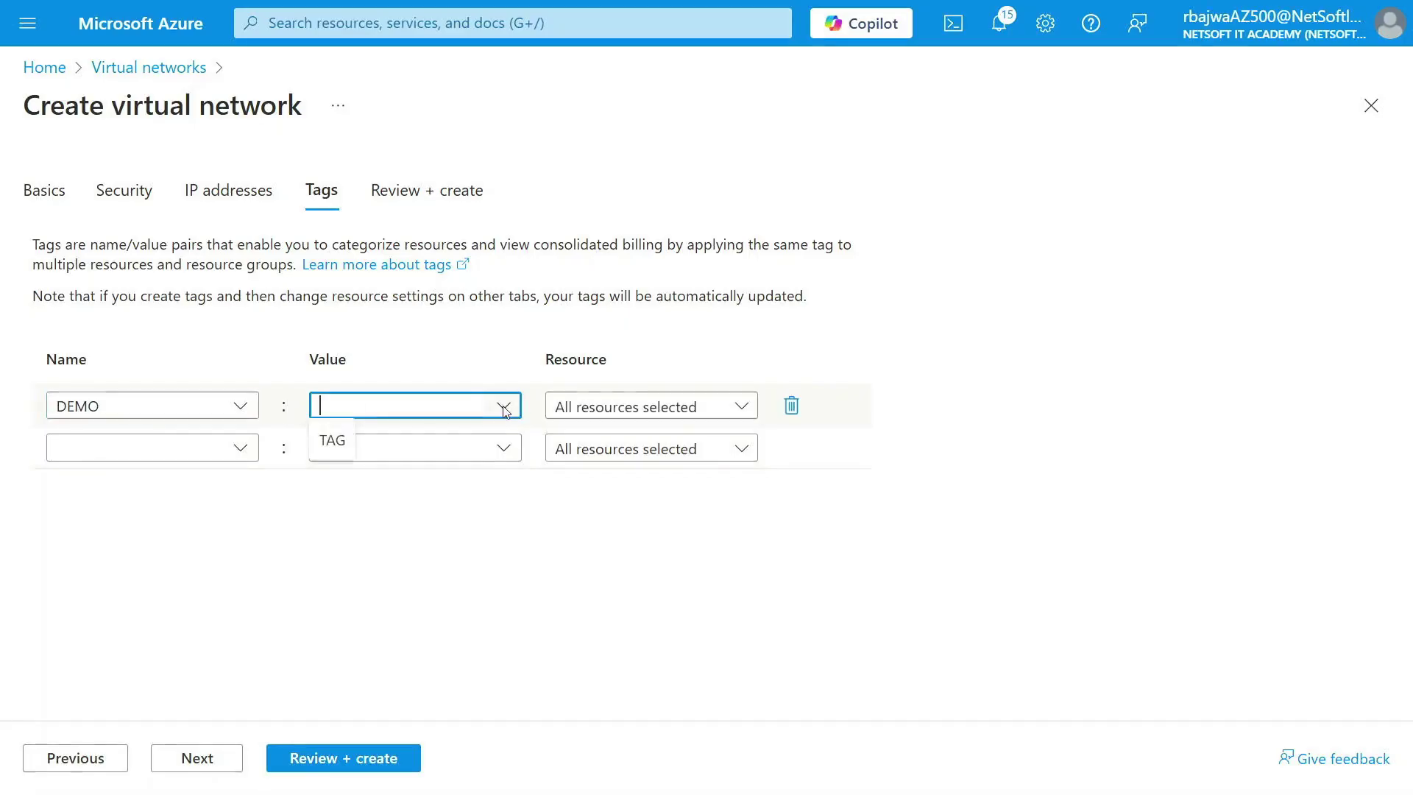
{"action": "left_click", "coordinate": [330, 439]}
{"action": "left_click", "coordinate": [167, 448]}
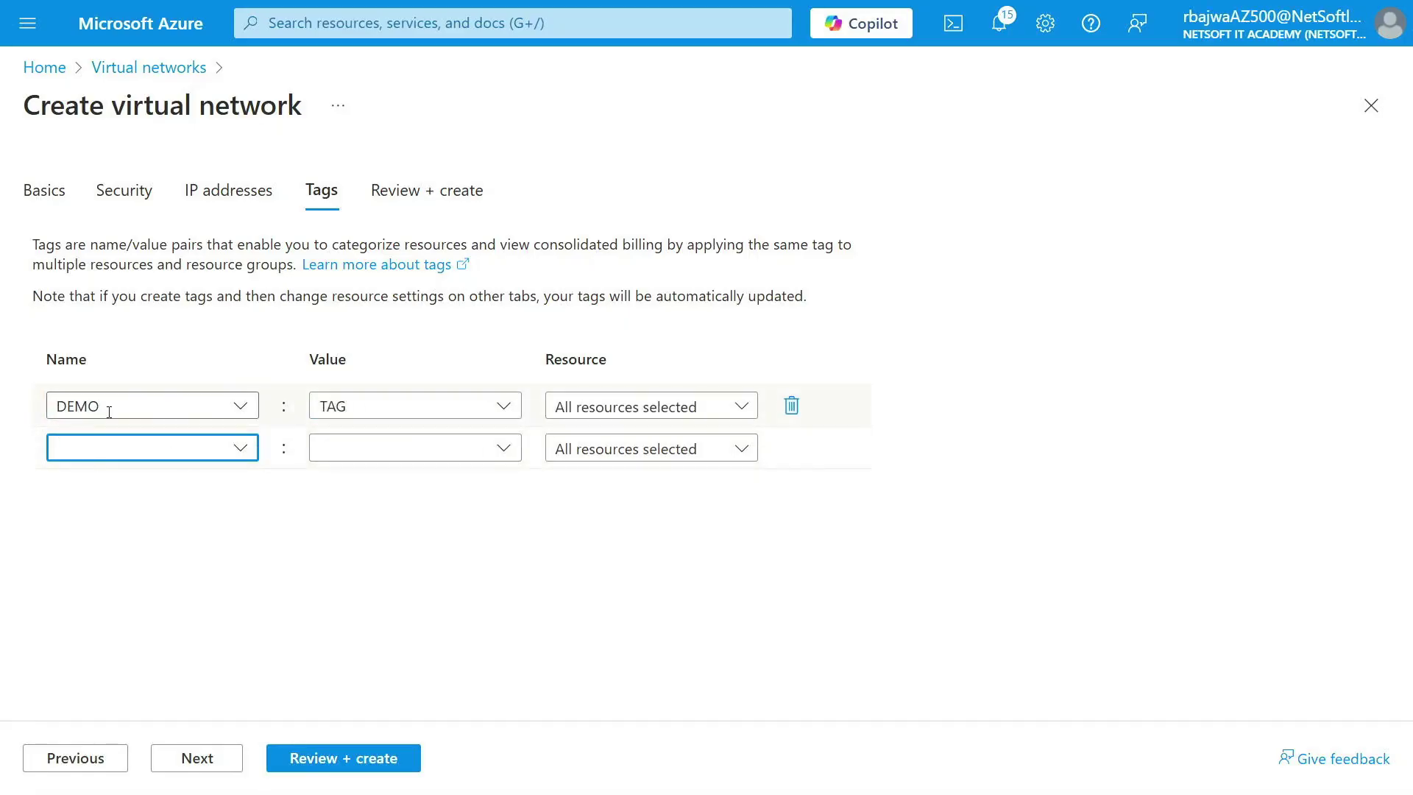
{"action": "left_click", "coordinate": [741, 406]}
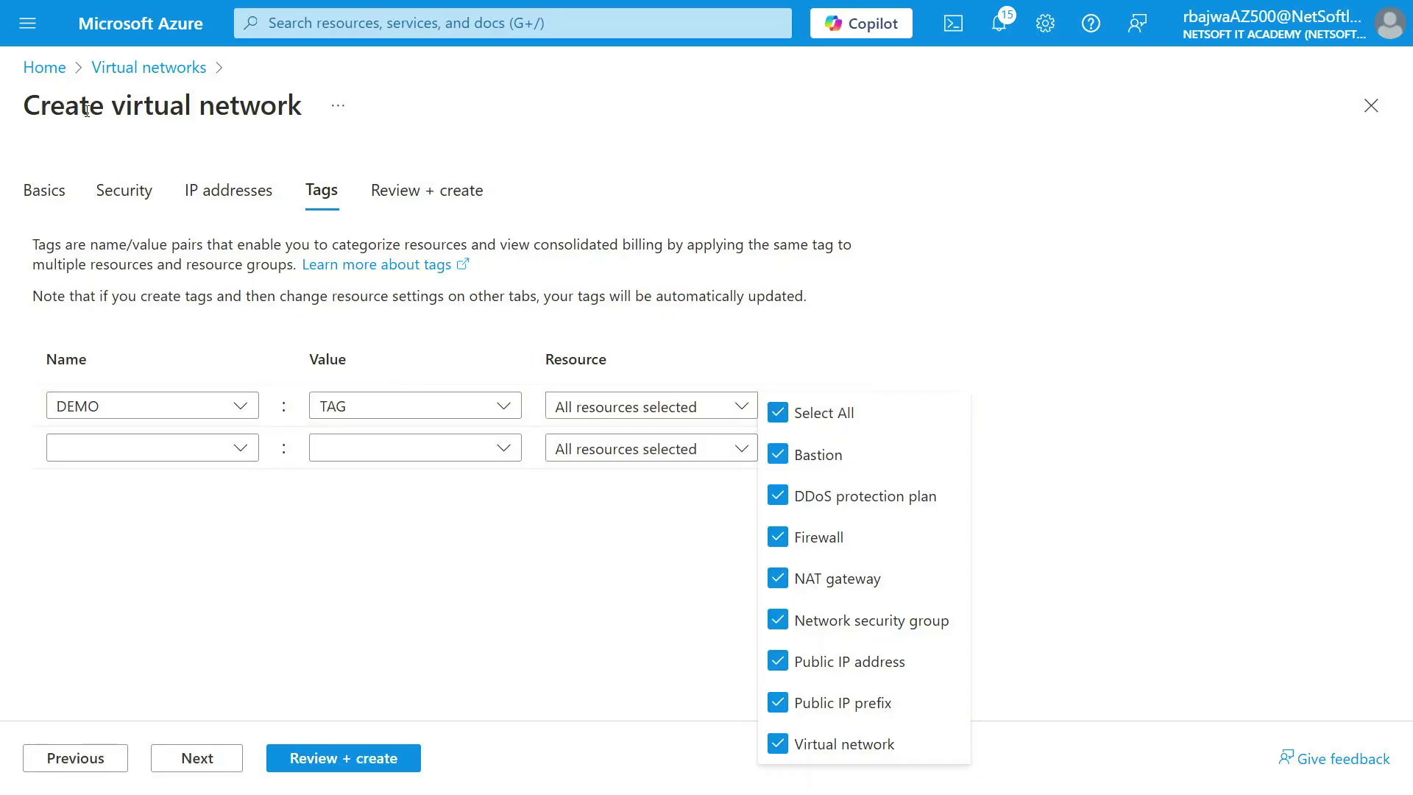
{"action": "left_click", "coordinate": [464, 648]}
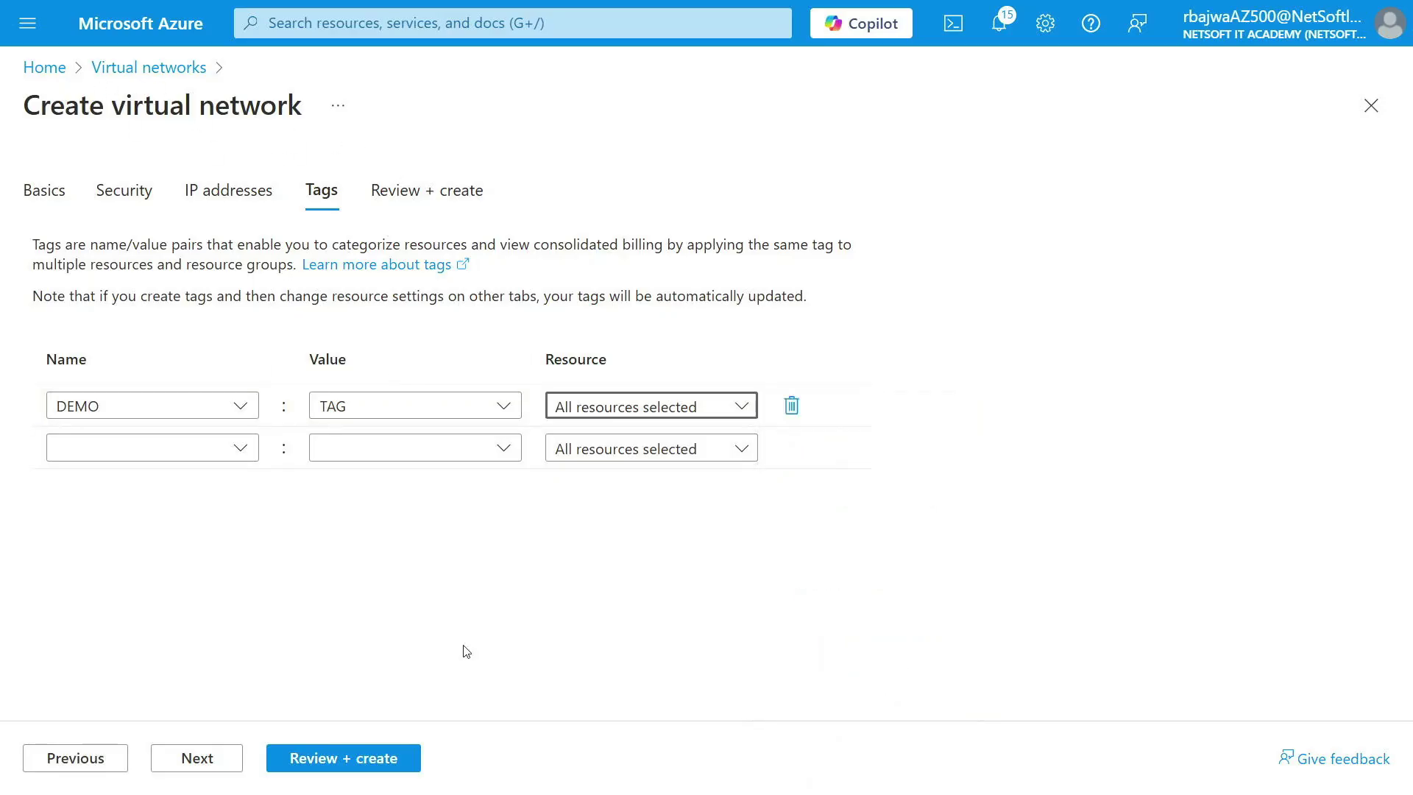
Review and create the TESTVNET virtual network, and return to the portal's home page.
{"action": "left_click", "coordinate": [196, 761]}
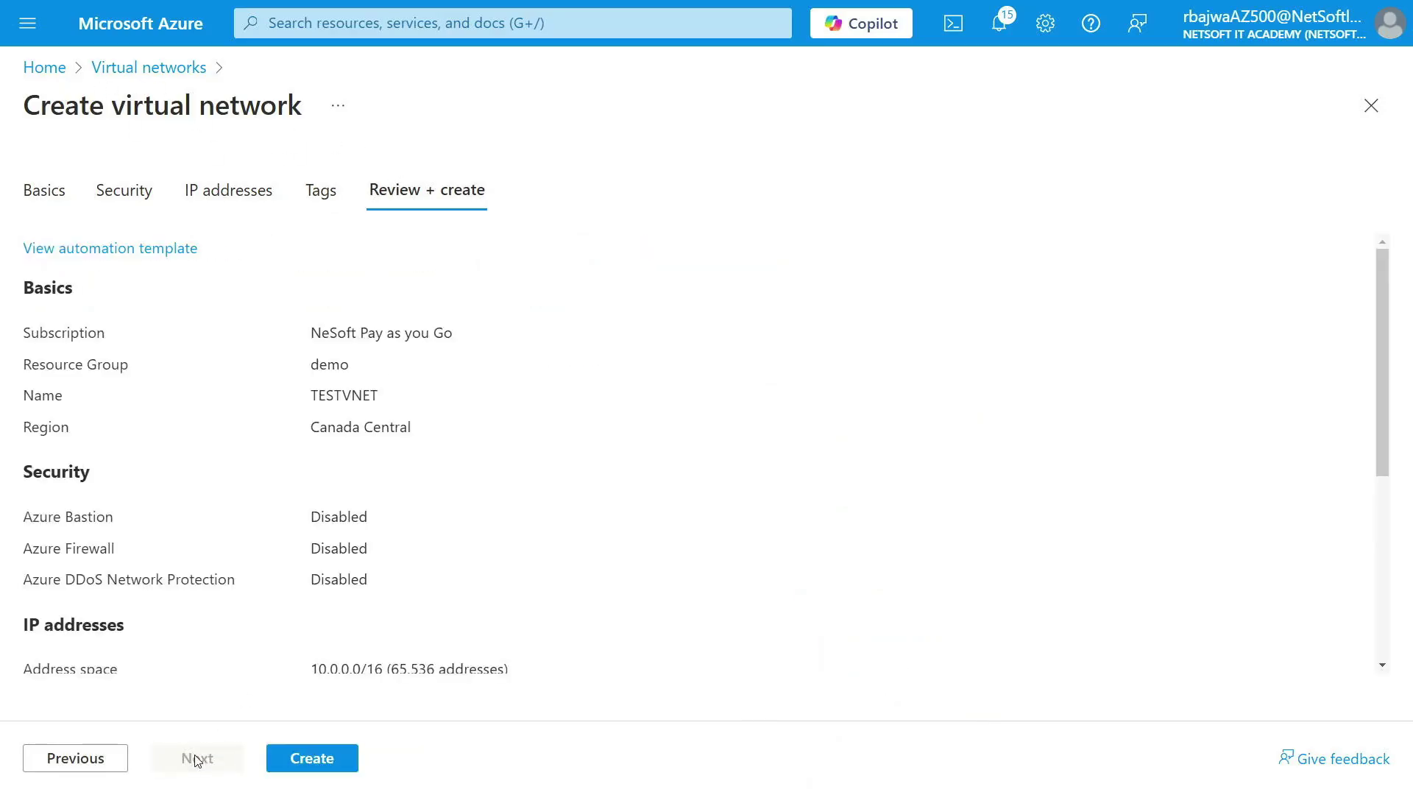
{"action": "left_click", "coordinate": [307, 762]}
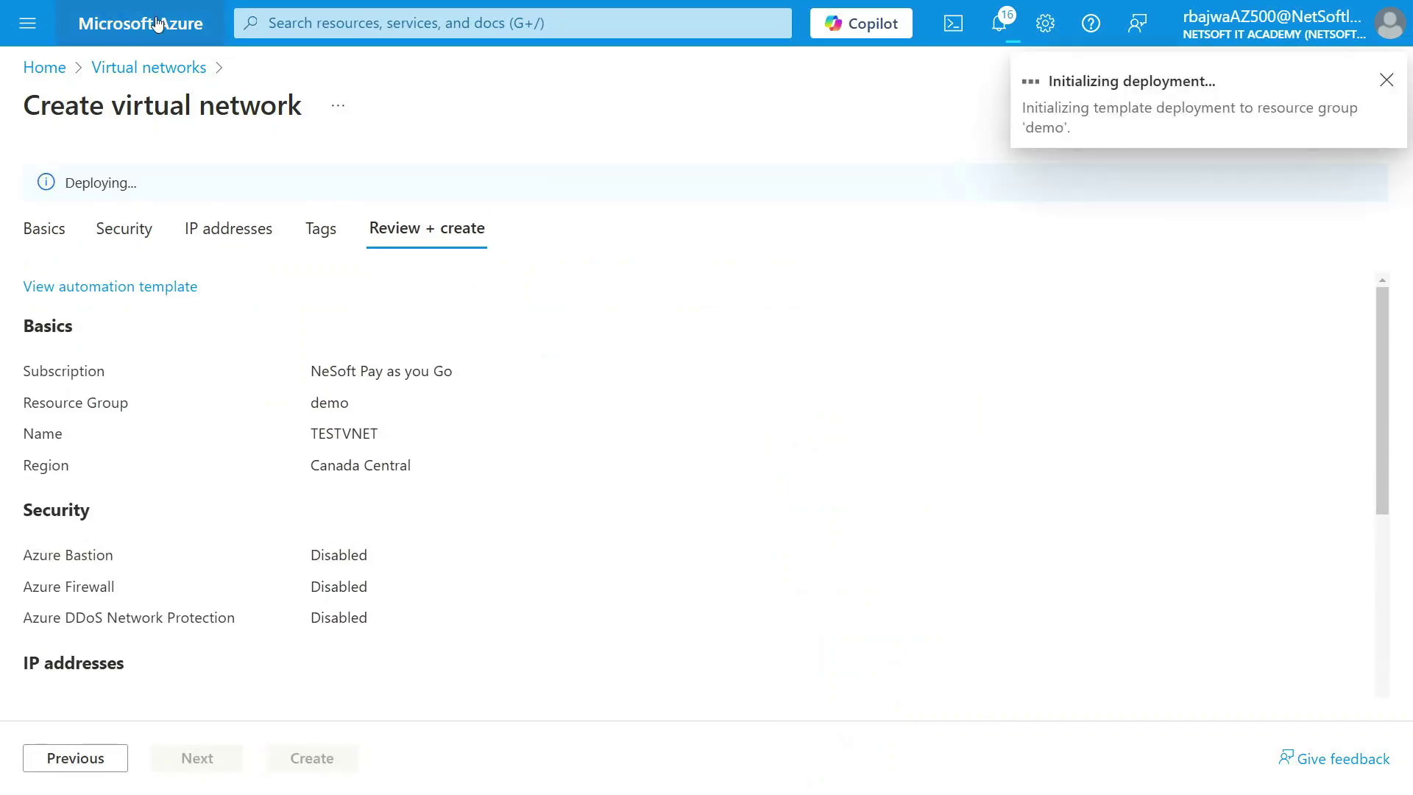
{"action": "left_click", "coordinate": [147, 37]}
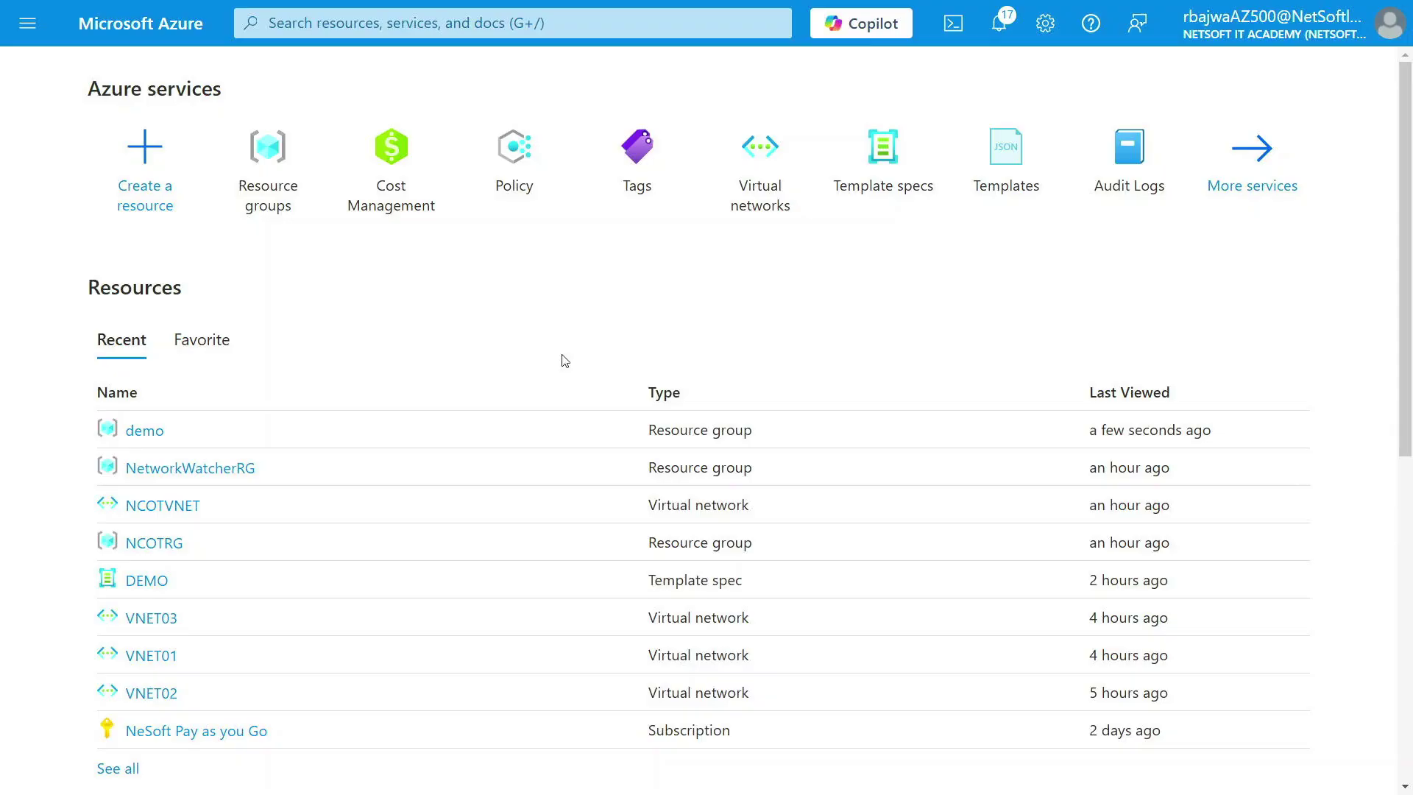
Open the demo resource group and replace its type and location filters with a DEMO tag filter equal to all values.
{"action": "left_click", "coordinate": [268, 149]}
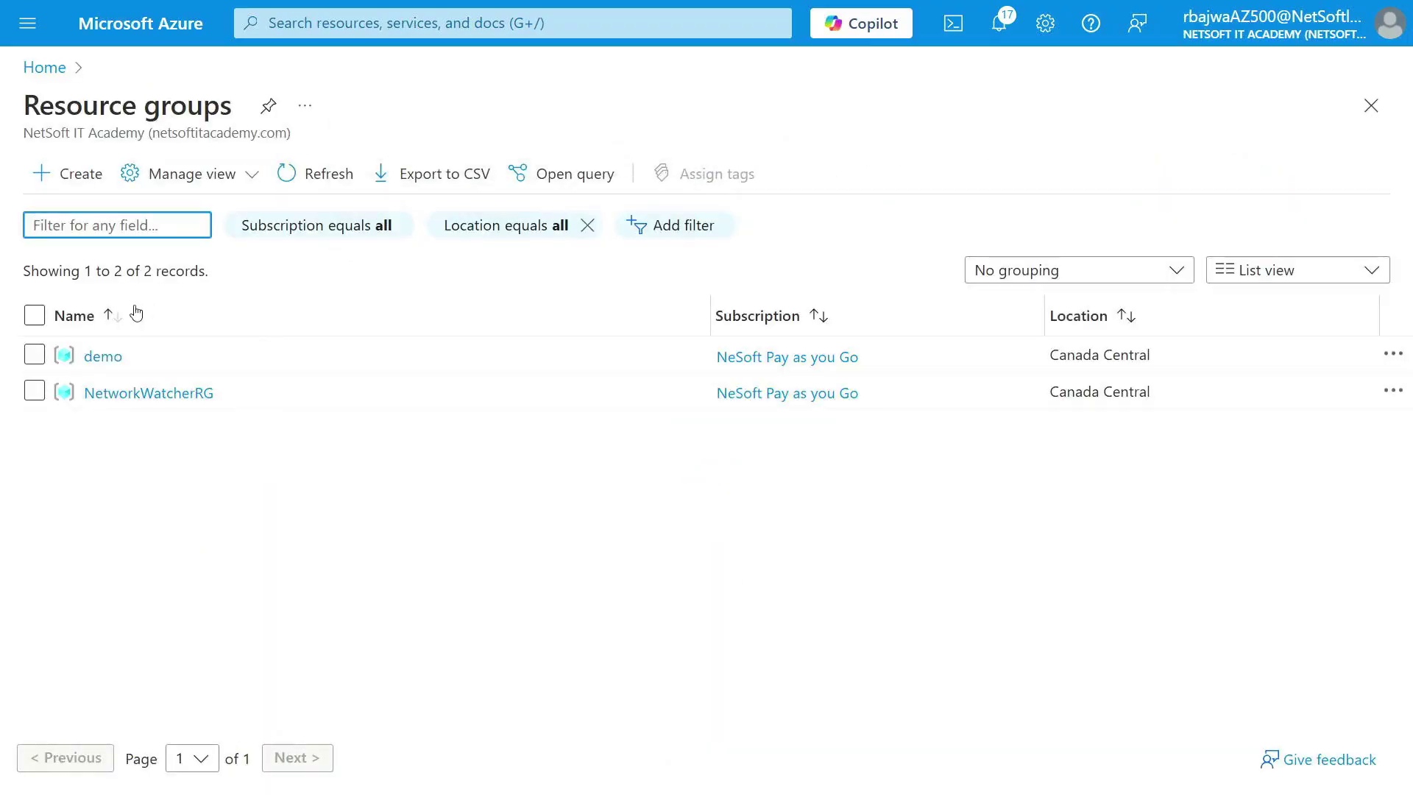
{"action": "left_click", "coordinate": [105, 356]}
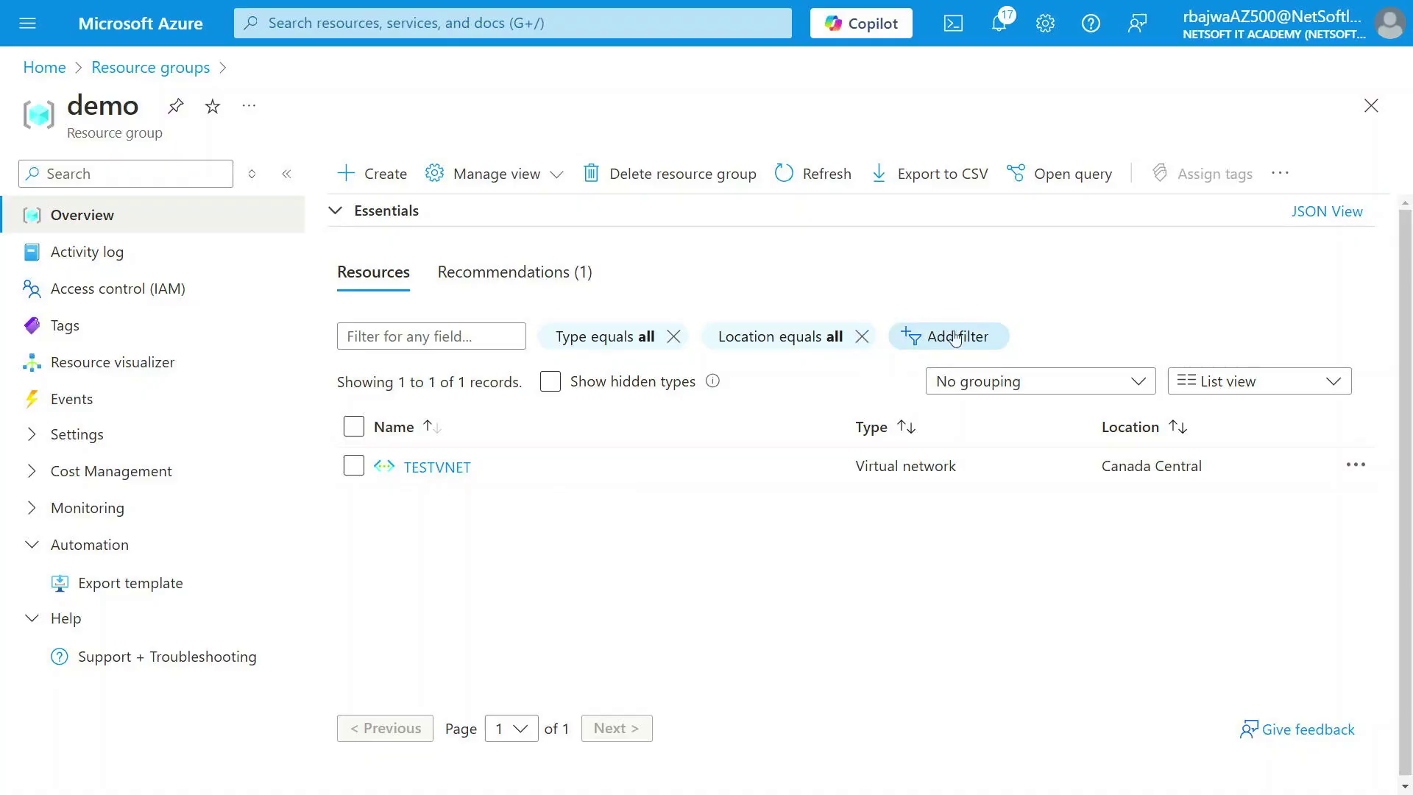
{"action": "left_click", "coordinate": [673, 338]}
{"action": "left_click", "coordinate": [700, 337]}
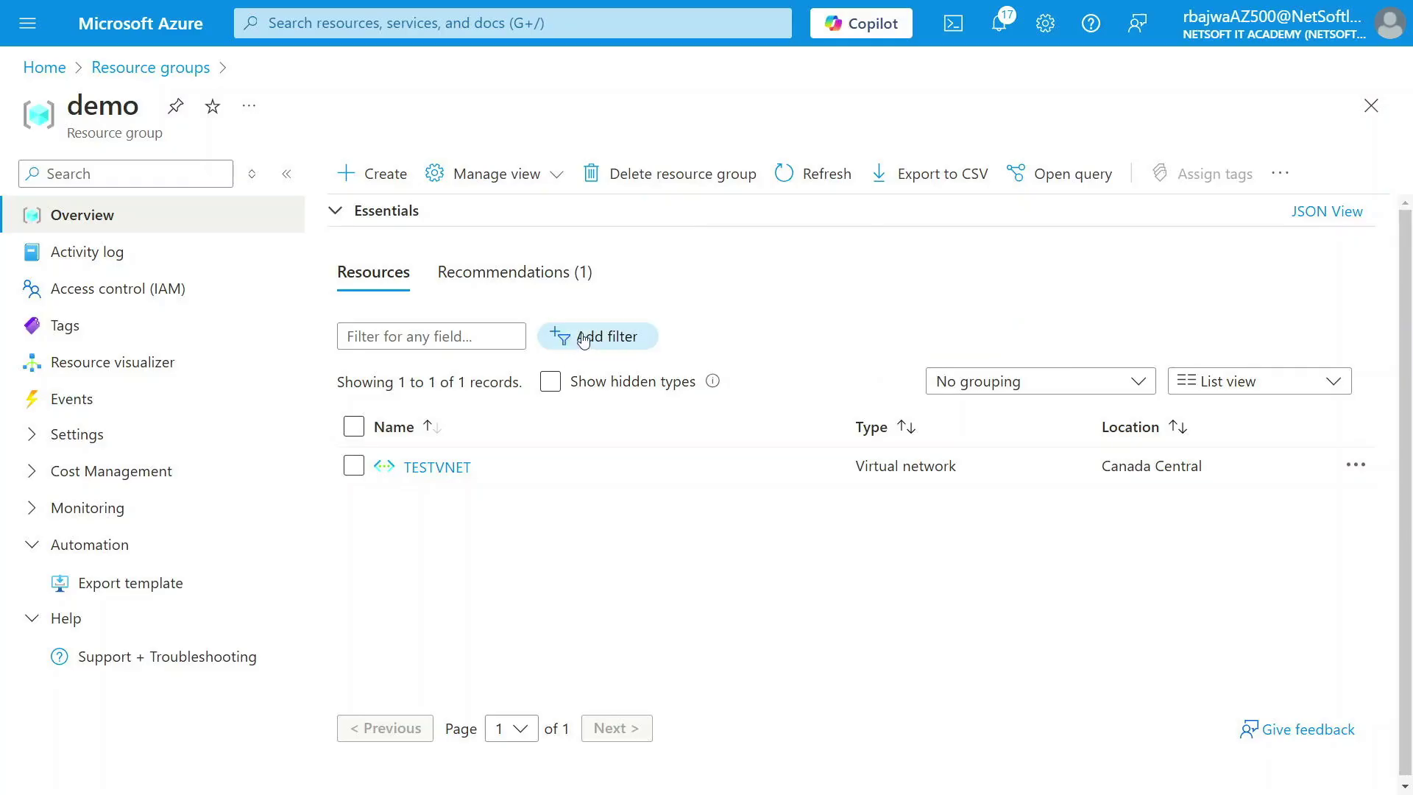
{"action": "left_click", "coordinate": [559, 338]}
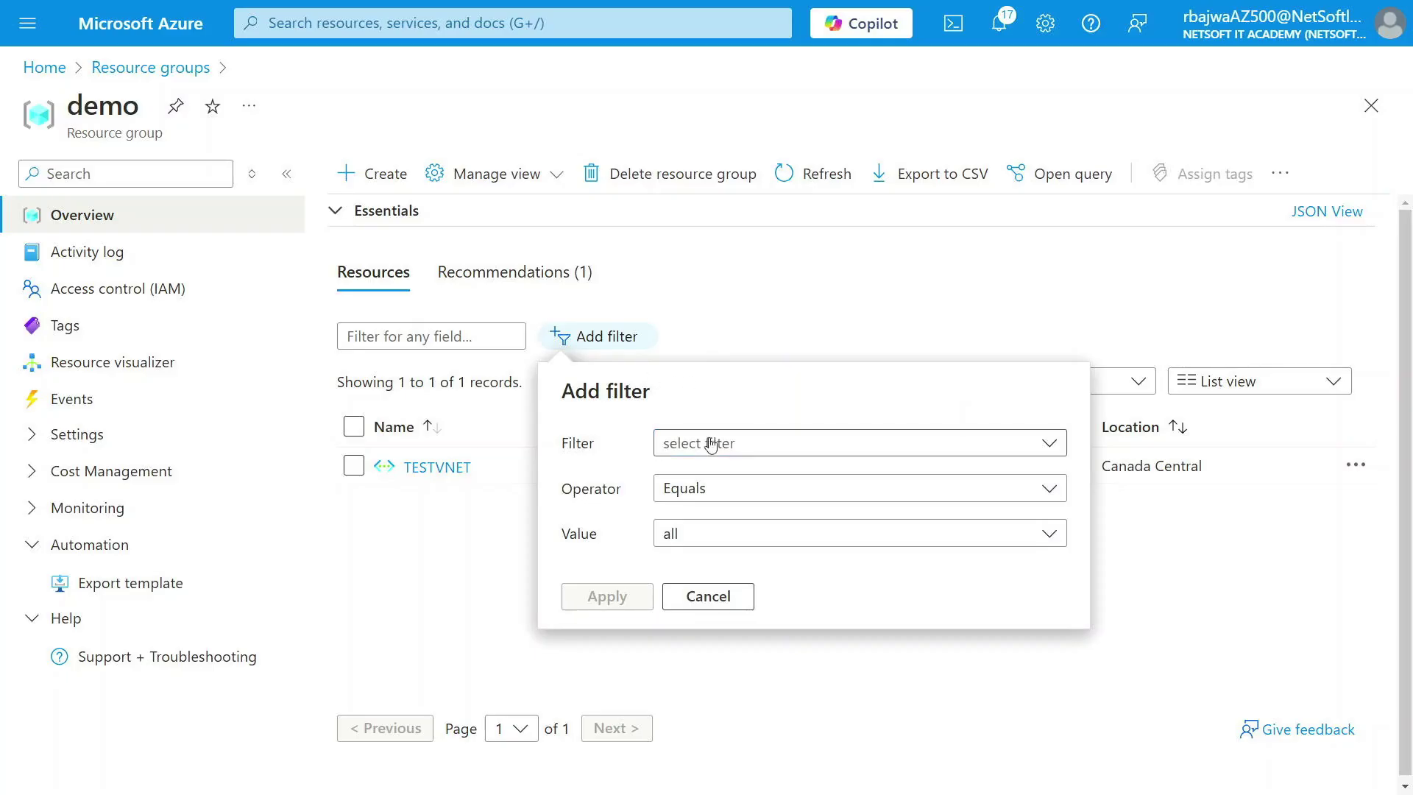
{"action": "left_click", "coordinate": [765, 449]}
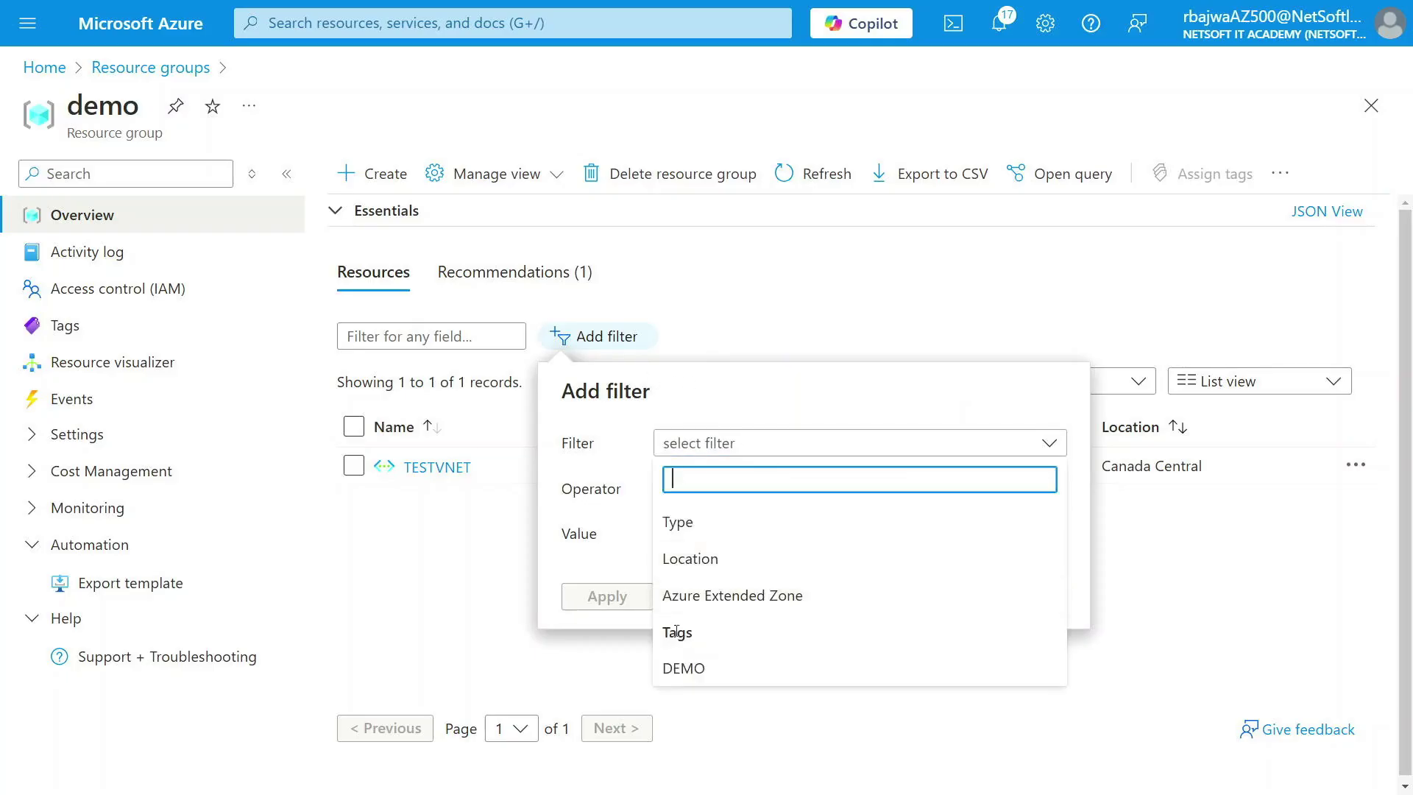
{"action": "left_click", "coordinate": [710, 670]}
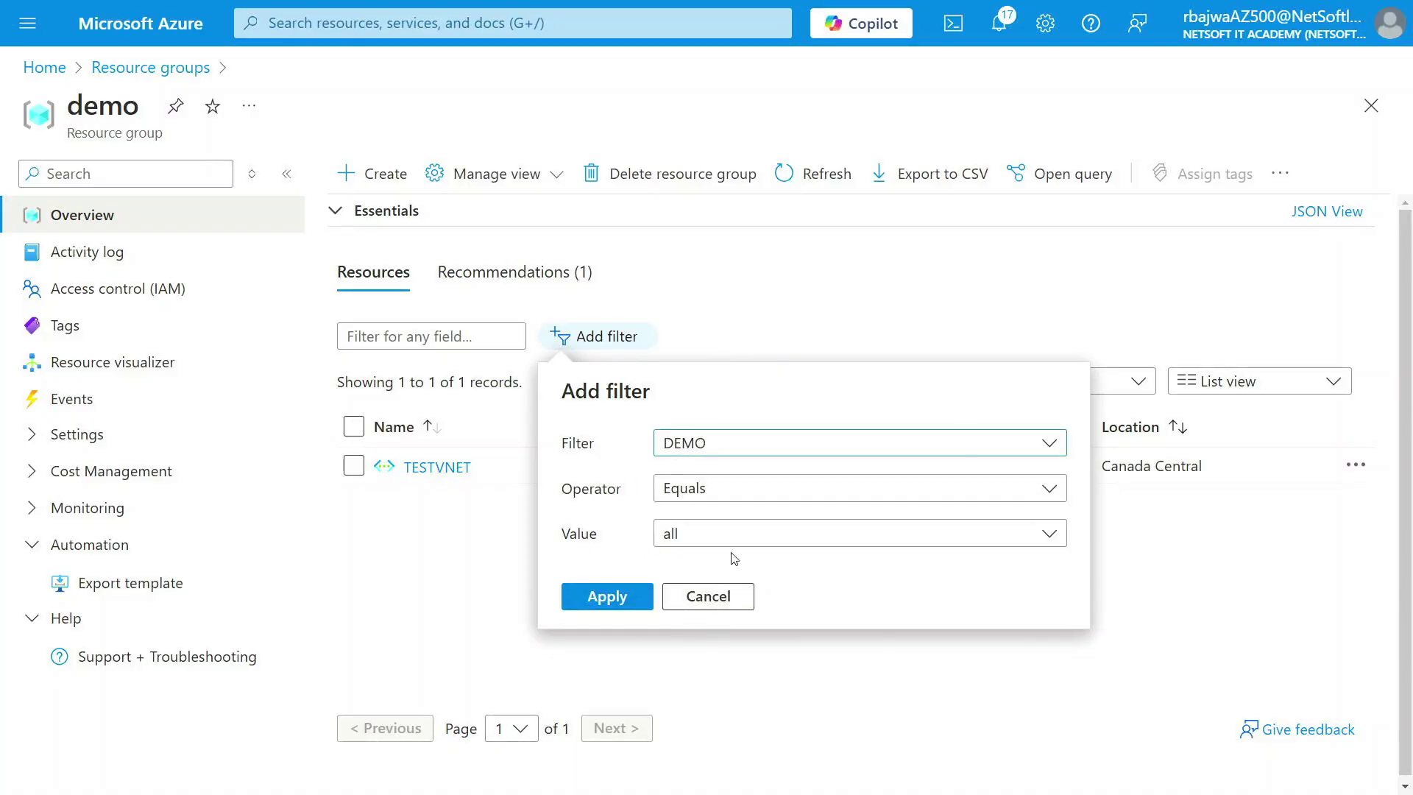
{"action": "left_click", "coordinate": [628, 595]}
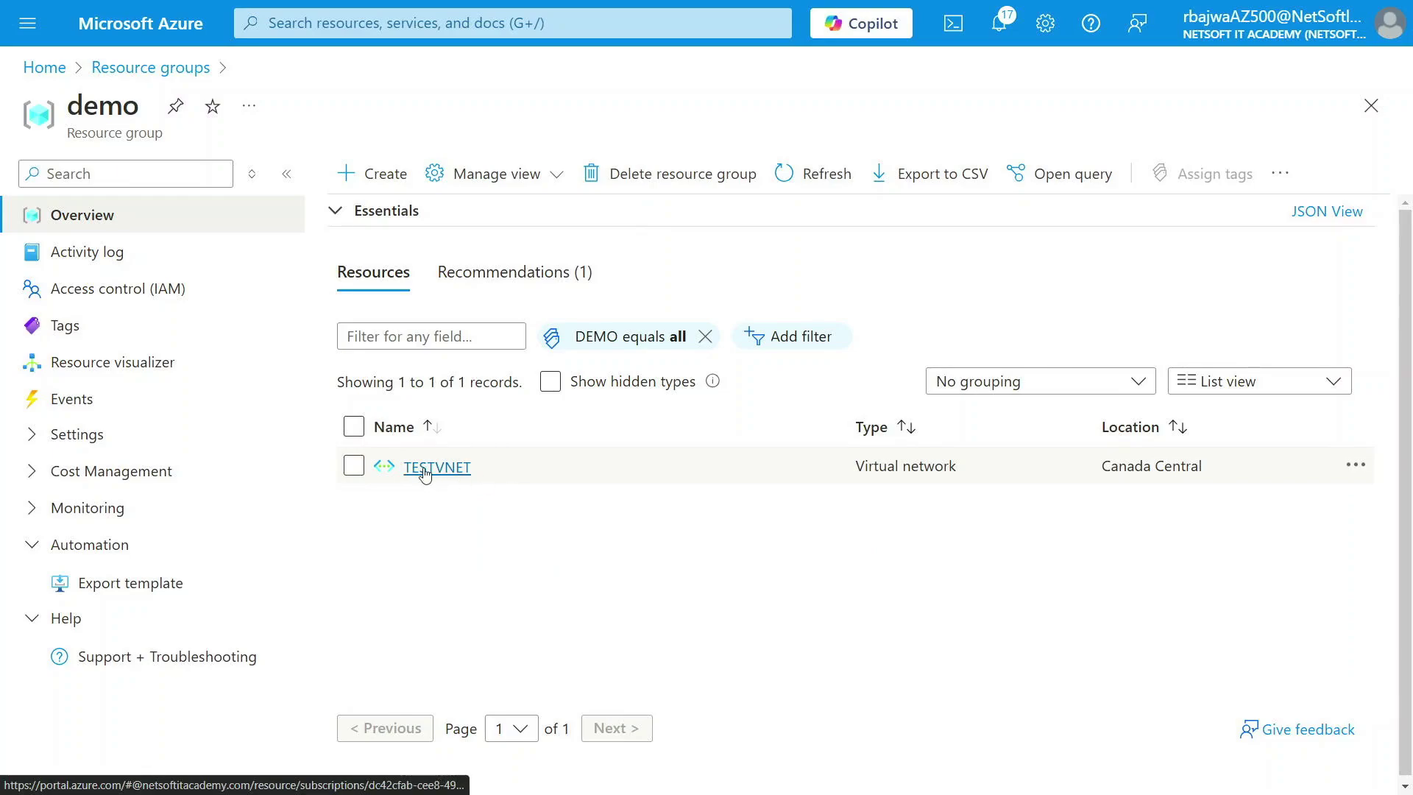
Open the Tags service, list the resources tagged DEMO : TAG, and return to the portal's home page.
{"action": "left_click", "coordinate": [145, 28]}
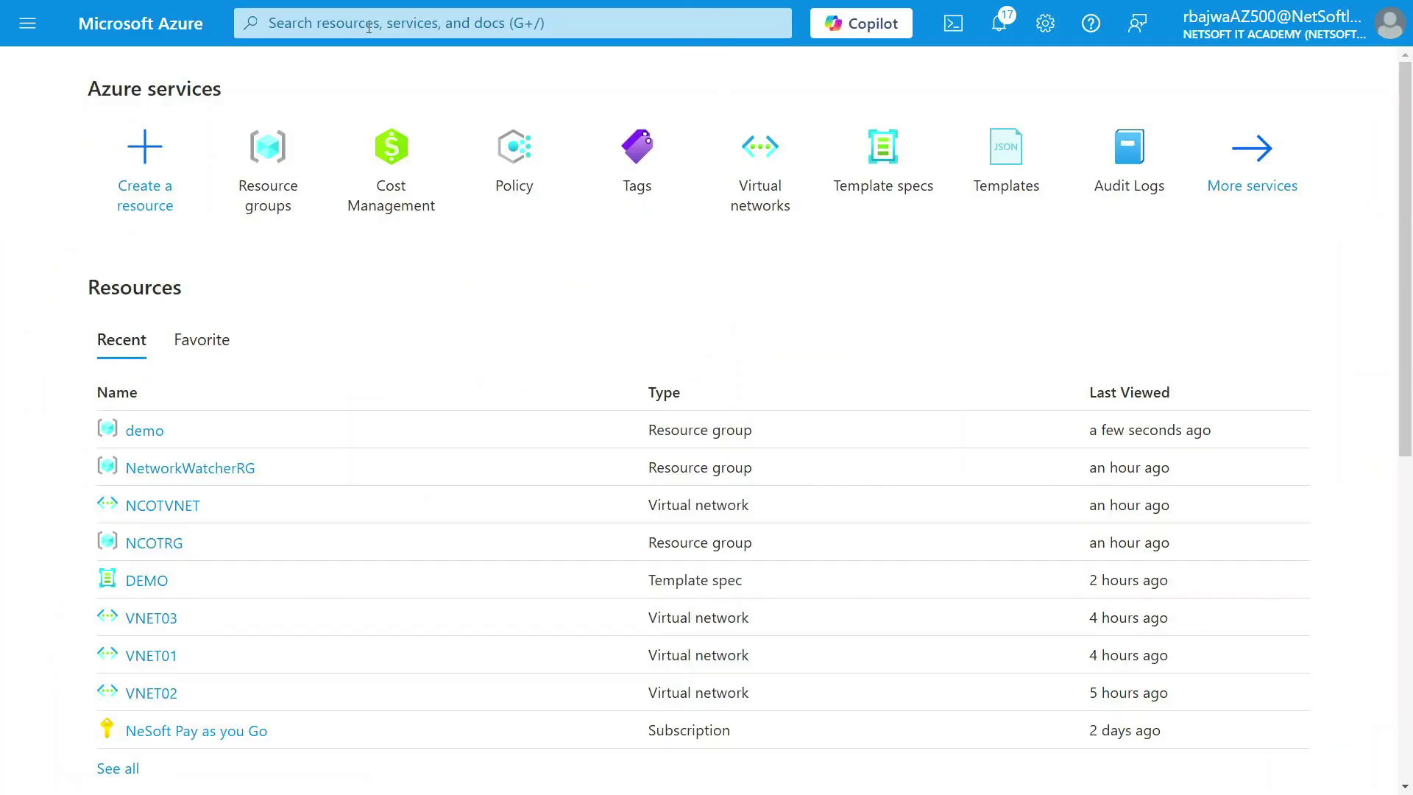
{"action": "left_click", "coordinate": [369, 26]}
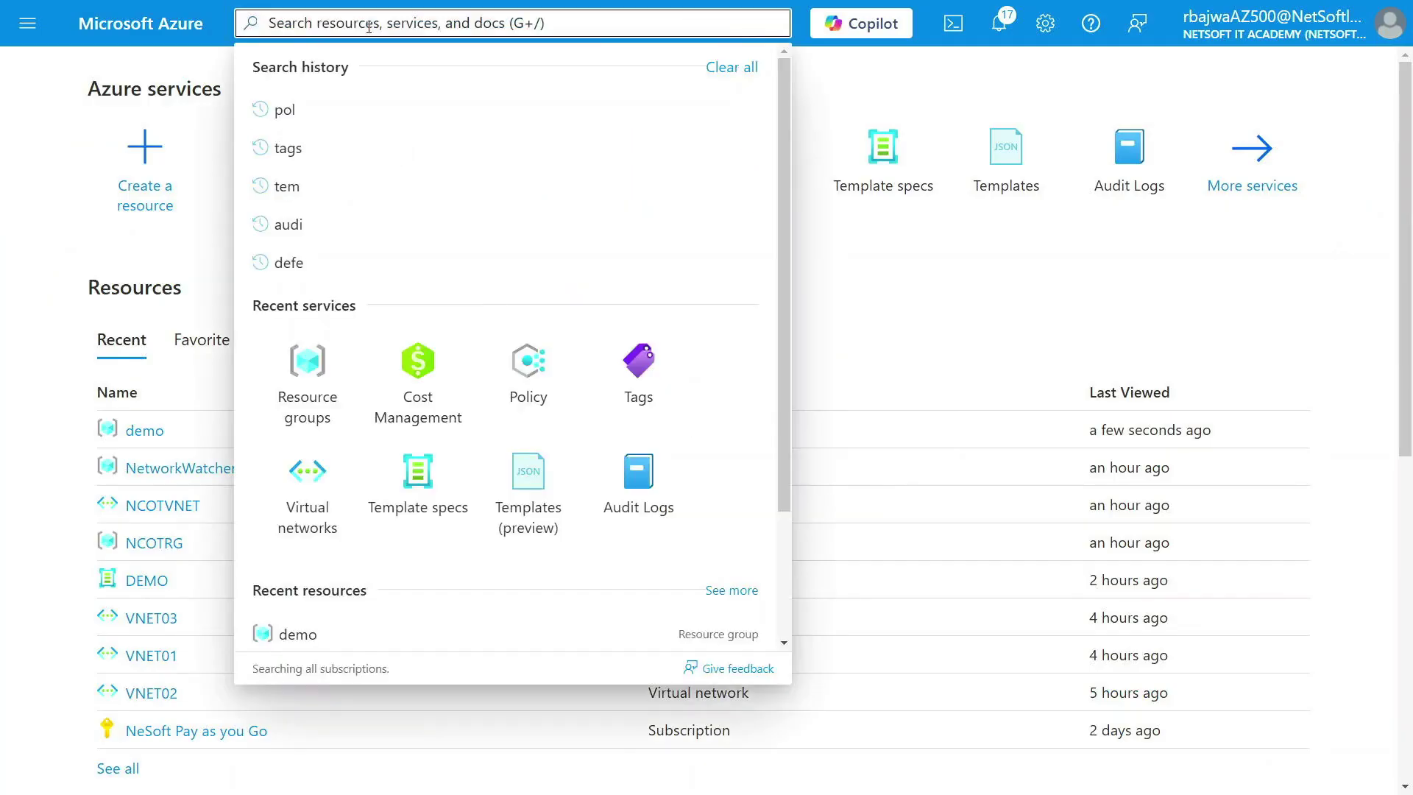
{"action": "type", "text": "tags"}
{"action": "left_click", "coordinate": [293, 175]}
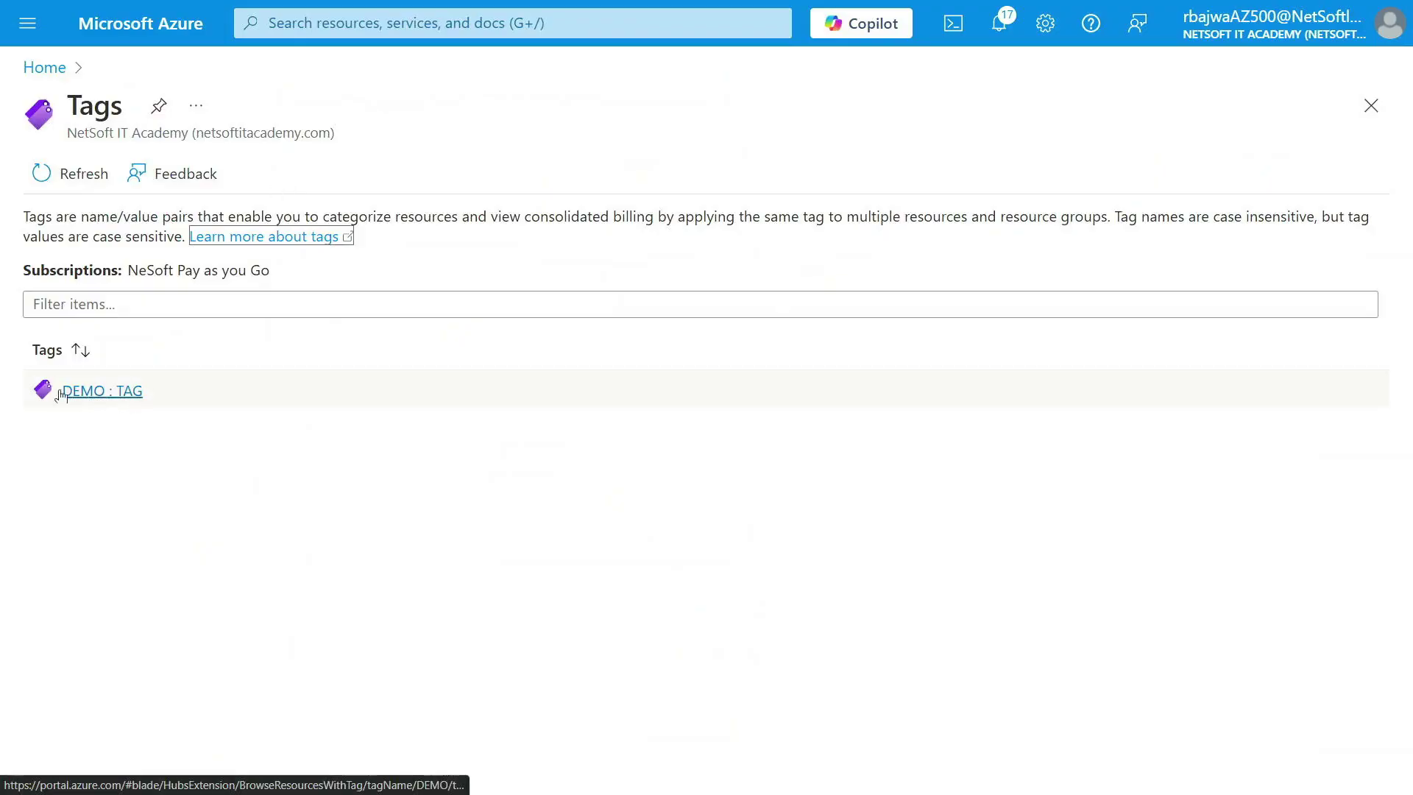
{"action": "left_click", "coordinate": [87, 398]}
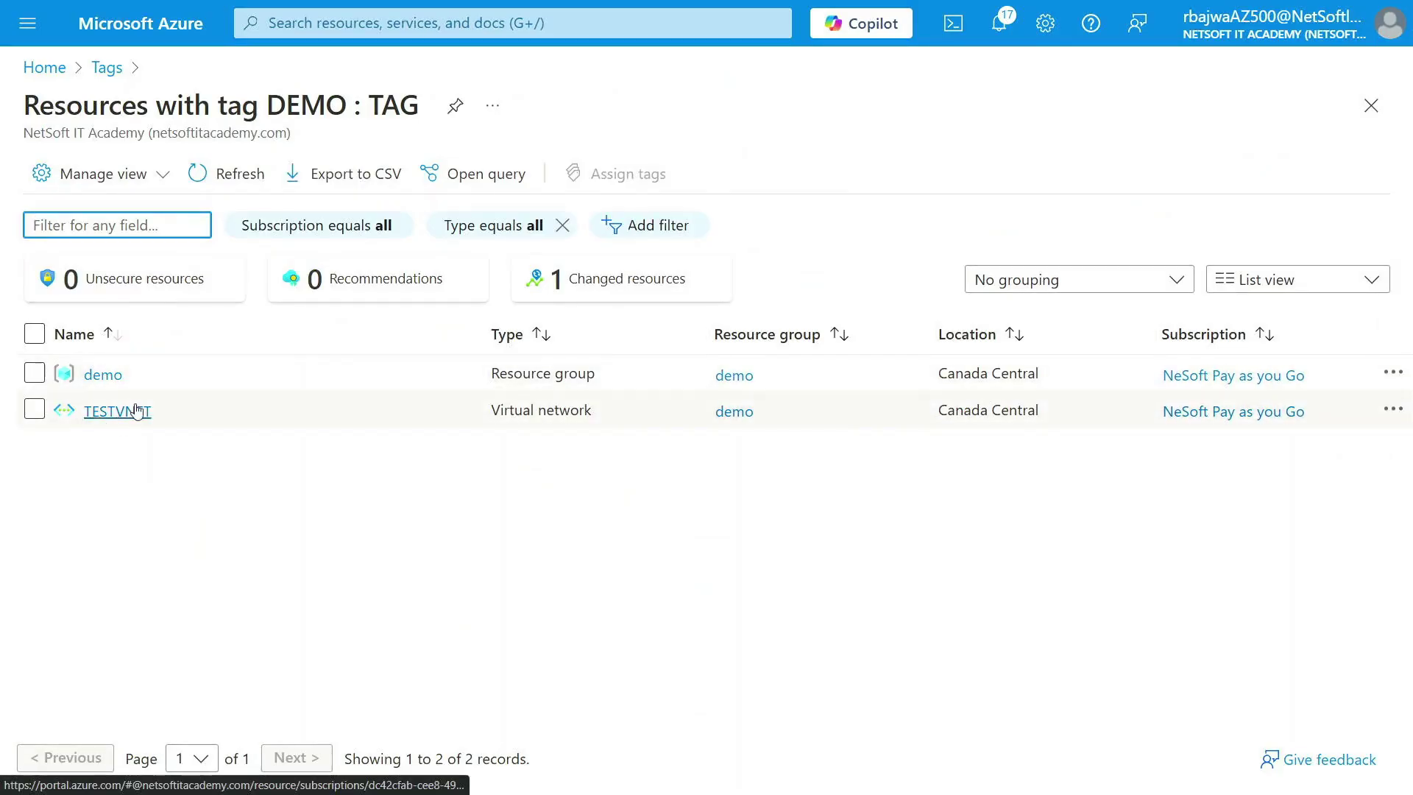
{"action": "left_click", "coordinate": [190, 37]}
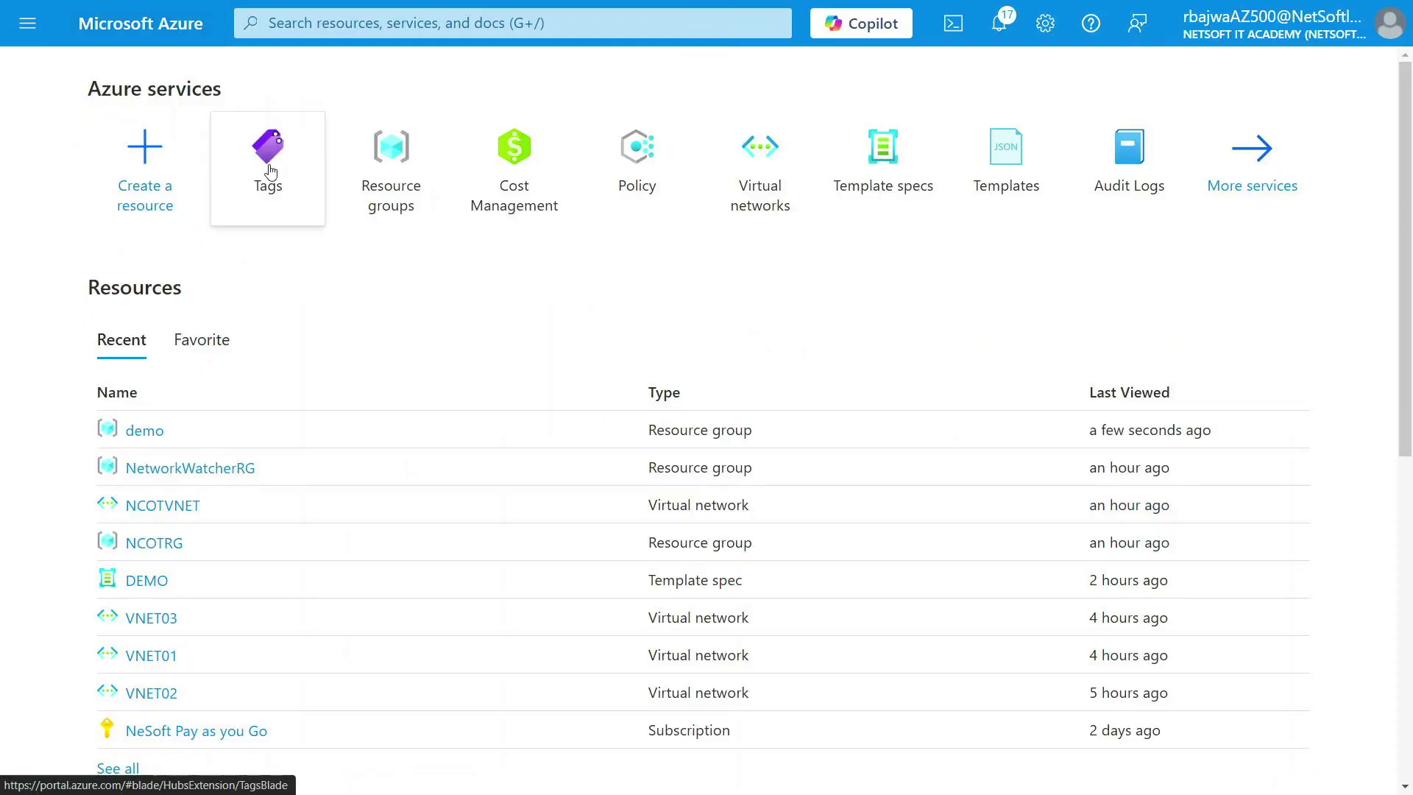
Find the built-in policy definition "Add a tag to resources" by searching for tags, and start assigning it.
{"action": "mouse_move", "coordinate": [277, 202]}
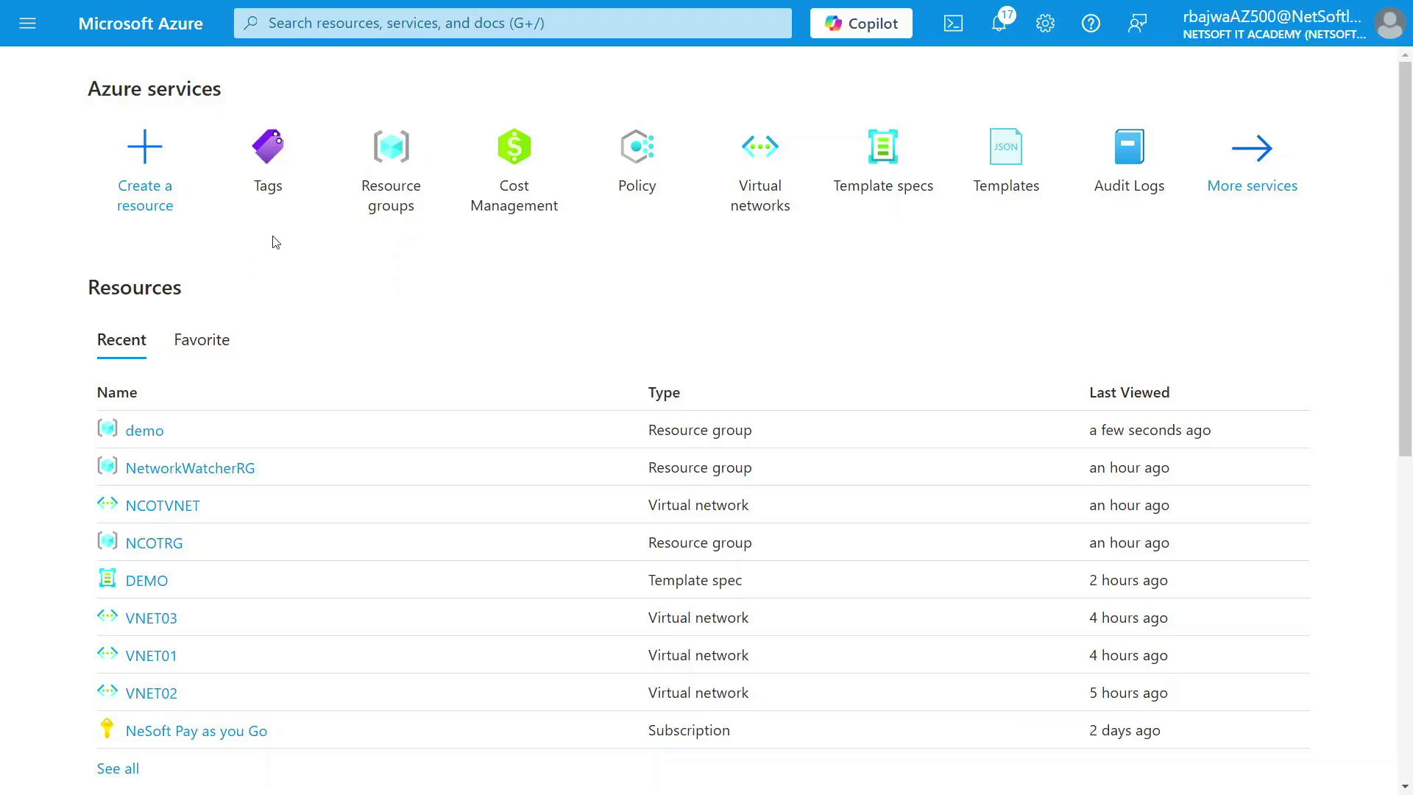
{"action": "left_click", "coordinate": [374, 23]}
{"action": "left_click", "coordinate": [639, 367]}
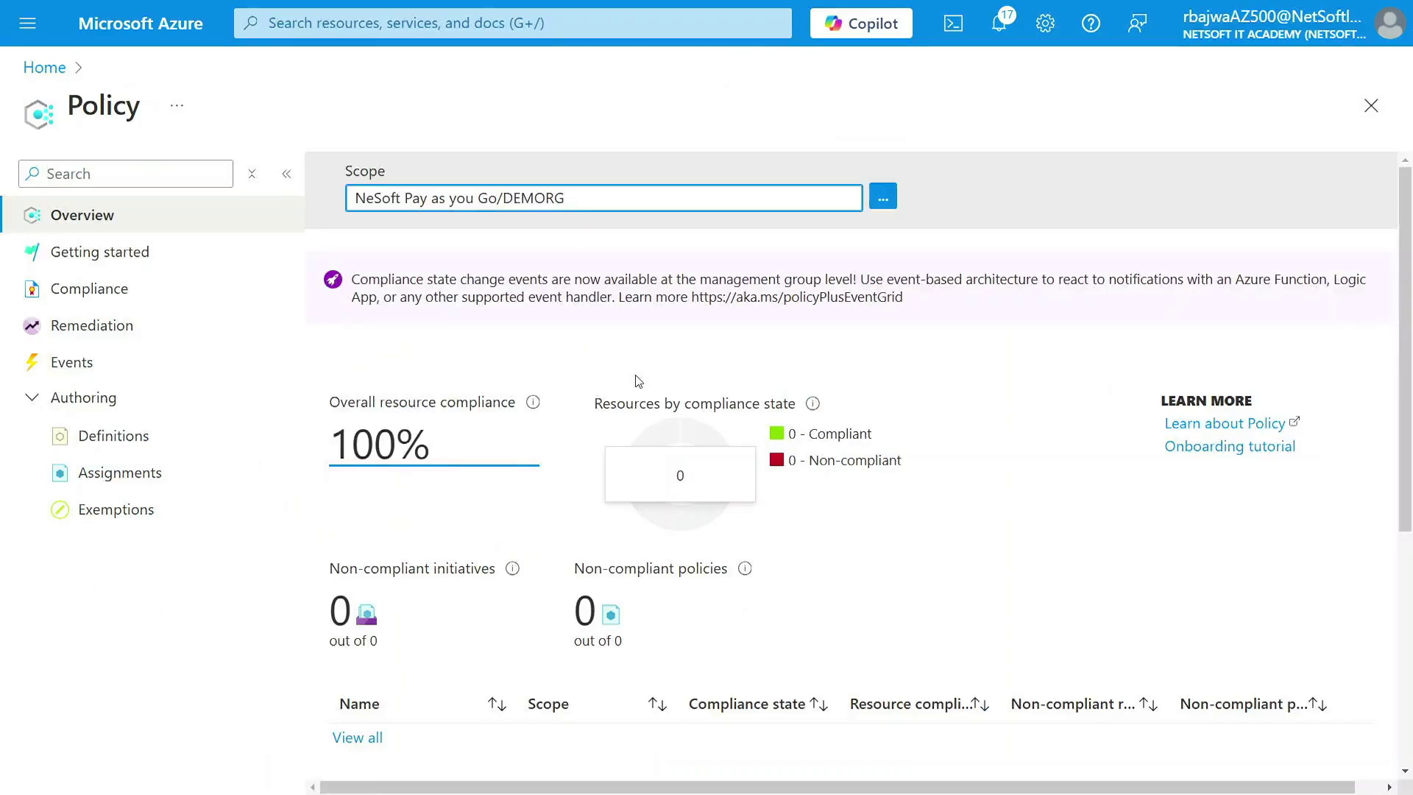
{"action": "left_click", "coordinate": [90, 436]}
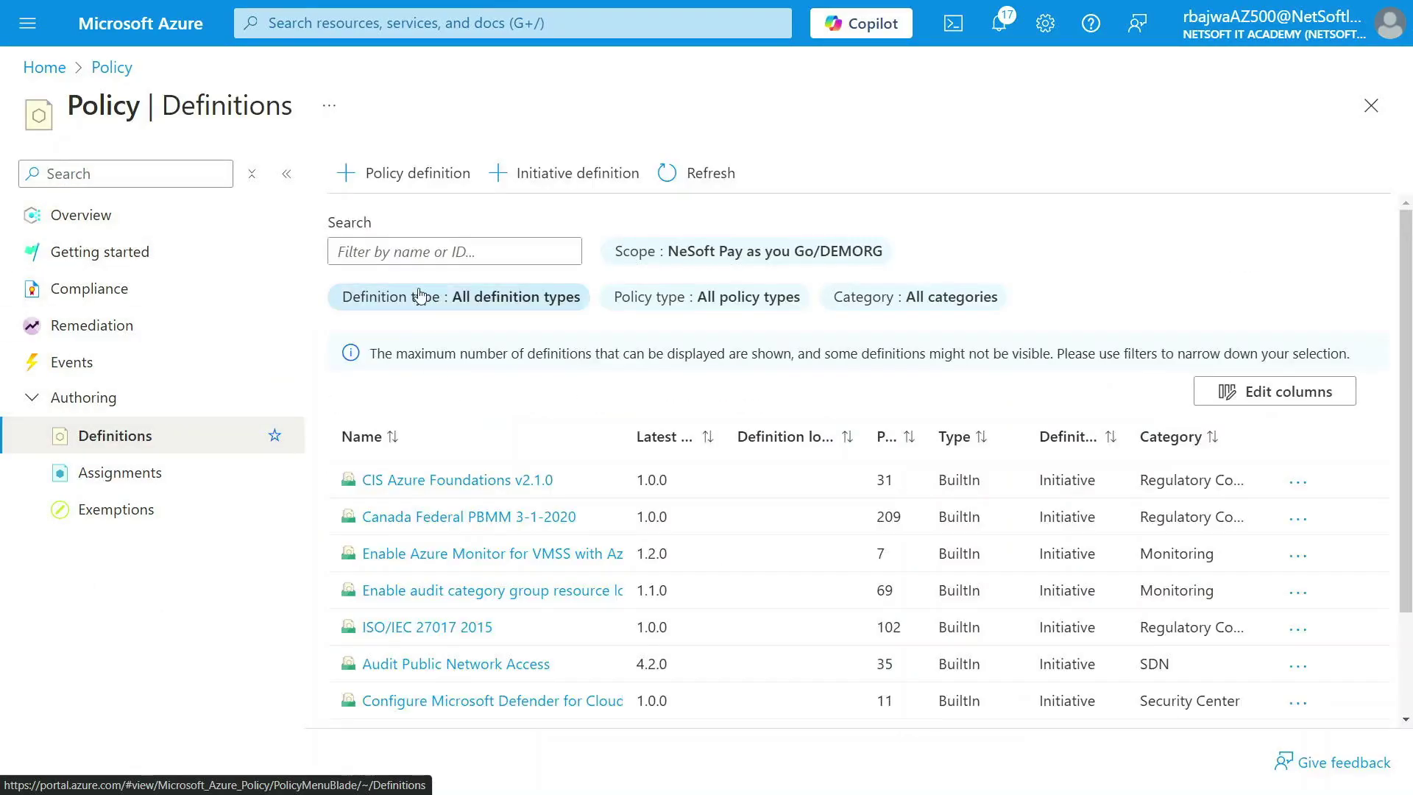
{"action": "left_click", "coordinate": [440, 250]}
{"action": "type", "text": "tags"}
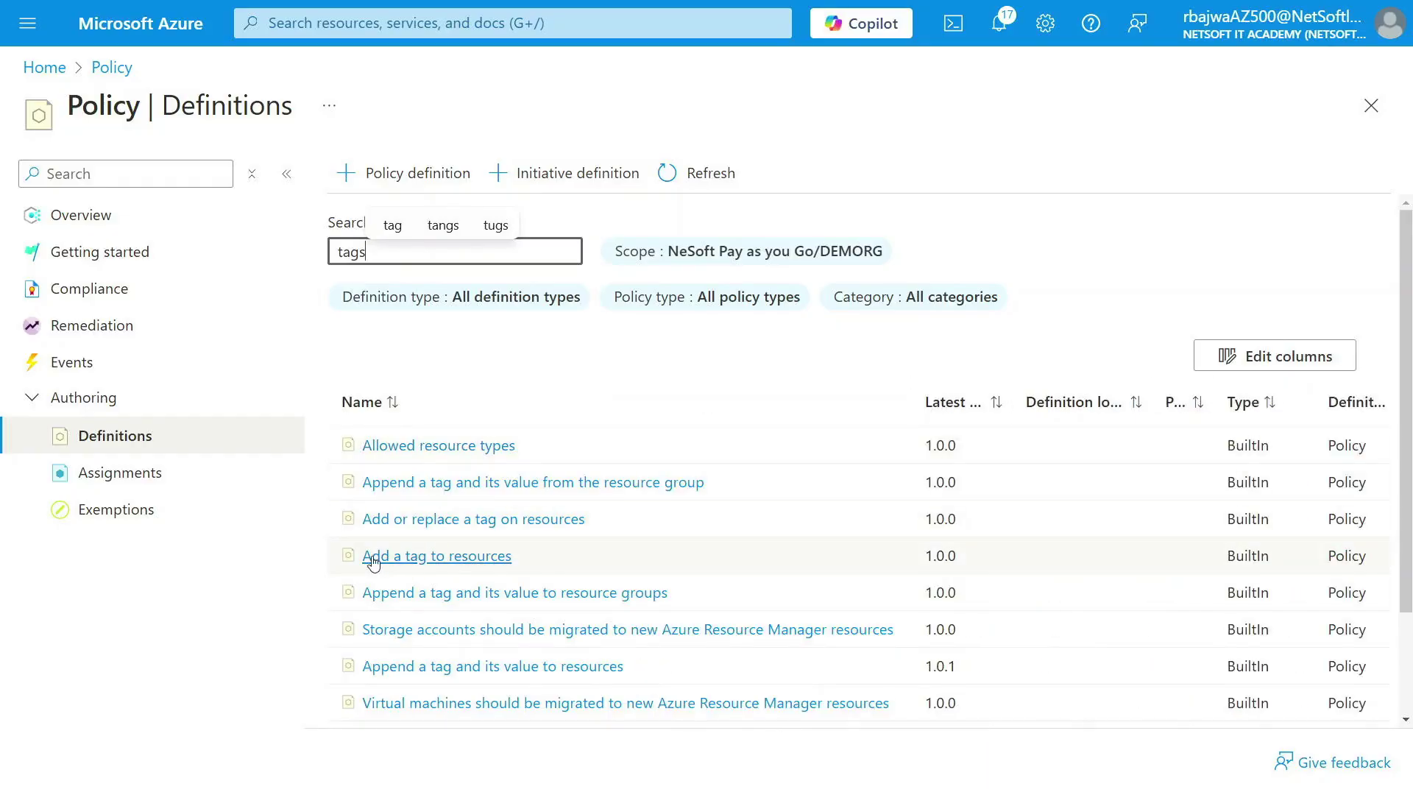
{"action": "left_click", "coordinate": [454, 564]}
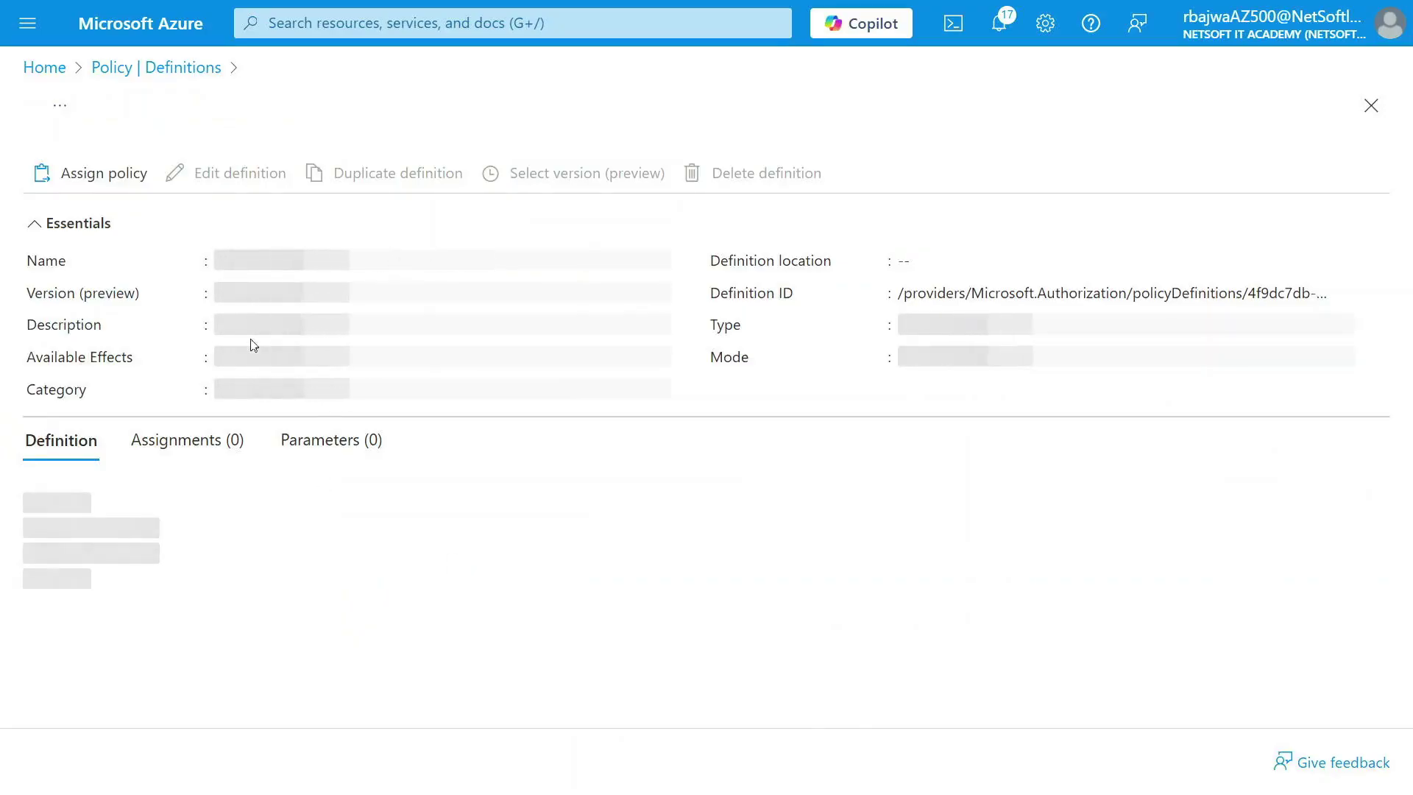
{"action": "left_click", "coordinate": [89, 180]}
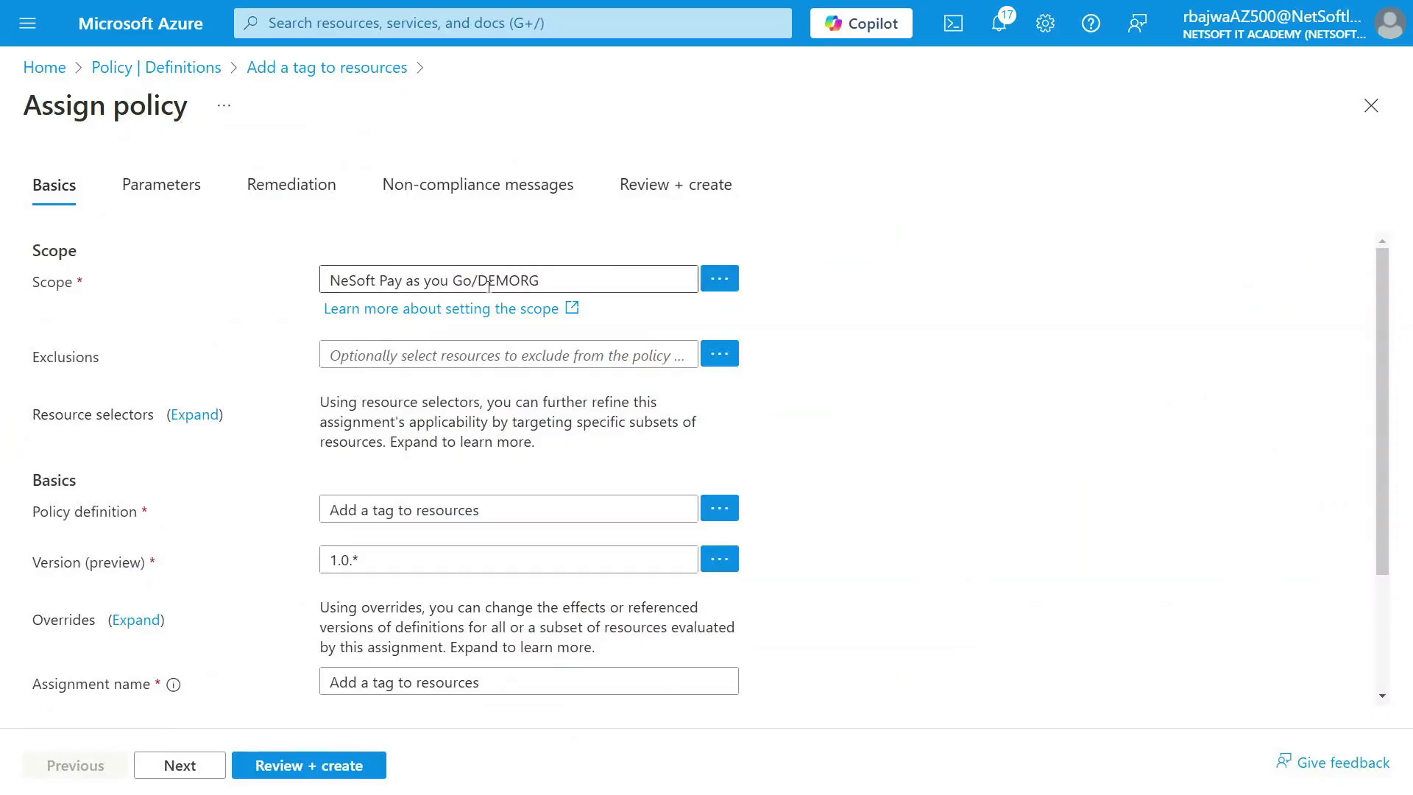
Keep the DEMORG scope and basic settings, and enter HR as the tag name and DEPT01 as its value.
{"action": "scroll", "coordinate": [466, 518], "scroll_direction": "down", "scroll_amount": 3}
{"action": "scroll", "coordinate": [258, 368], "scroll_direction": "up", "scroll_amount": 3}
{"action": "left_click", "coordinate": [171, 754]}
{"action": "left_click", "coordinate": [382, 323]}
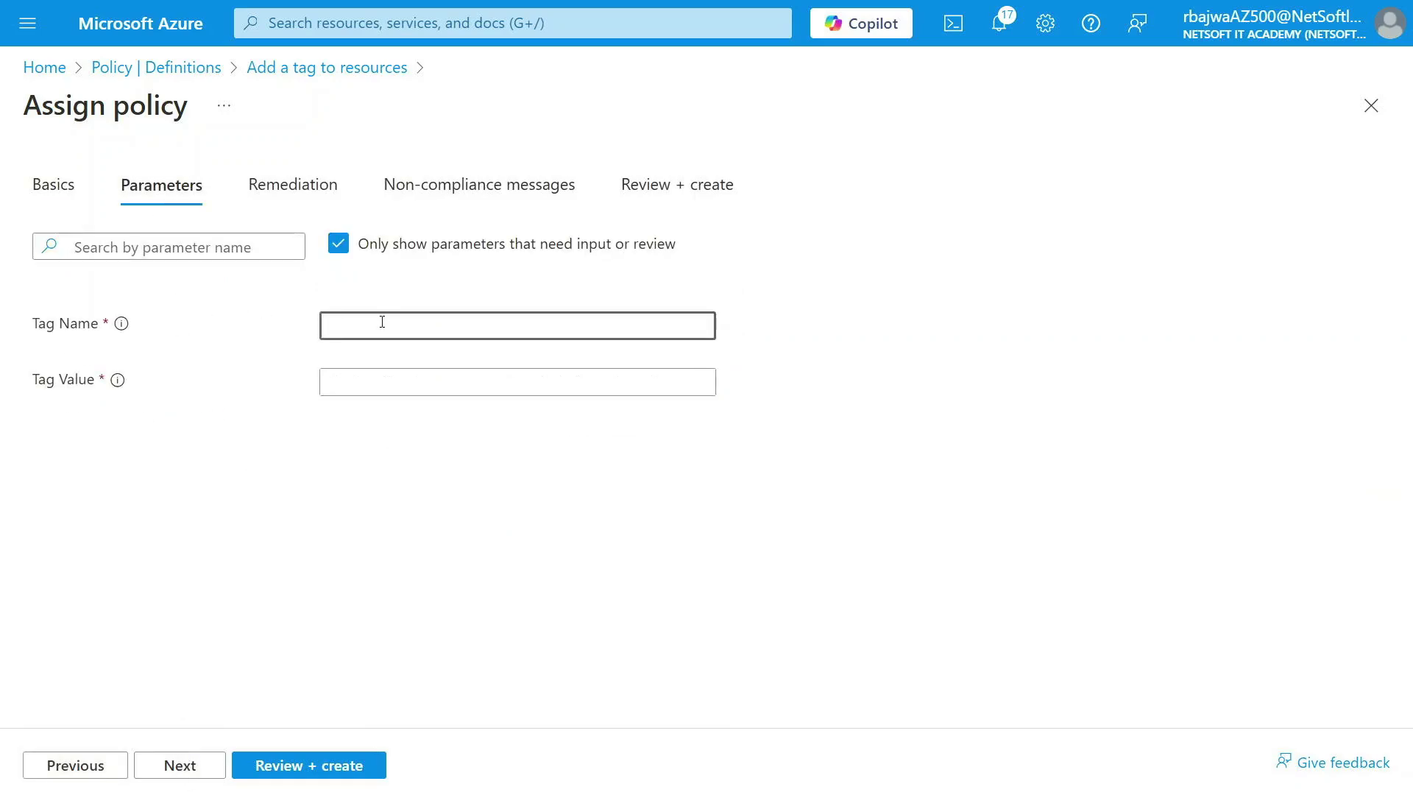
{"action": "type", "text": "HR"}
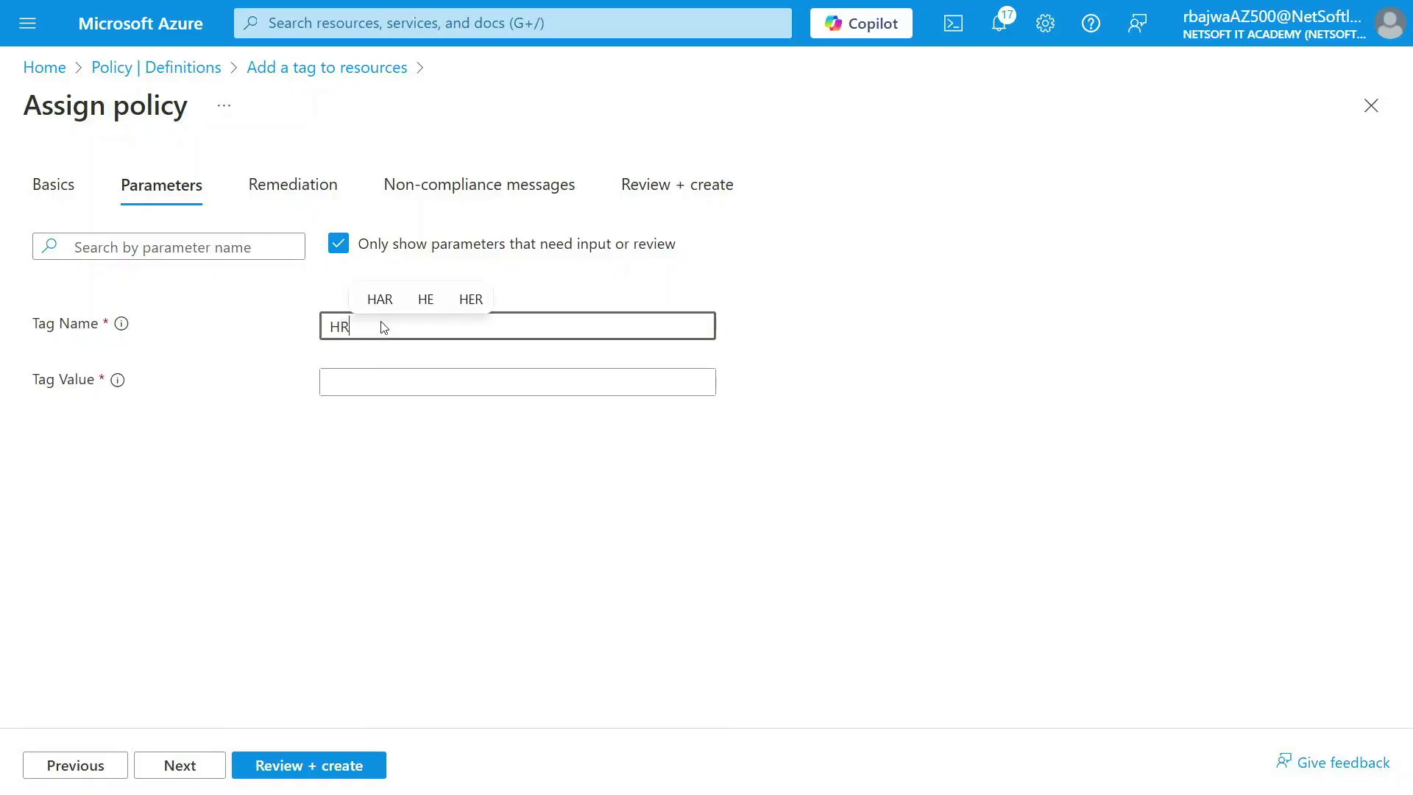
{"action": "left_click", "coordinate": [348, 381]}
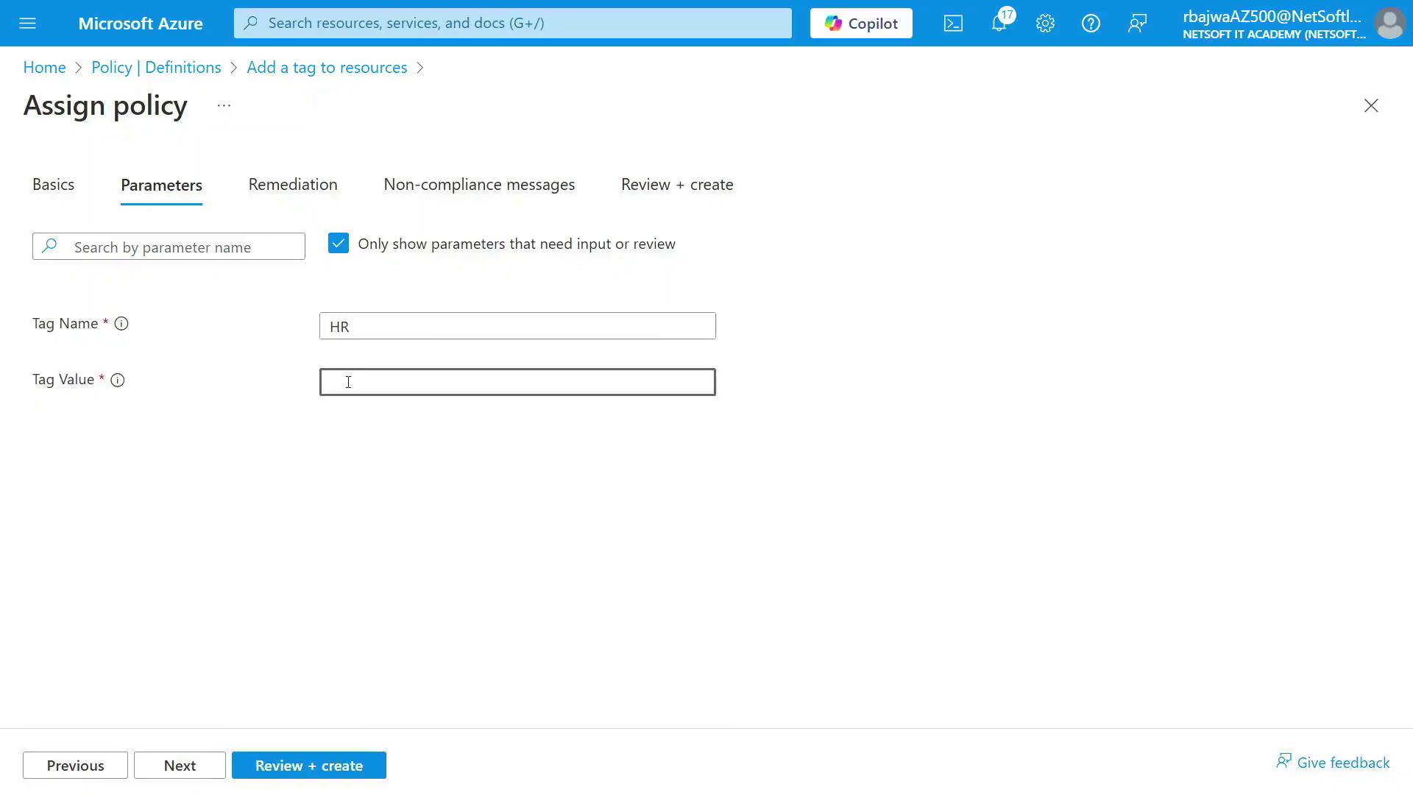
{"action": "type", "text": "DEPT"}
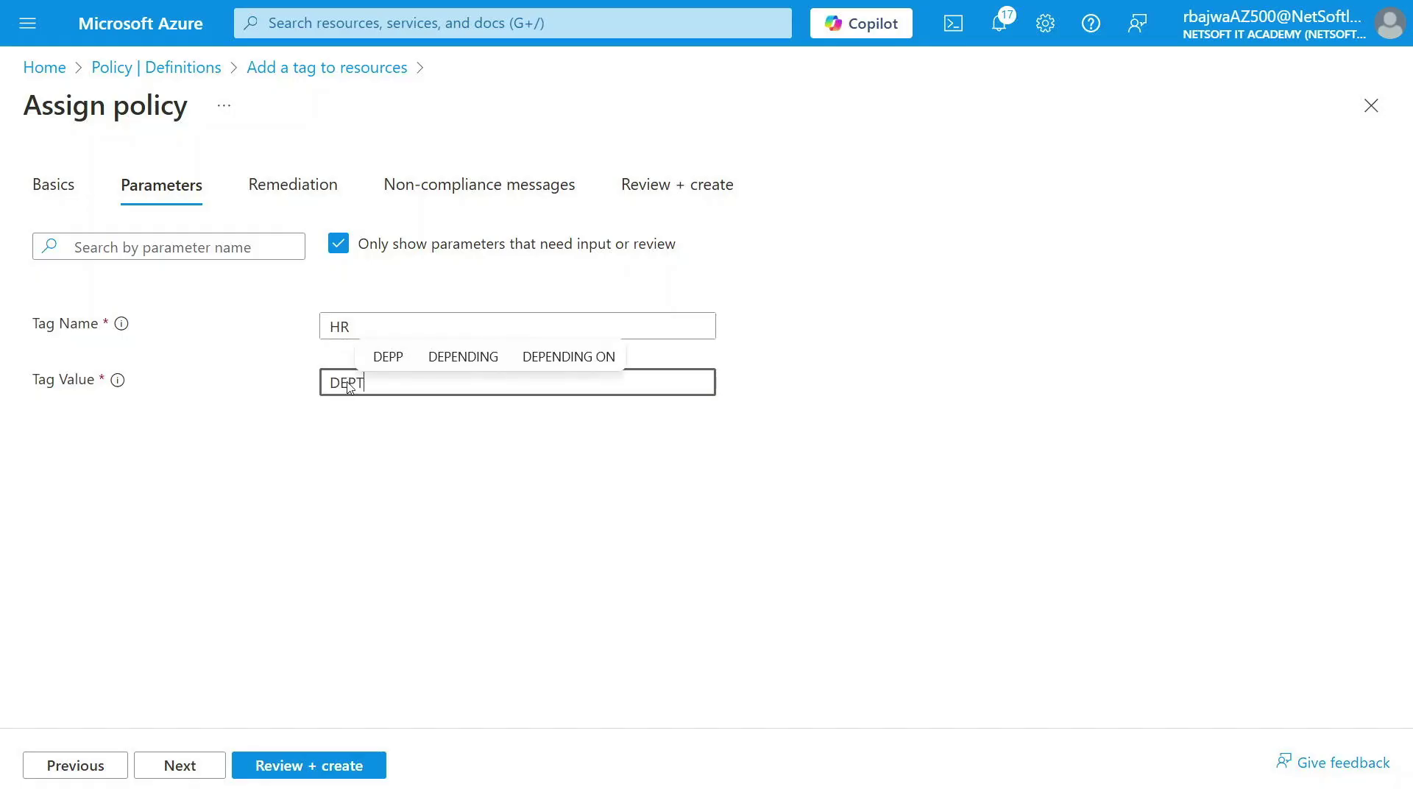
{"action": "type", "text": "01"}
Try to create the policy assignment for the DEMORG resource group, and review the resulting notification.
{"action": "left_click", "coordinate": [179, 768]}
{"action": "left_click", "coordinate": [181, 771]}
{"action": "left_click", "coordinate": [181, 771]}
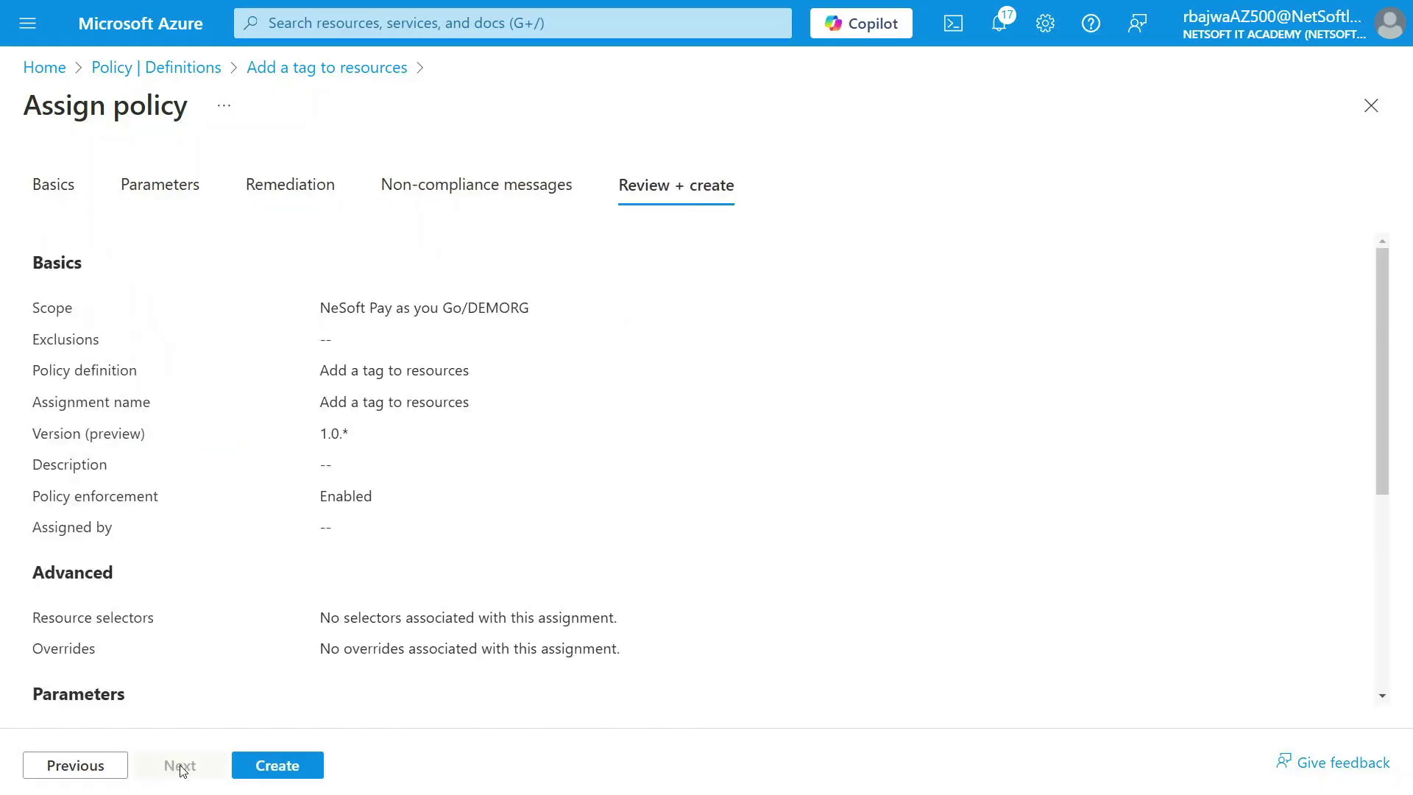
{"action": "left_click", "coordinate": [256, 767]}
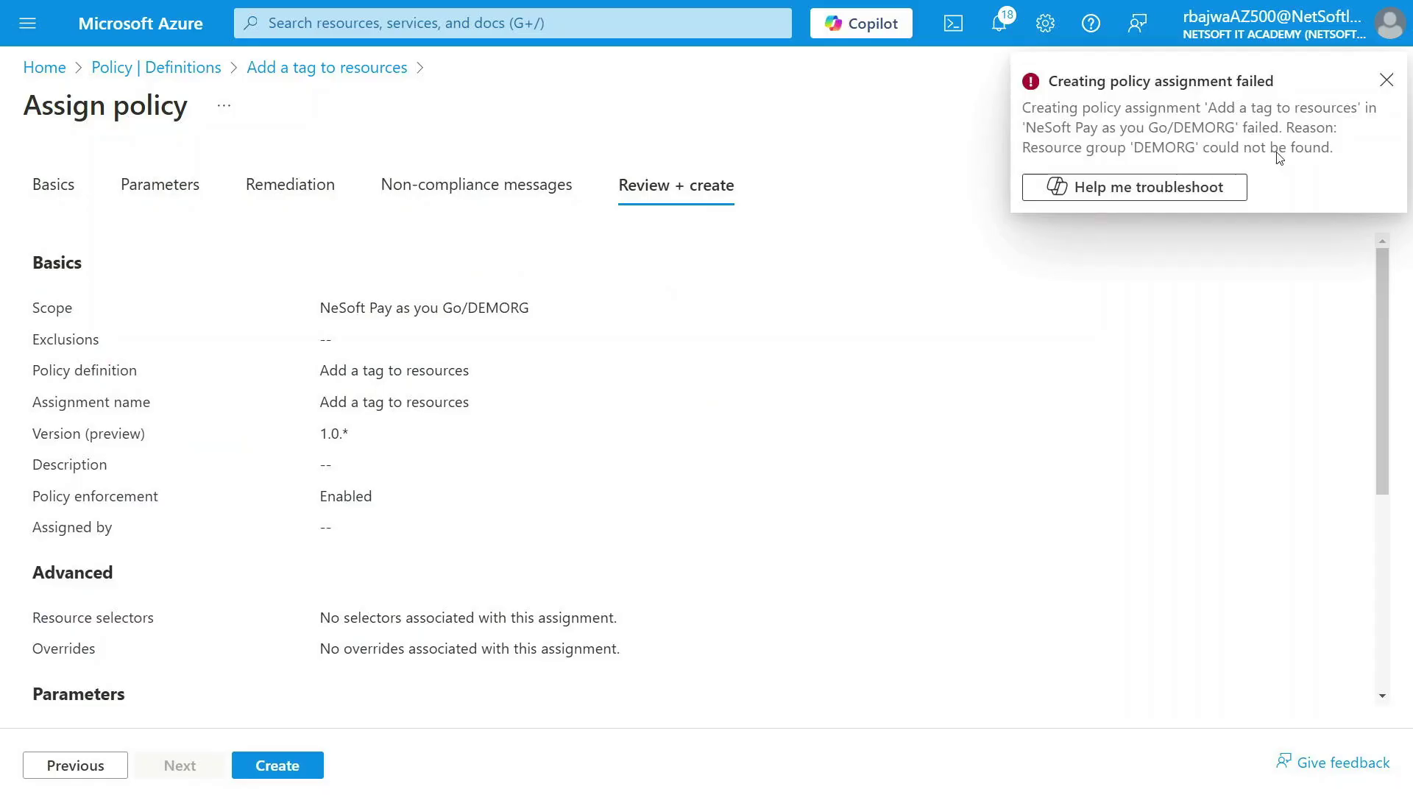
{"action": "left_click", "coordinate": [1178, 166]}
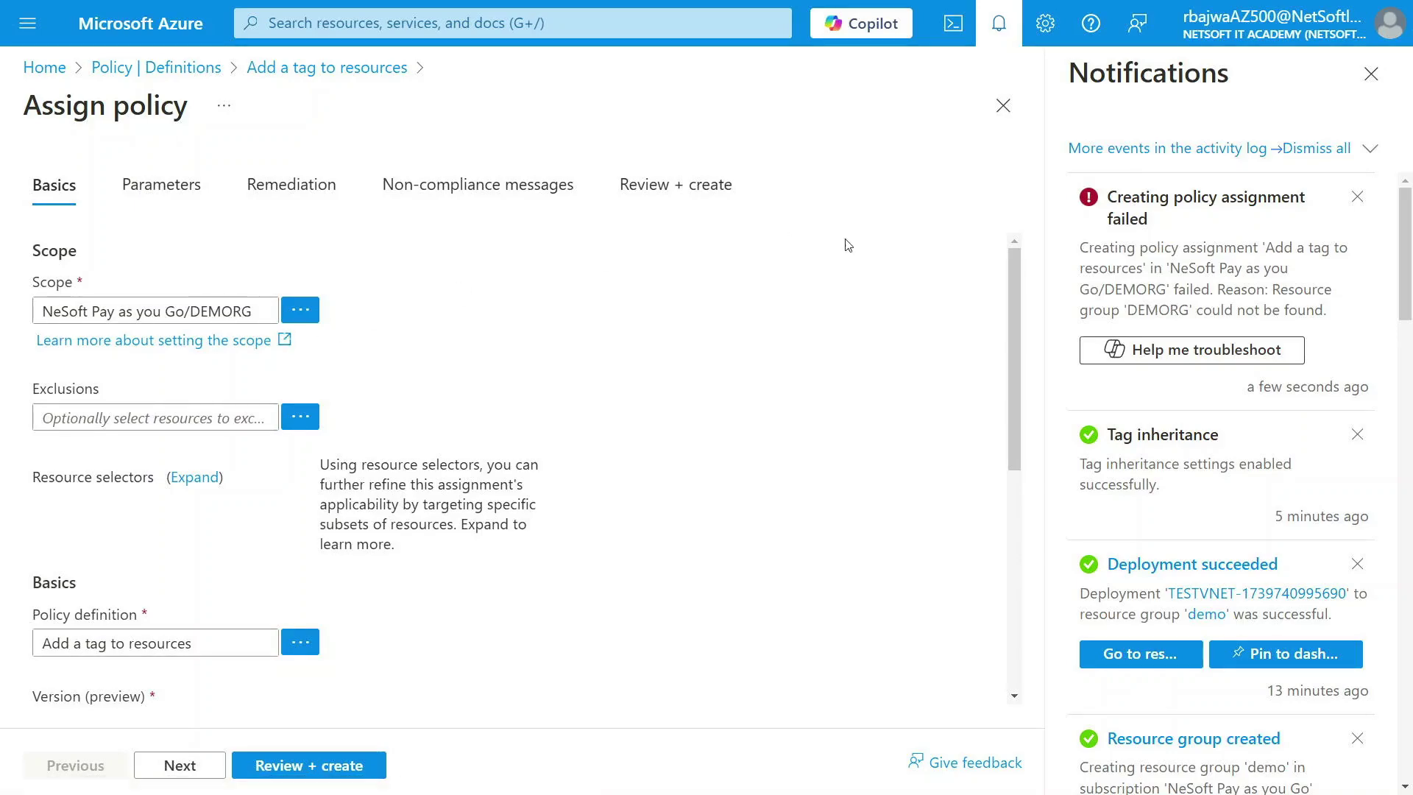
{"action": "left_click", "coordinate": [1372, 74]}
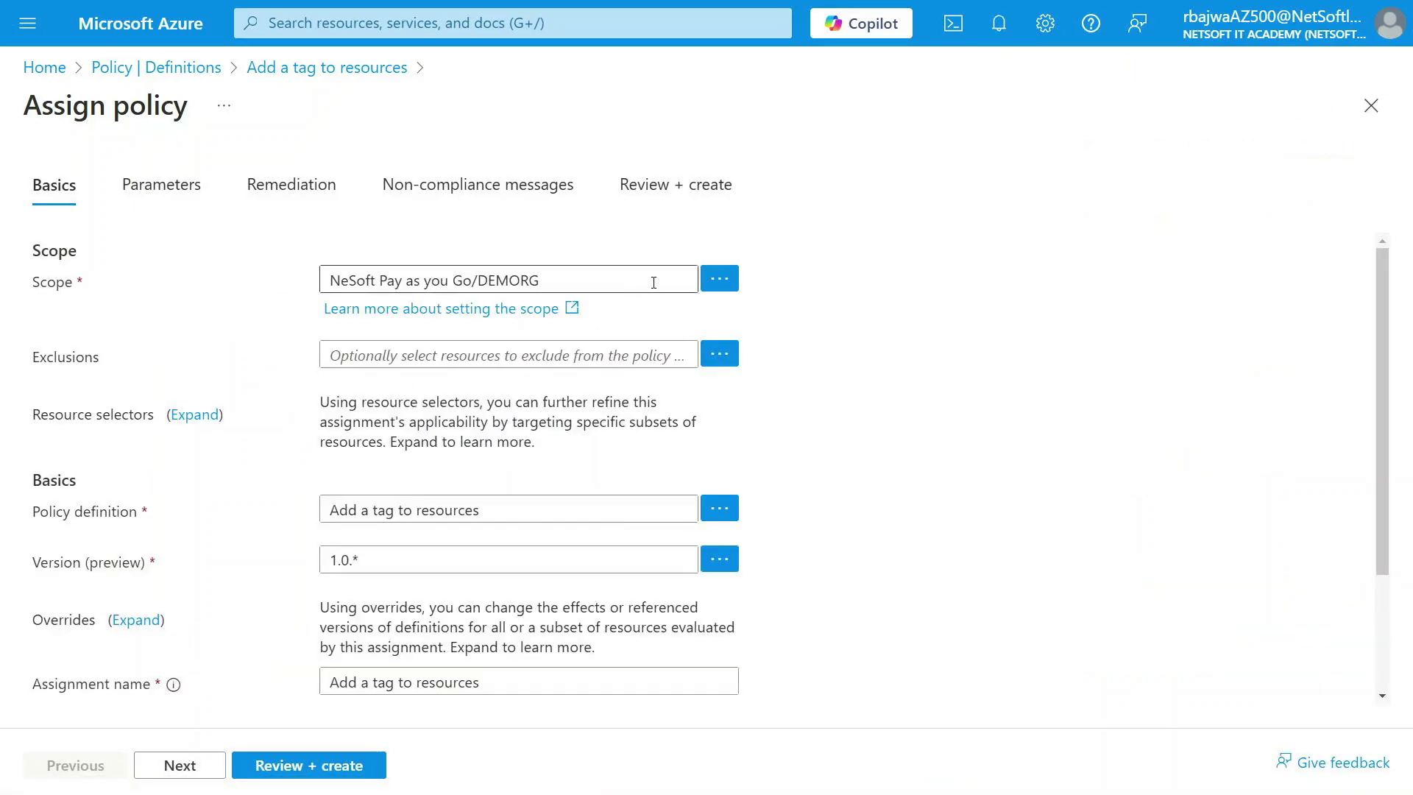
Set the assignment's scope to the demo resource group in the NeSoft Pay as you Go subscription.
{"action": "left_click", "coordinate": [720, 278]}
{"action": "left_click", "coordinate": [955, 333]}
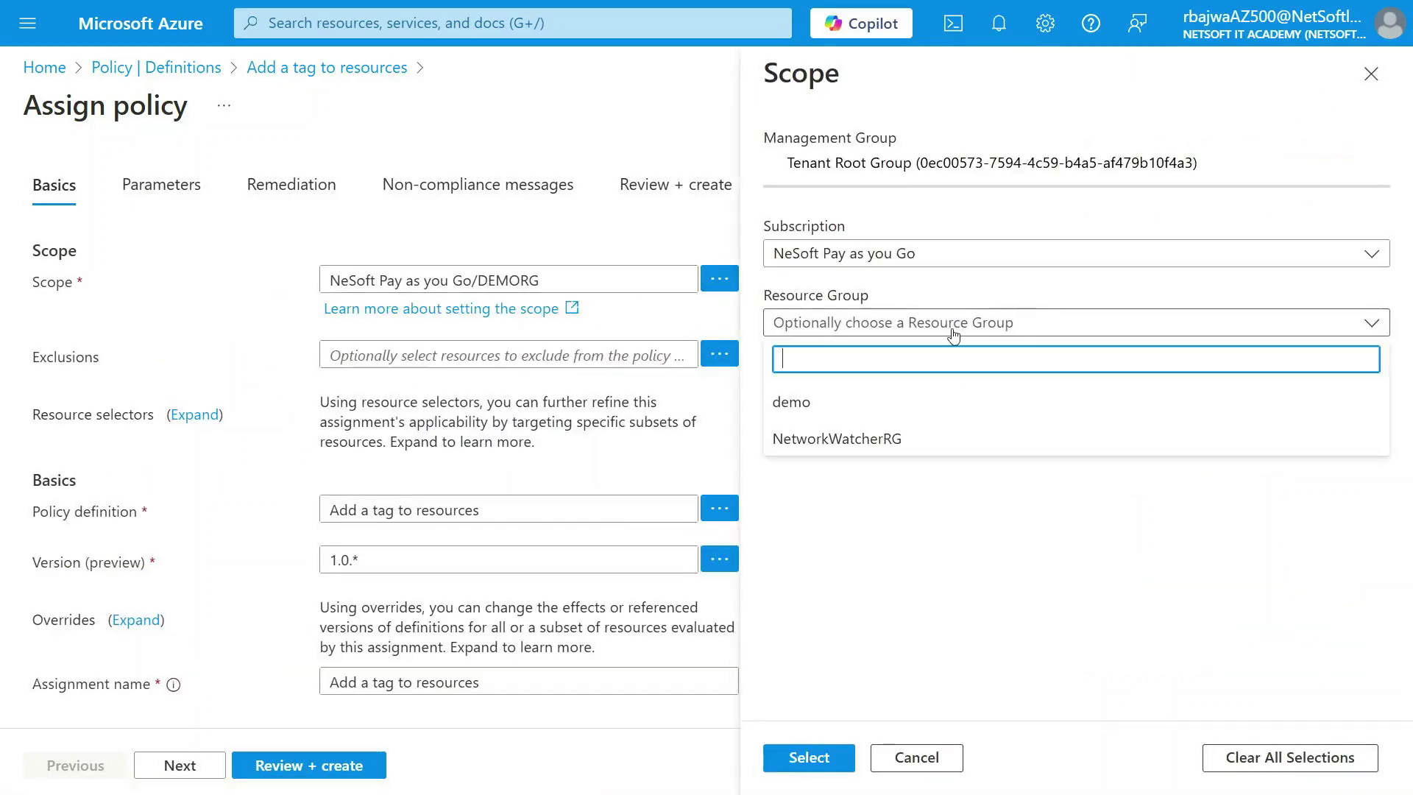
{"action": "left_click", "coordinate": [832, 406]}
{"action": "left_click", "coordinate": [809, 758]}
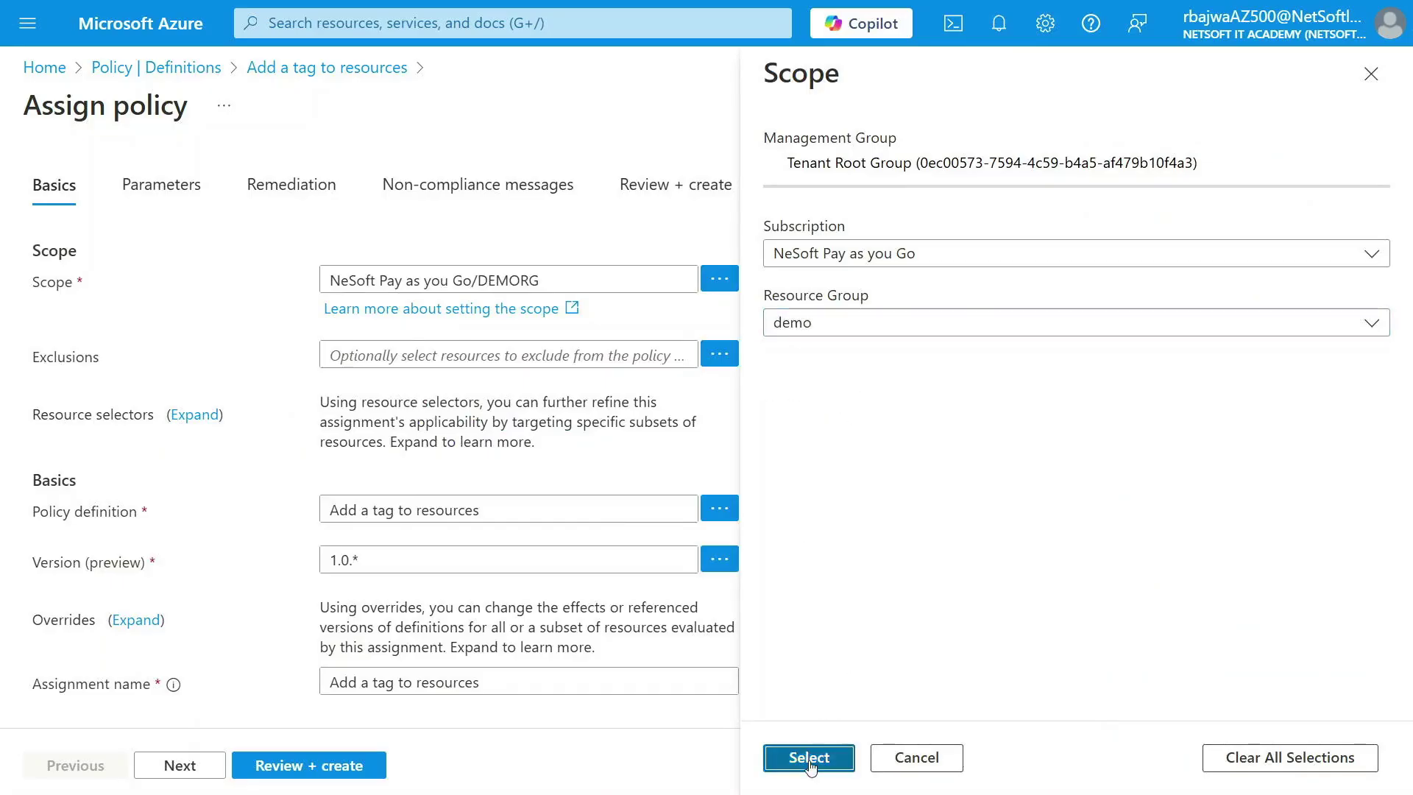
{"action": "scroll", "coordinate": [482, 597], "scroll_direction": "down", "scroll_amount": 2}
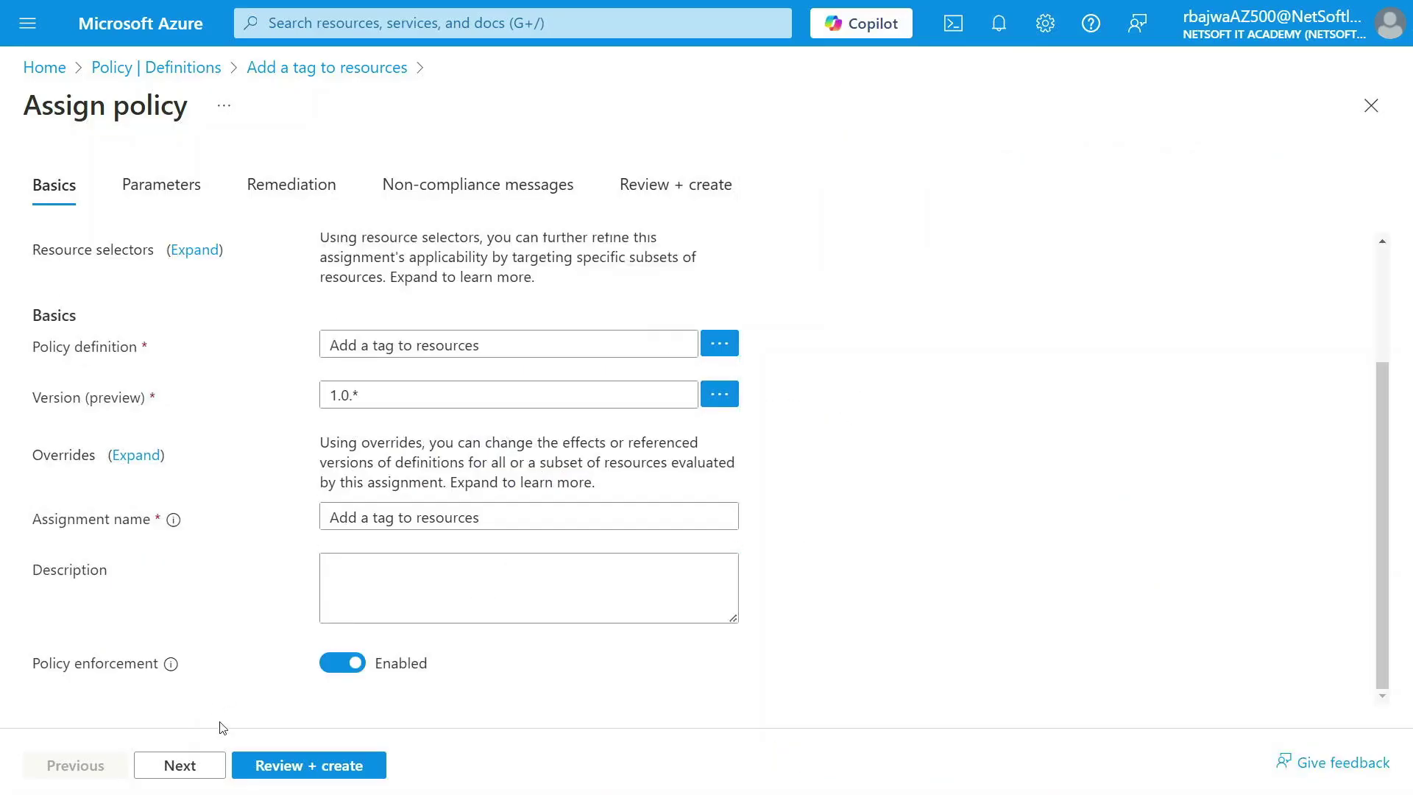
Set the policy's Tag Name parameter to HR and its Tag Value parameter to DEPT01.
{"action": "left_click", "coordinate": [193, 763]}
{"action": "left_click", "coordinate": [195, 762]}
{"action": "left_click", "coordinate": [93, 770]}
{"action": "left_click", "coordinate": [391, 325]}
{"action": "type", "text": "HR"}
{"action": "left_click", "coordinate": [361, 382]}
{"action": "type", "text": "DEPT01"}
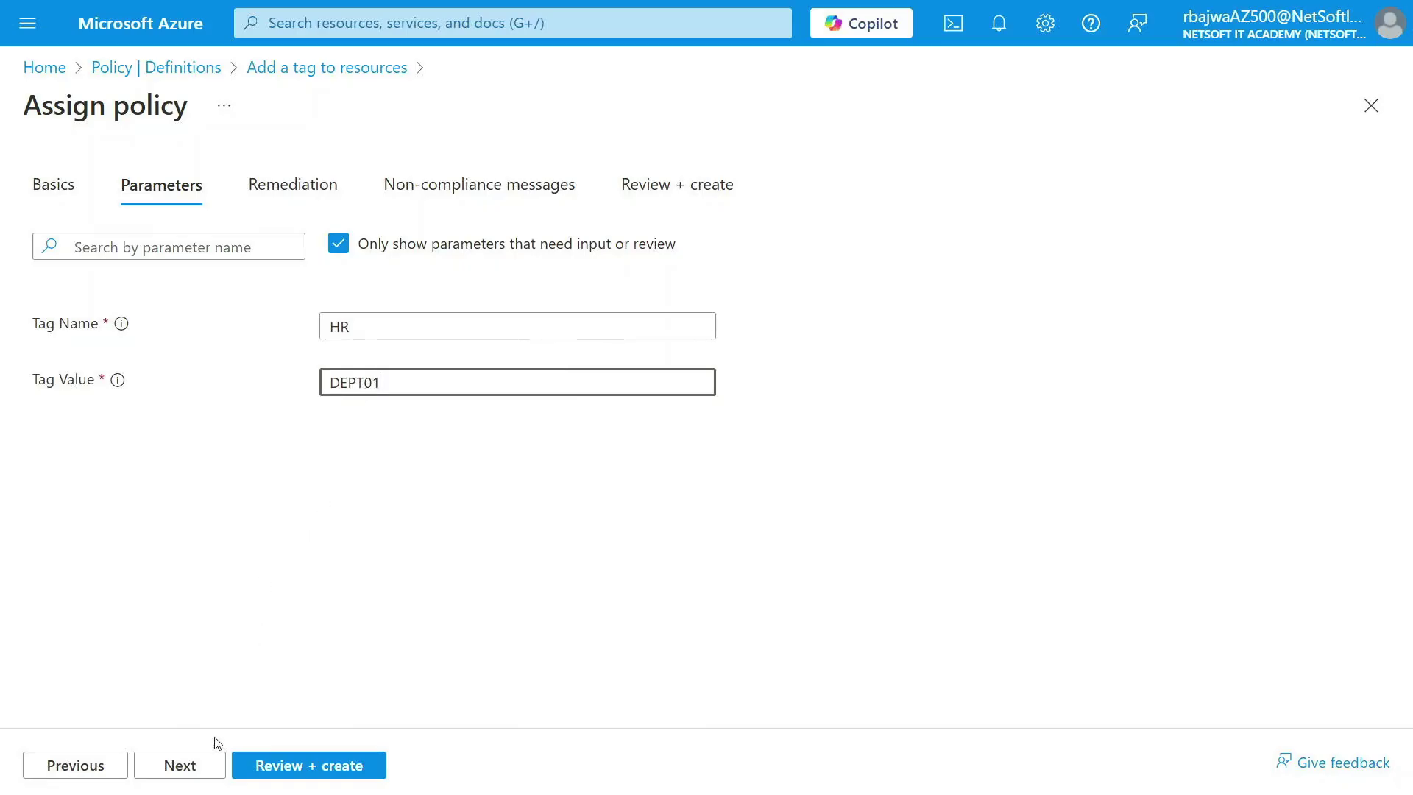
Create the policy assignment with the remaining settings at their defaults, and return to the portal's home page.
{"action": "left_click", "coordinate": [203, 767]}
{"action": "left_click", "coordinate": [203, 767]}
{"action": "left_click", "coordinate": [204, 767]}
{"action": "left_click", "coordinate": [259, 769]}
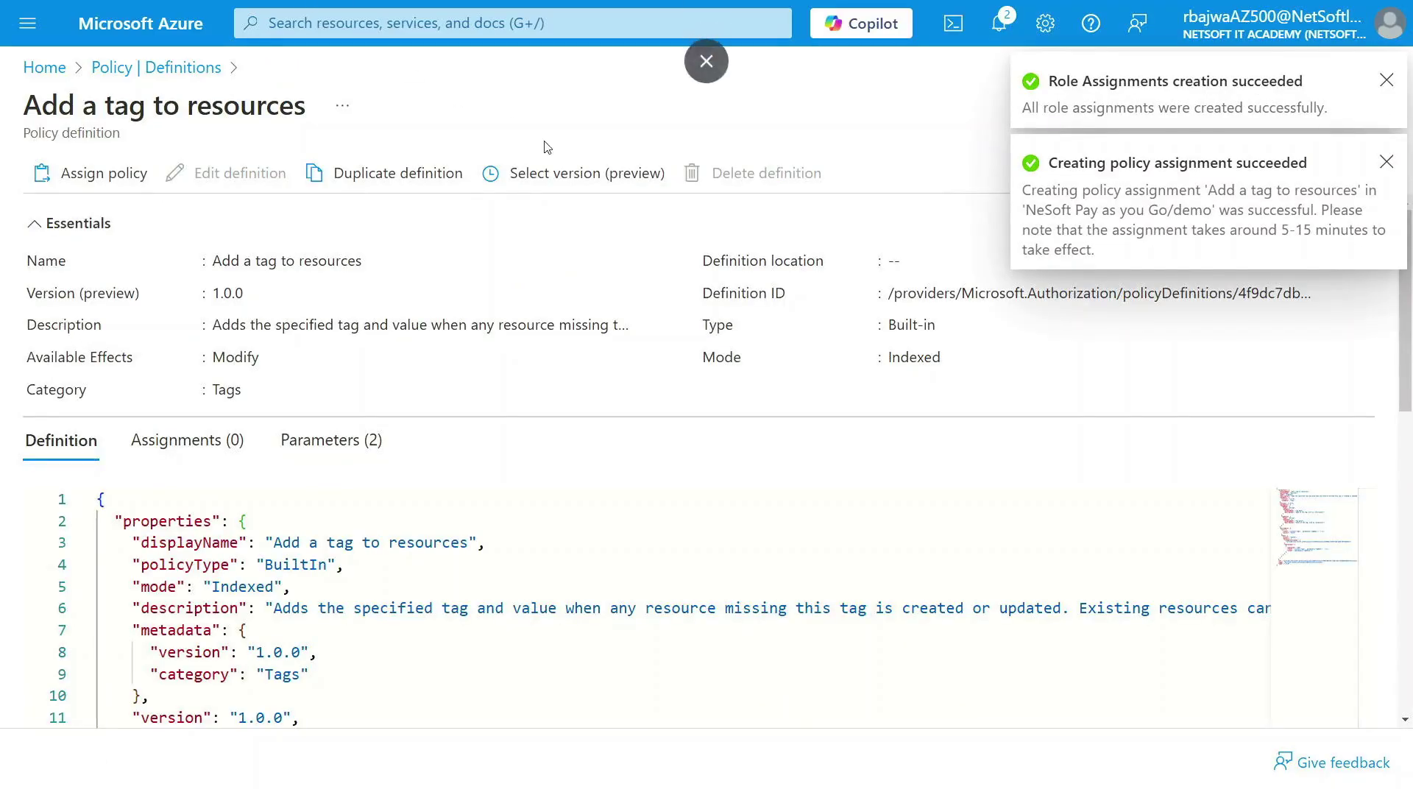
{"action": "left_click", "coordinate": [171, 38]}
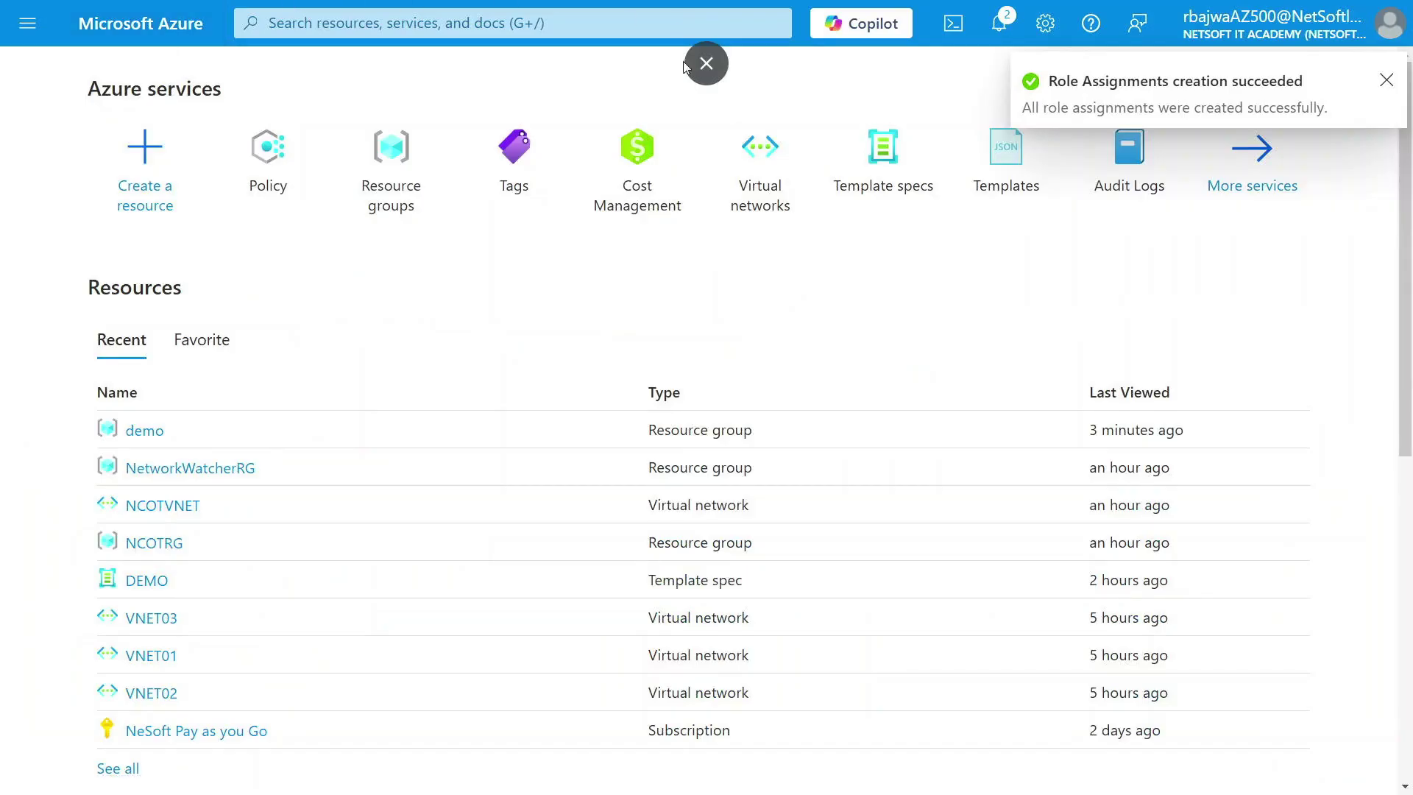
Reload the portal's home page outside full screen, and restore the browser's full-screen view.
{"action": "key", "text": "F11"}
{"action": "left_click", "coordinate": [91, 60]}
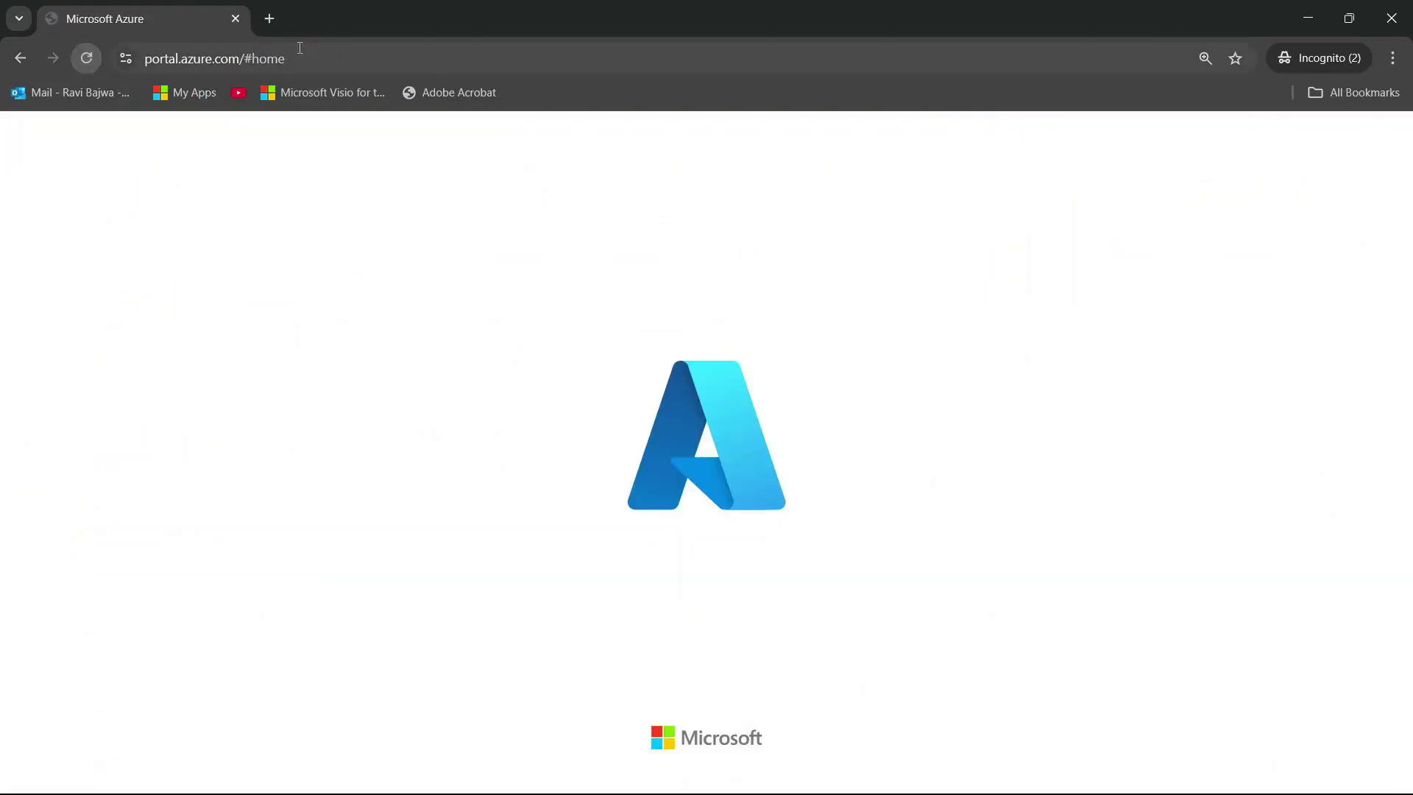
{"action": "left_click", "coordinate": [1393, 59]}
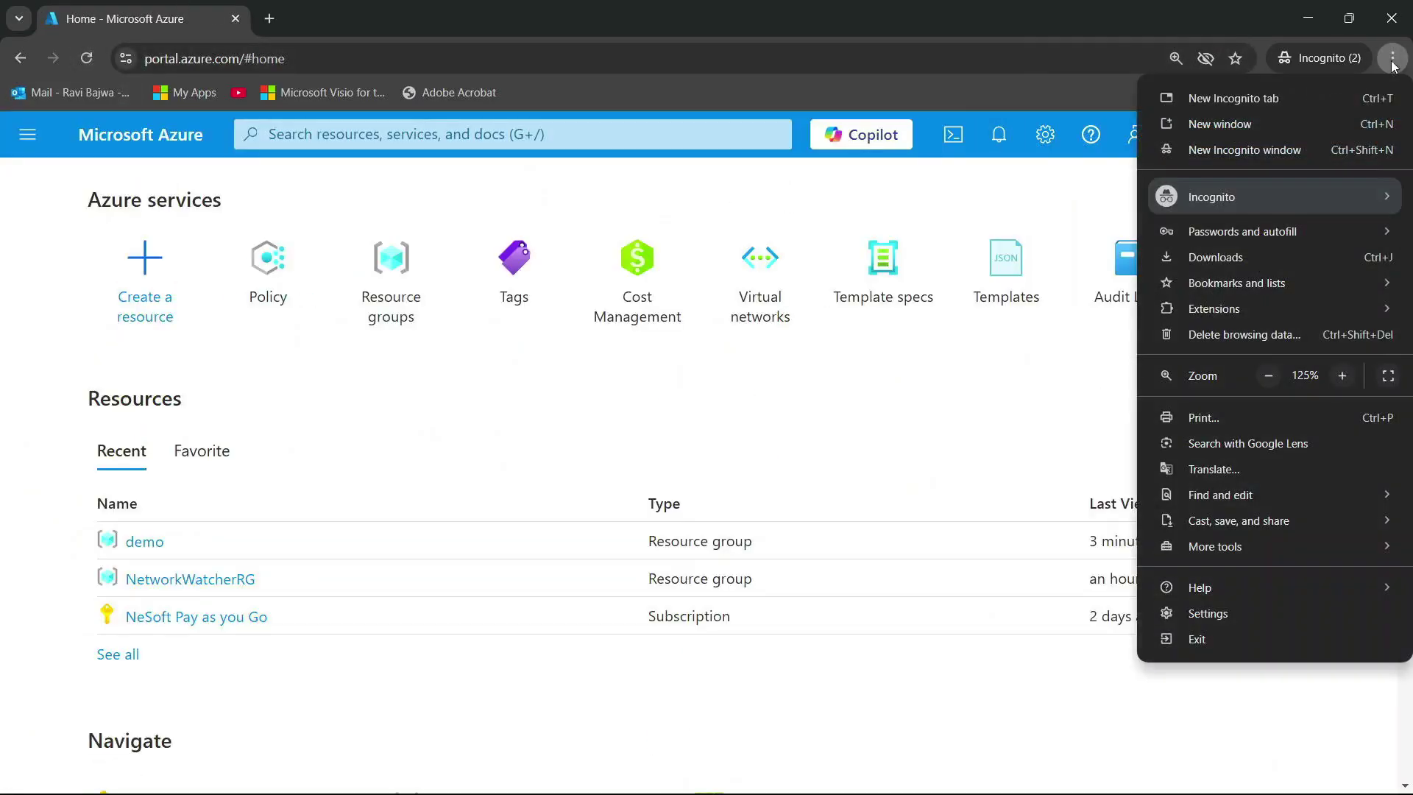
{"action": "left_click", "coordinate": [1388, 376]}
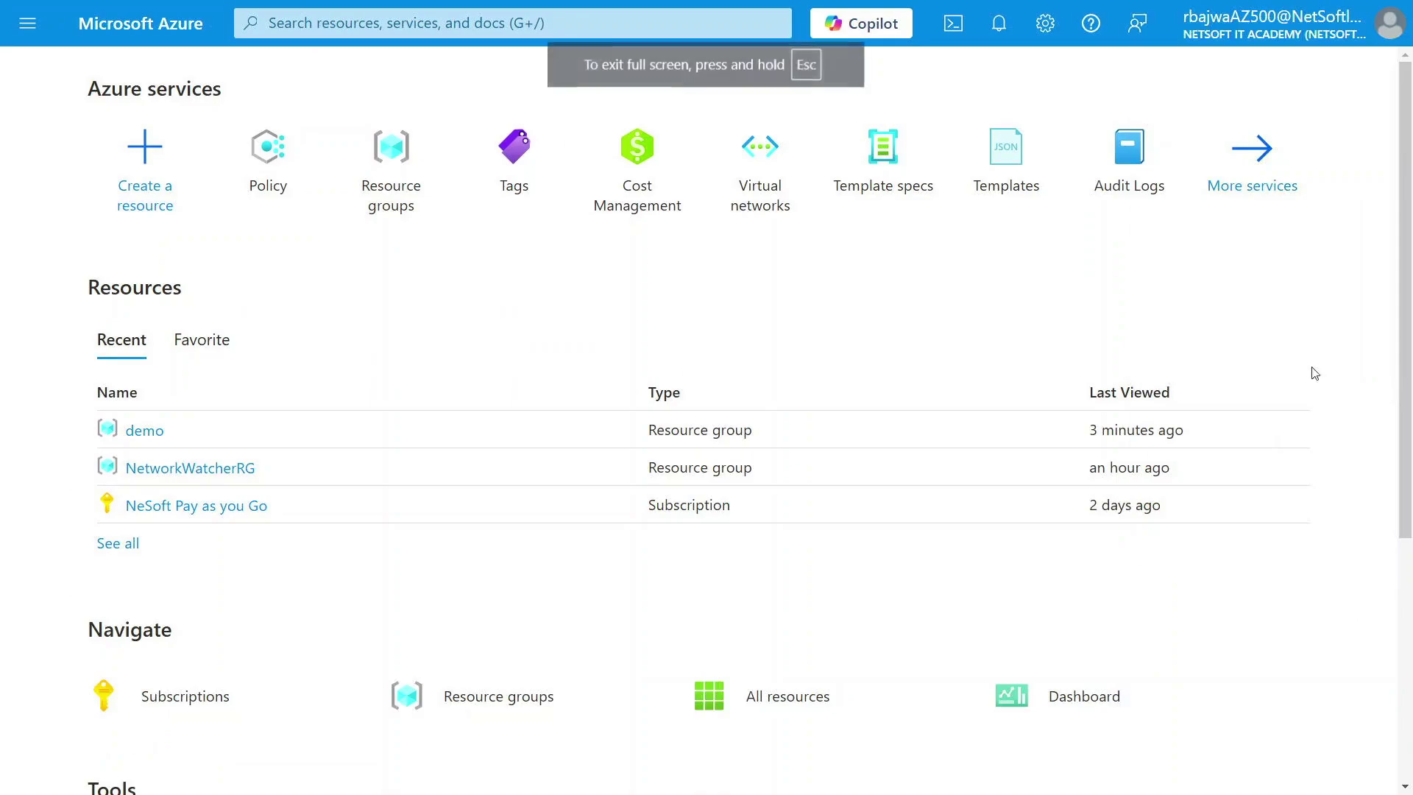
Start a new virtual network in the demo resource group and name it VNET02, keeping the Canada Central region.
{"action": "left_click", "coordinate": [410, 165]}
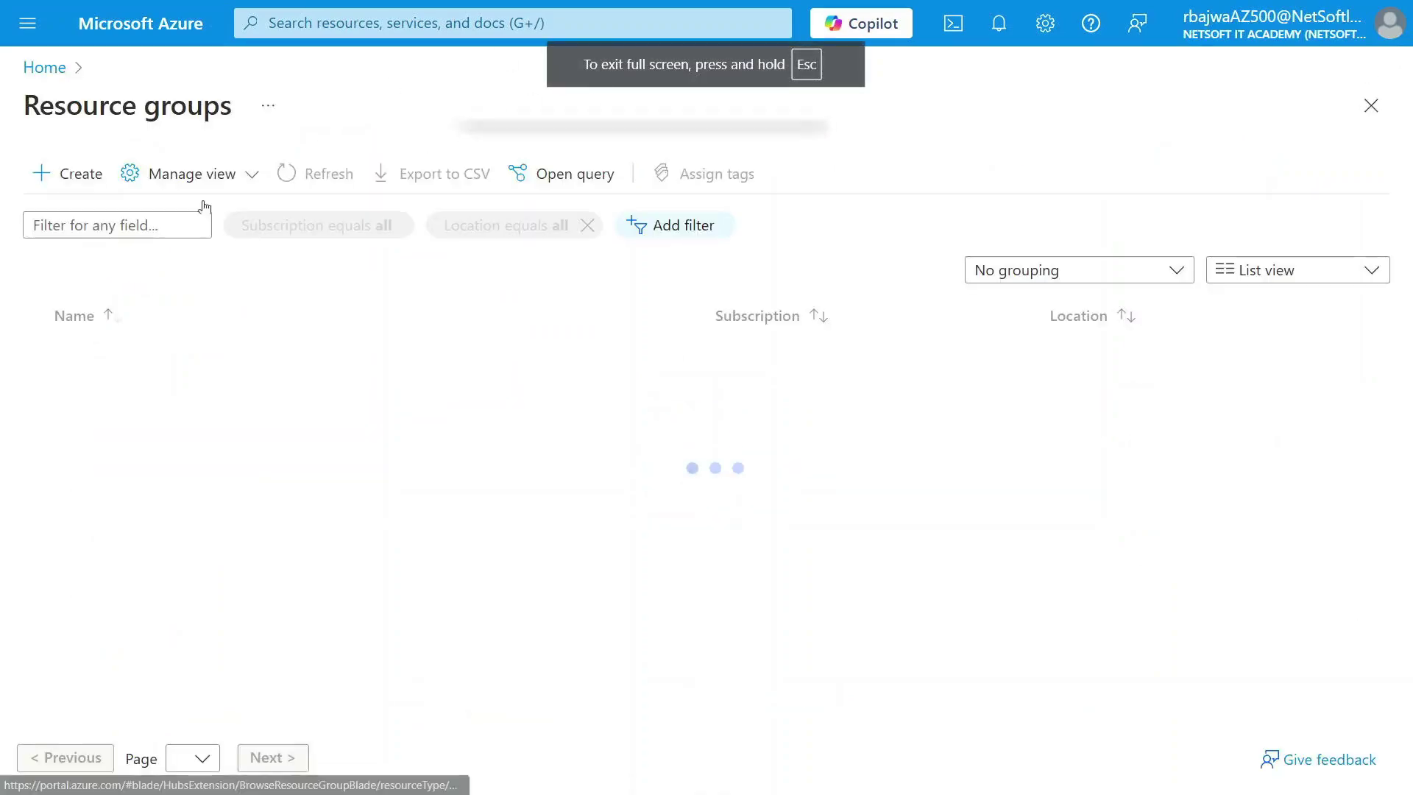
{"action": "left_click", "coordinate": [384, 23]}
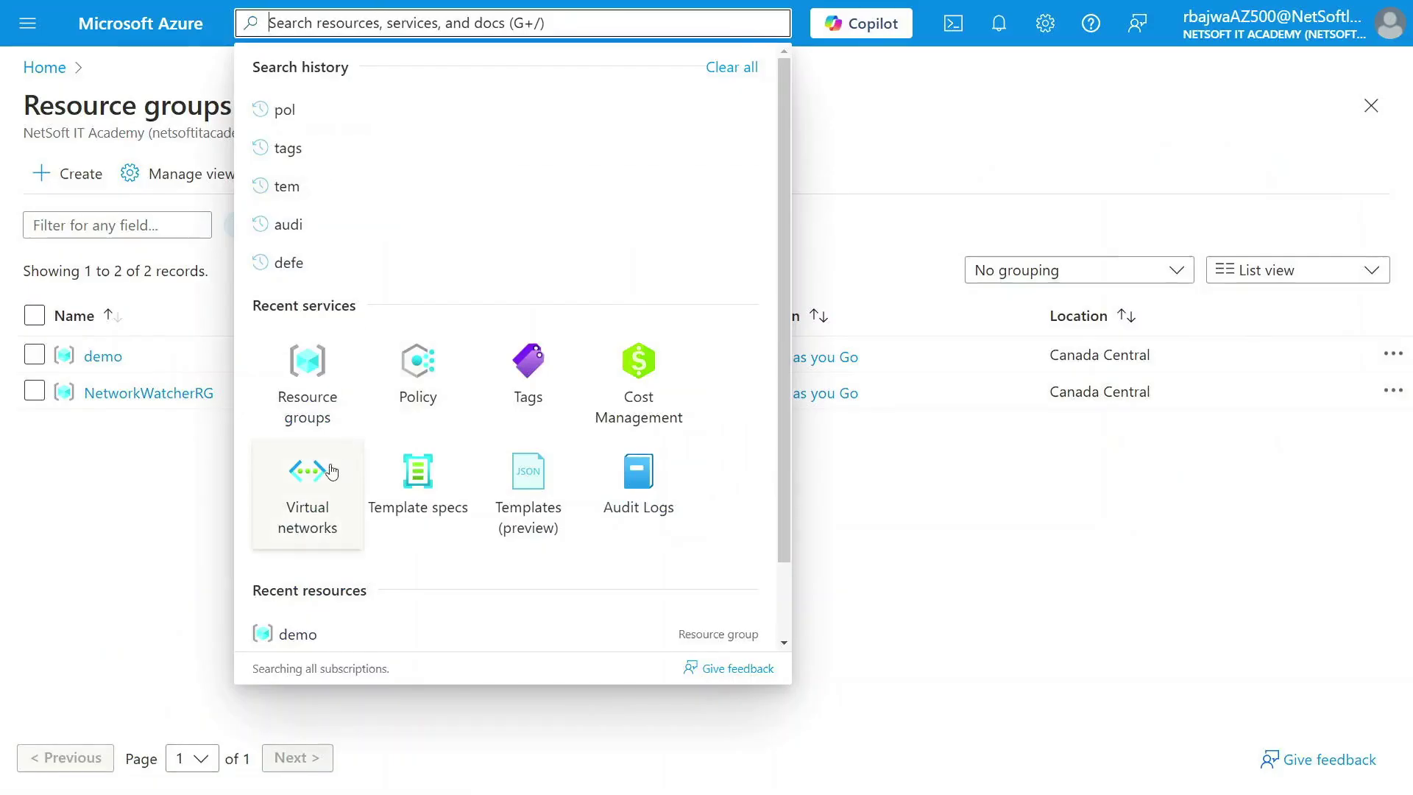
{"action": "left_click", "coordinate": [297, 467]}
{"action": "left_click", "coordinate": [105, 173]}
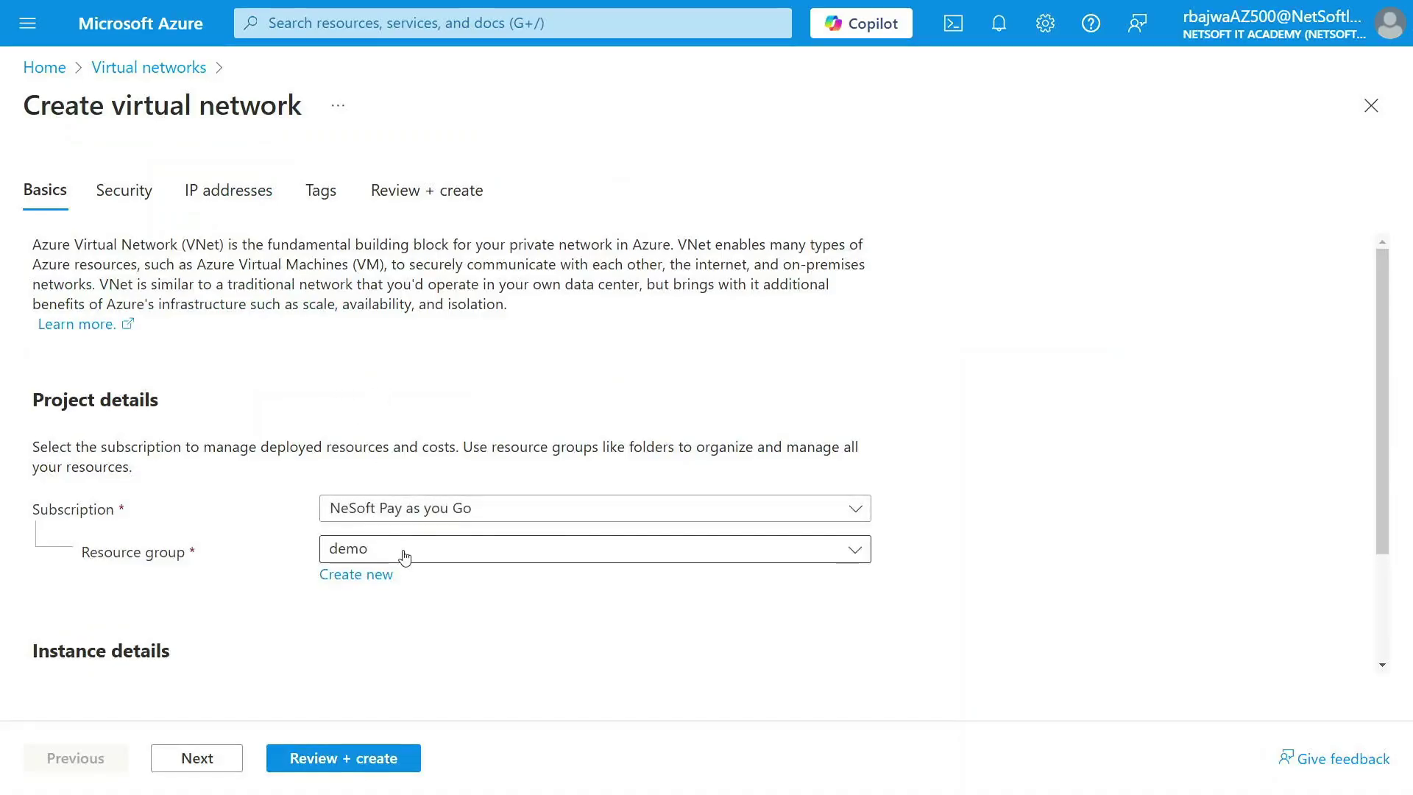
{"action": "scroll", "coordinate": [404, 555], "scroll_direction": "down", "scroll_amount": 2}
{"action": "left_click", "coordinate": [382, 551]}
{"action": "type", "text": "V"}
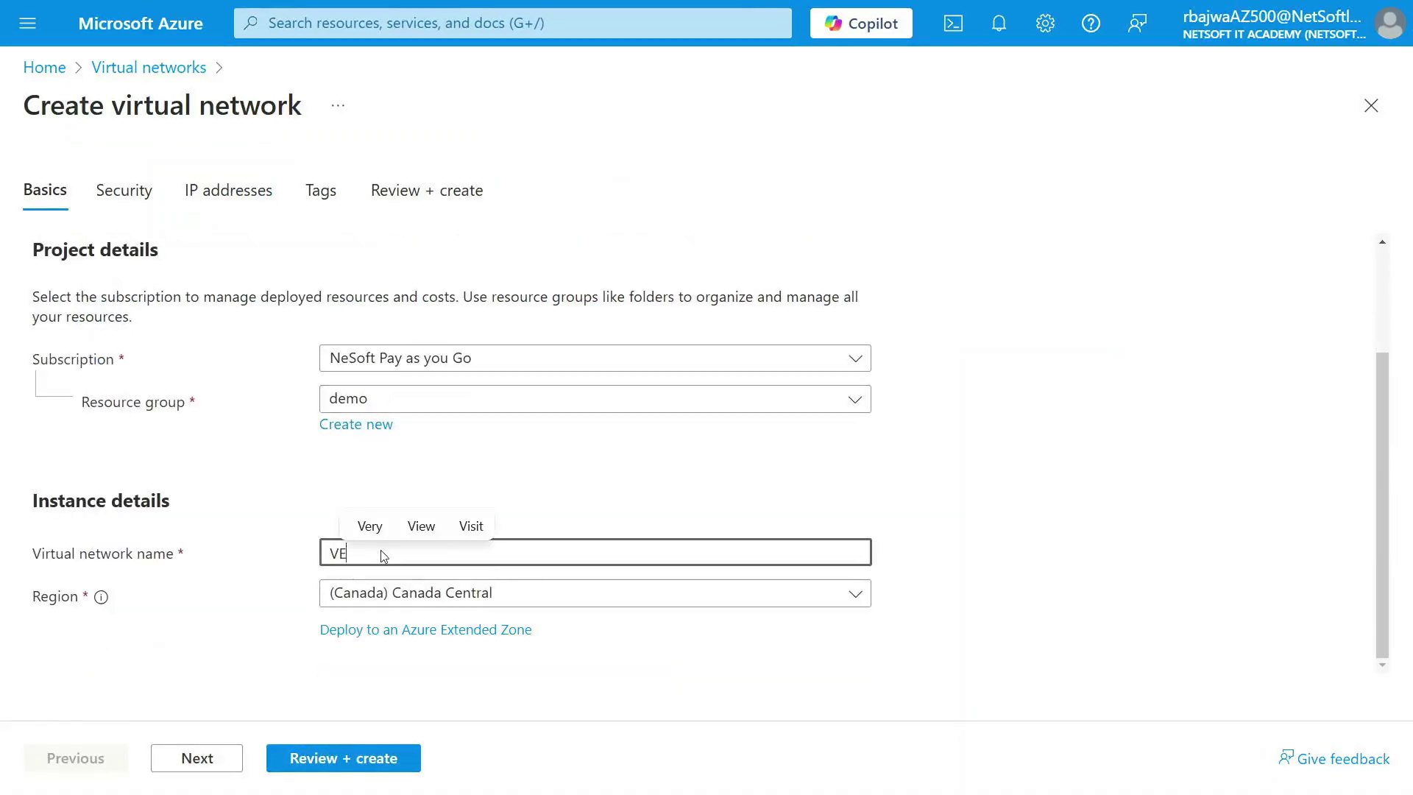
{"action": "type", "text": "NET0"}
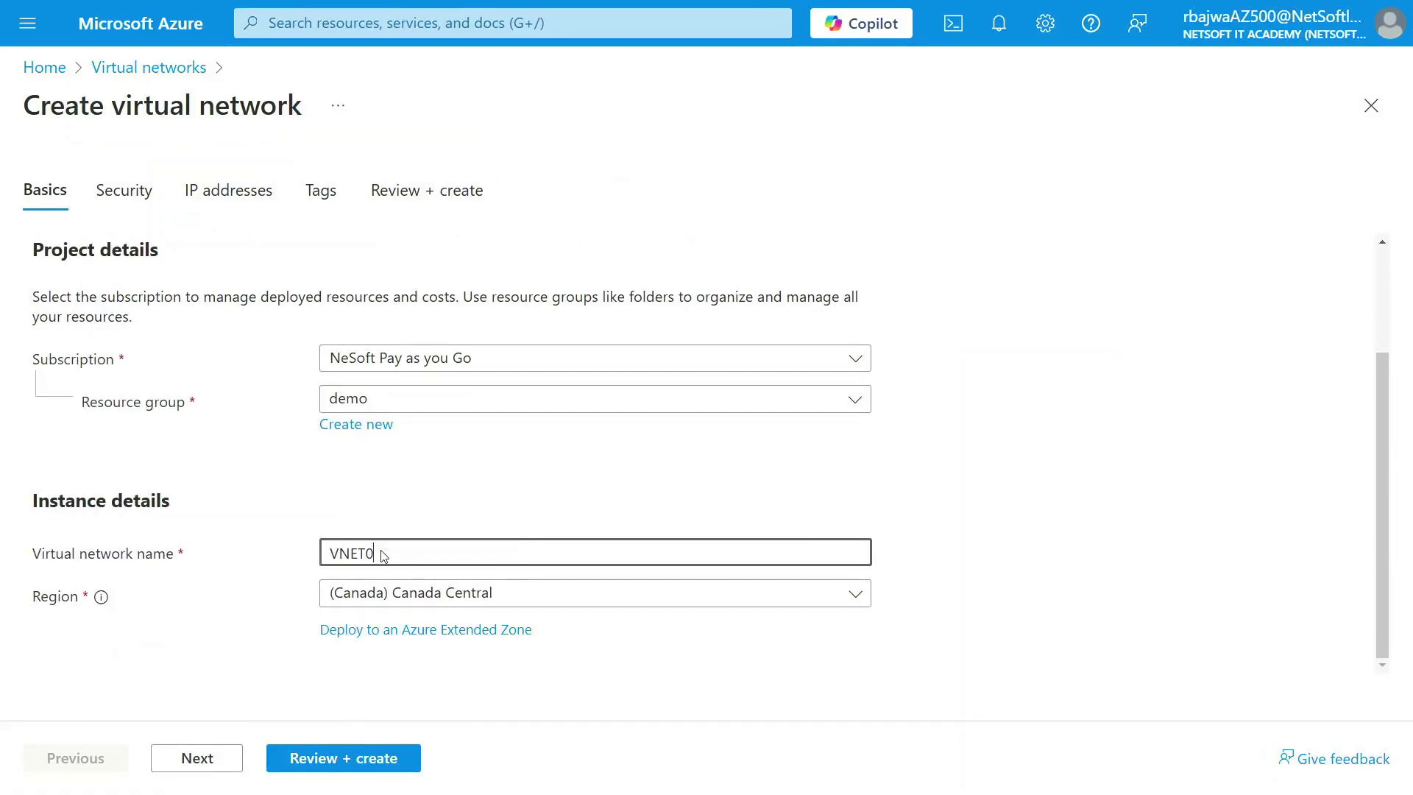
Create the virtual network with default security and IP address settings and no tags entered, and dismiss the notifications.
{"action": "left_click", "coordinate": [222, 766]}
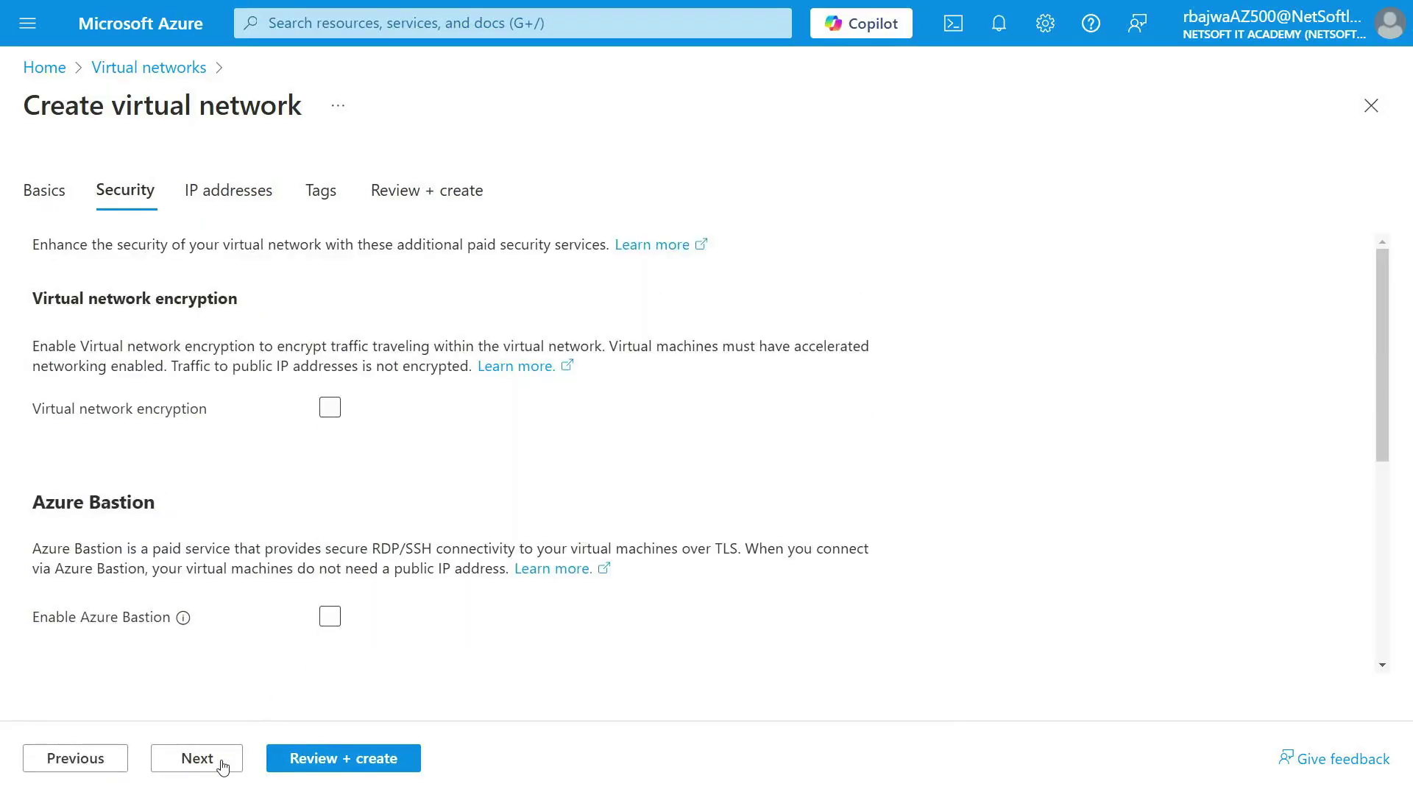
{"action": "left_click", "coordinate": [222, 765]}
{"action": "left_click", "coordinate": [222, 765]}
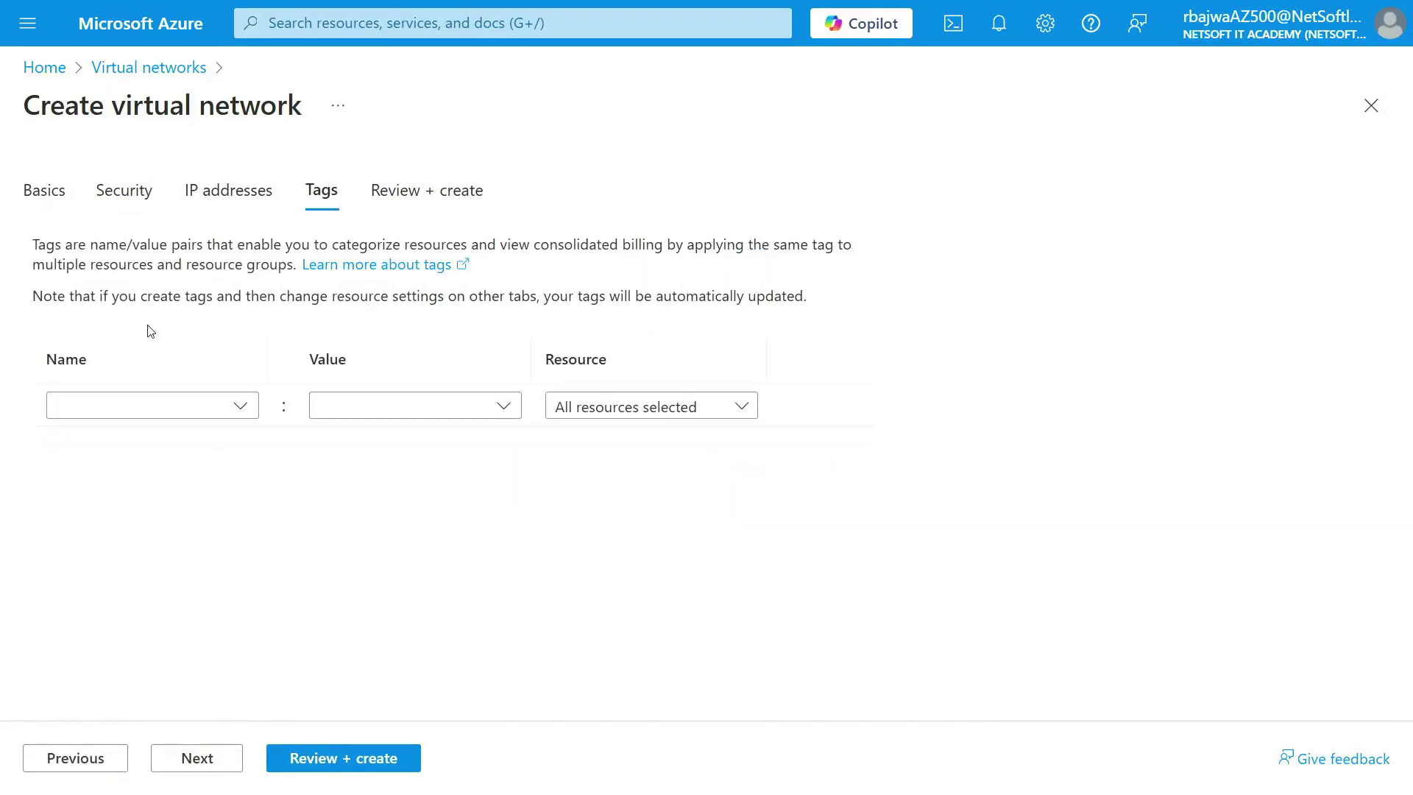
{"action": "left_click", "coordinate": [199, 761]}
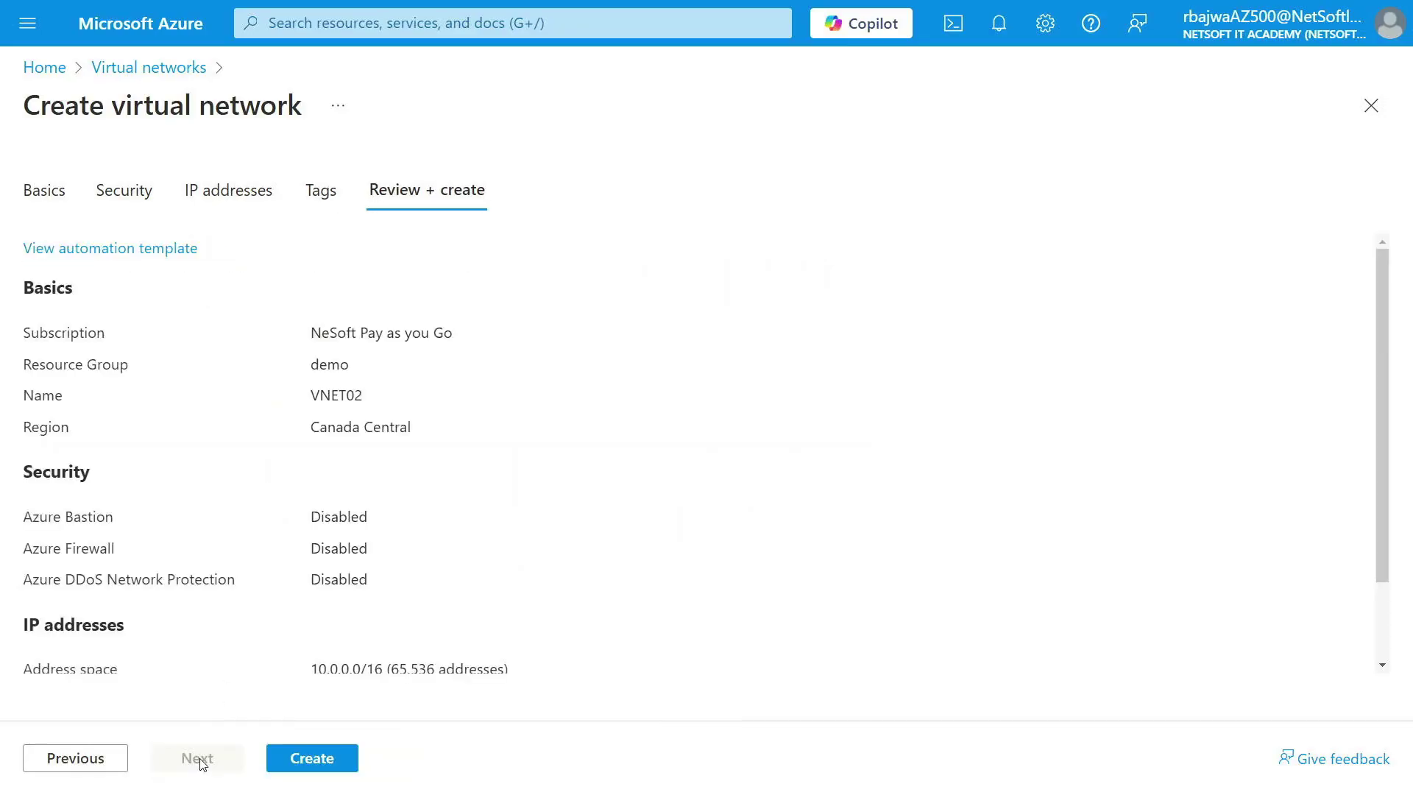
{"action": "left_click", "coordinate": [284, 763]}
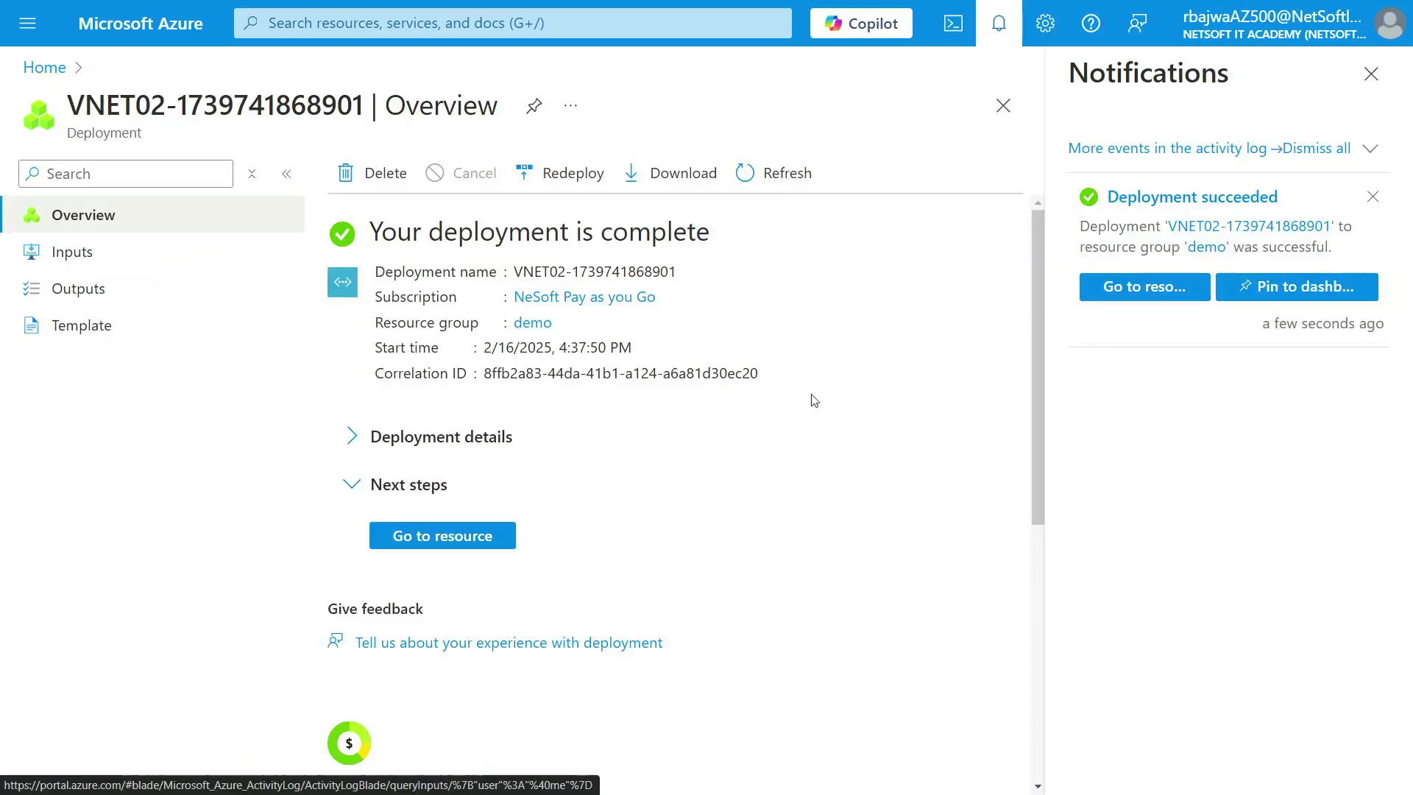
{"action": "left_click", "coordinate": [1372, 74]}
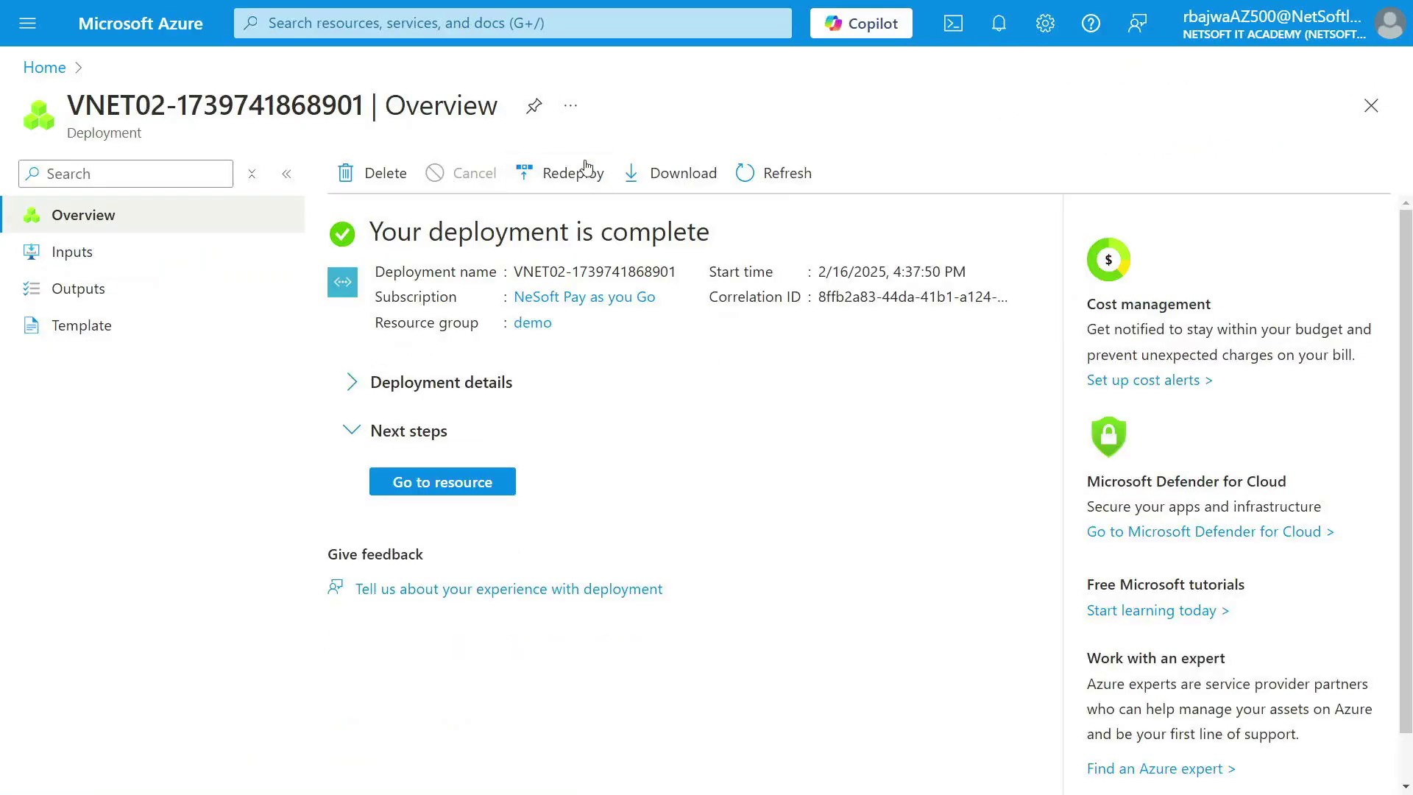
Open VNET02 from the virtual networks list, inspect the tags assigned to it, and return to the portal's home page.
{"action": "left_click", "coordinate": [396, 30]}
{"action": "left_click", "coordinate": [318, 382]}
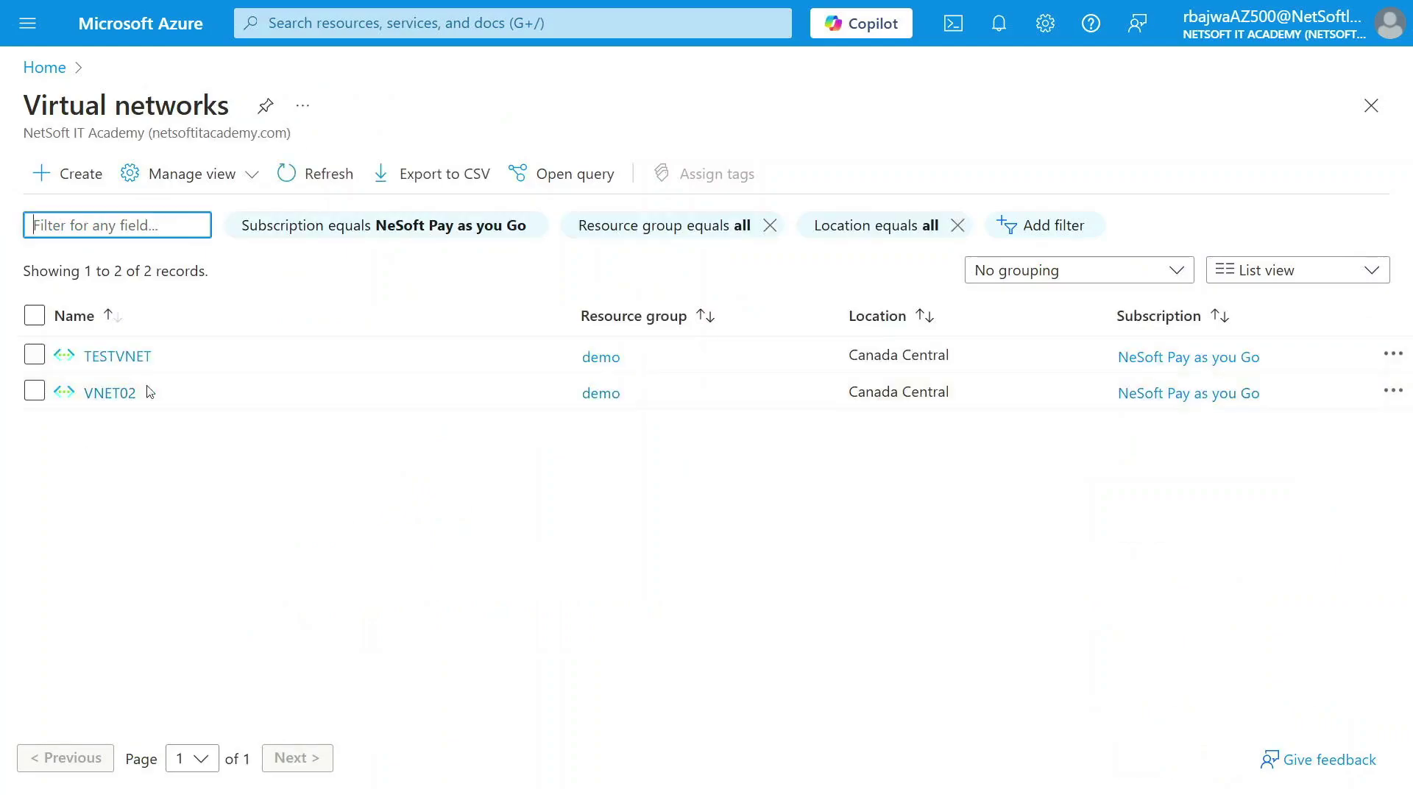
{"action": "left_click", "coordinate": [95, 398]}
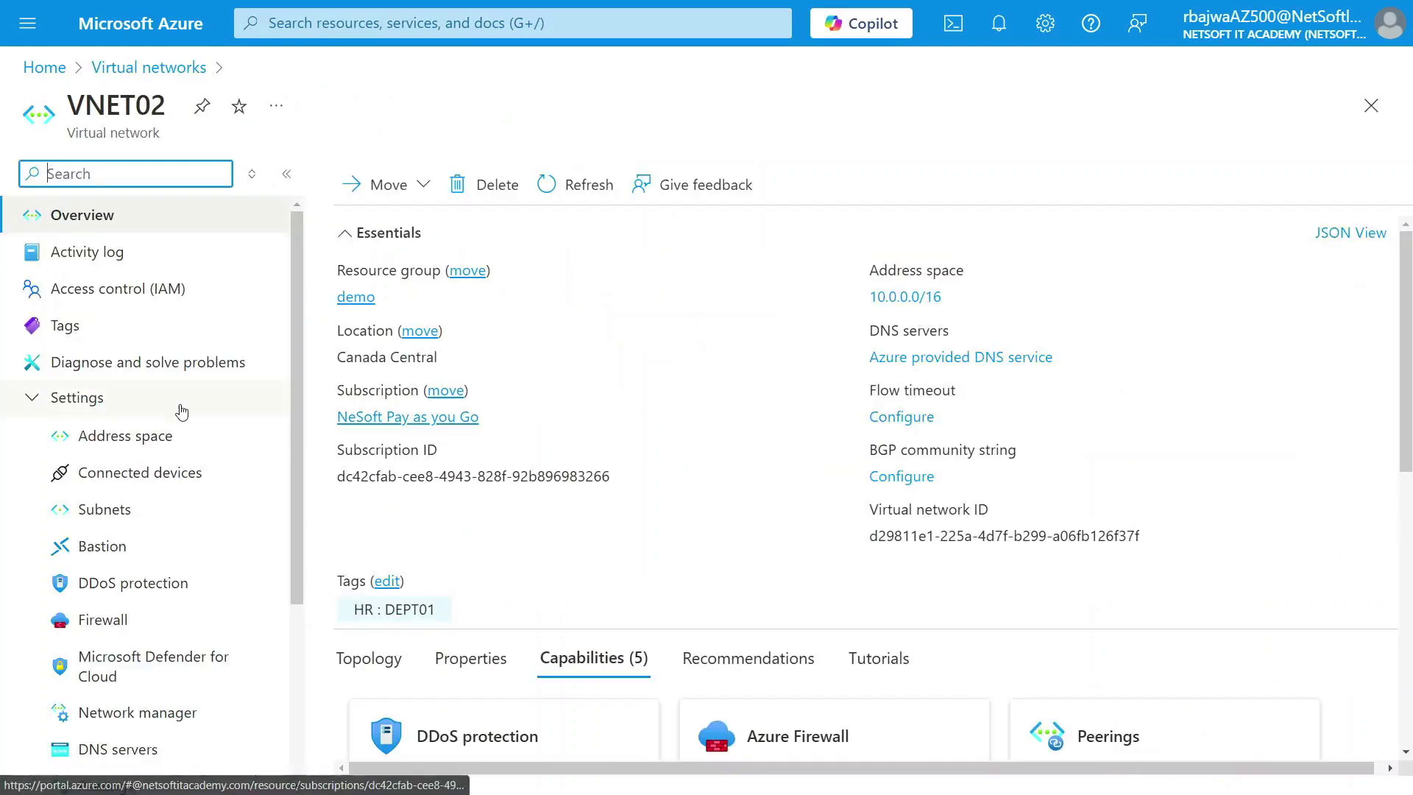
{"action": "type", "text": "tag"}
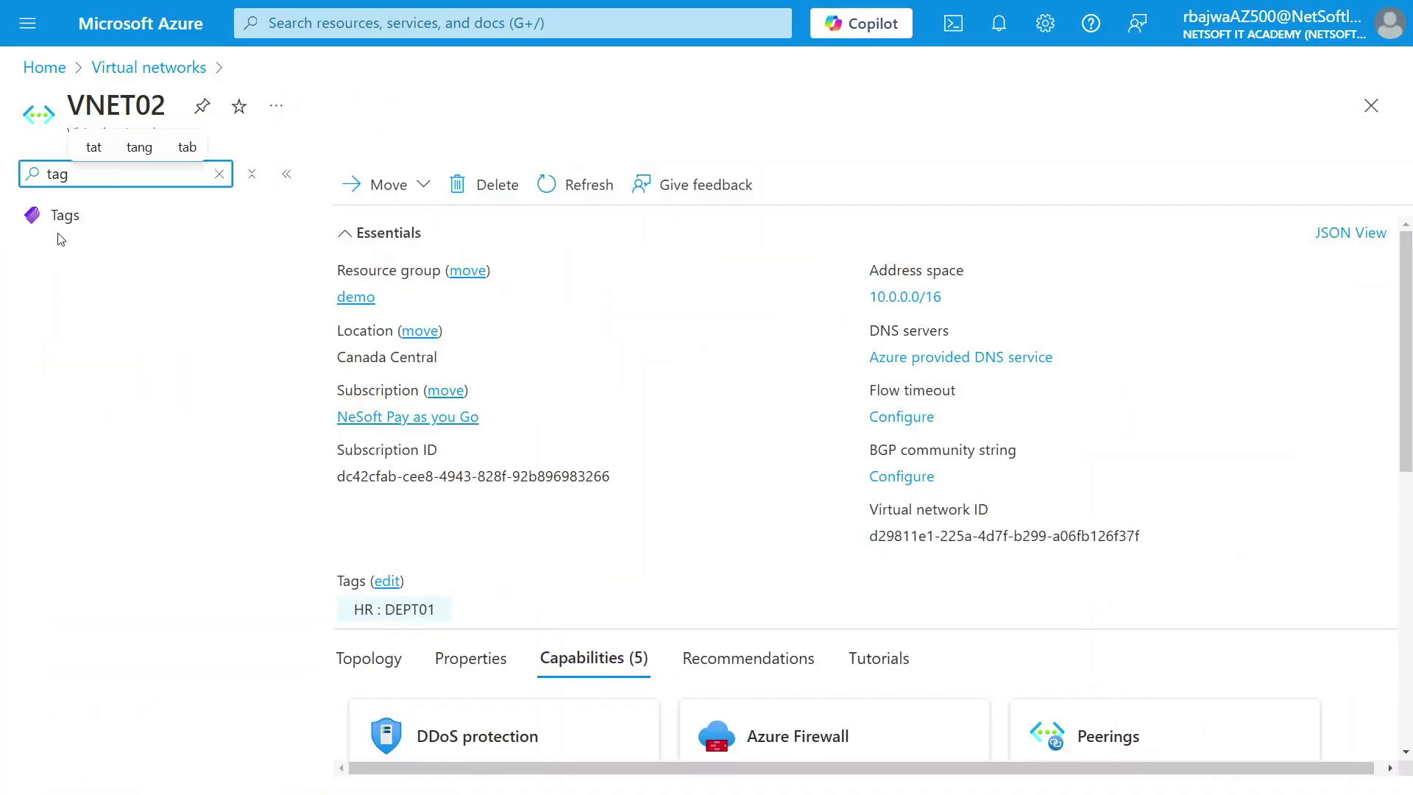
{"action": "left_click", "coordinate": [75, 218]}
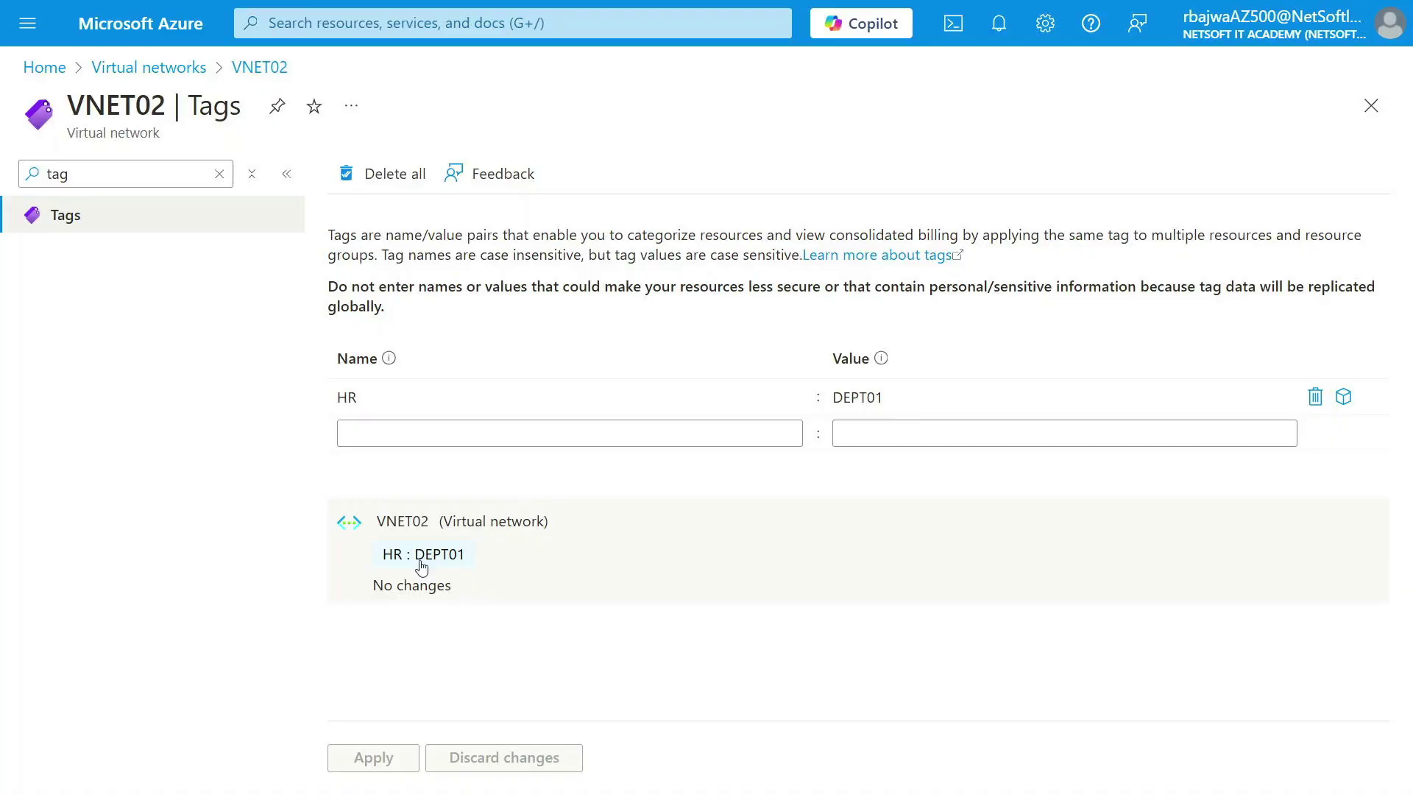
{"action": "left_click", "coordinate": [141, 23]}
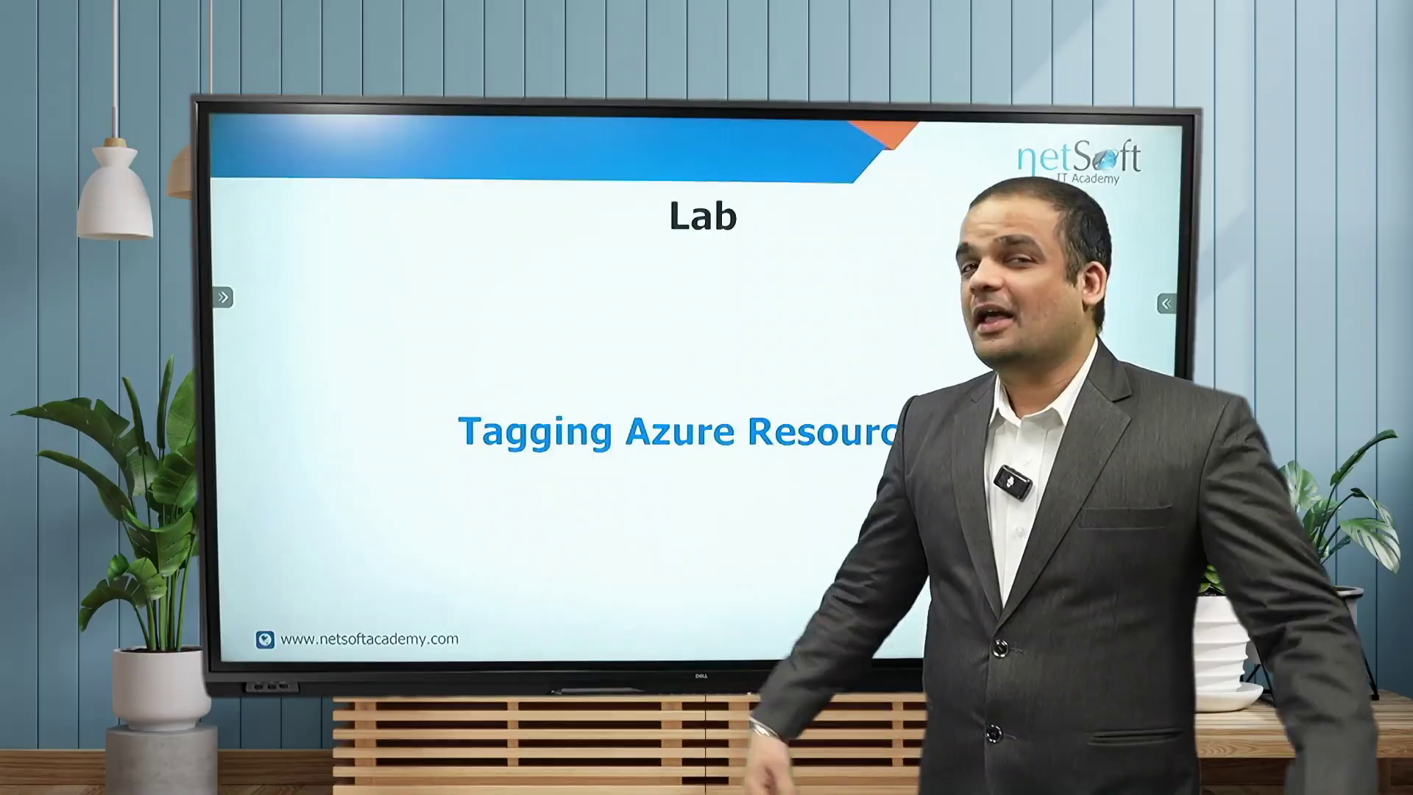